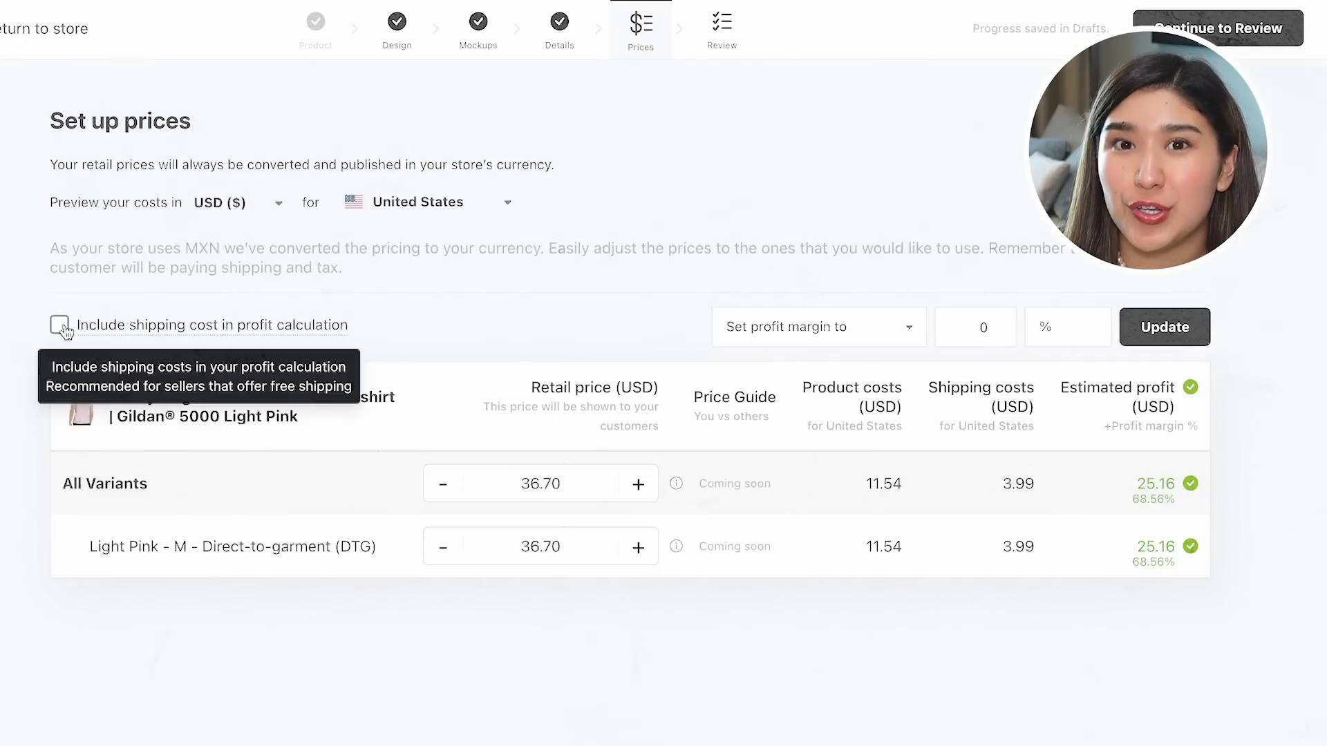
Step: Include shipping cost in the profit calculation and raise the retail price for all variants by two increments
left_click(60, 325)
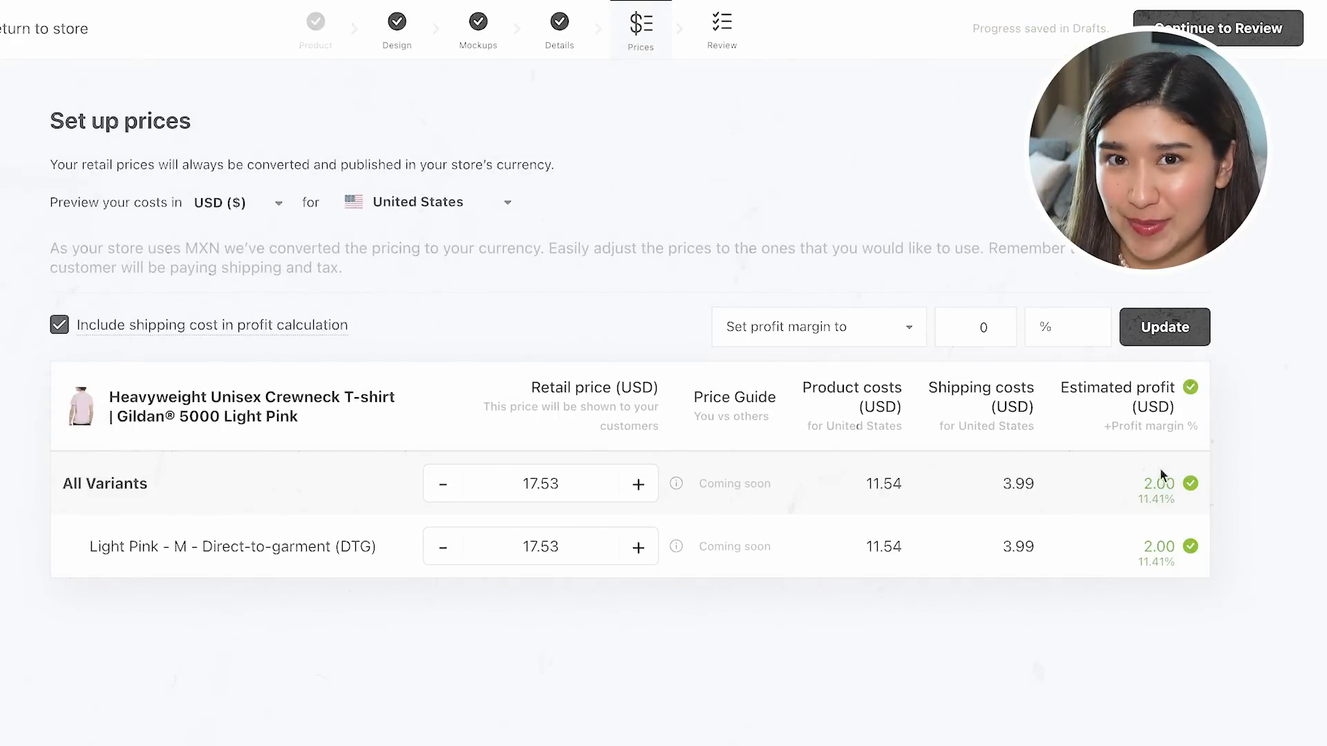
left_click(638, 483)
left_click(638, 483)
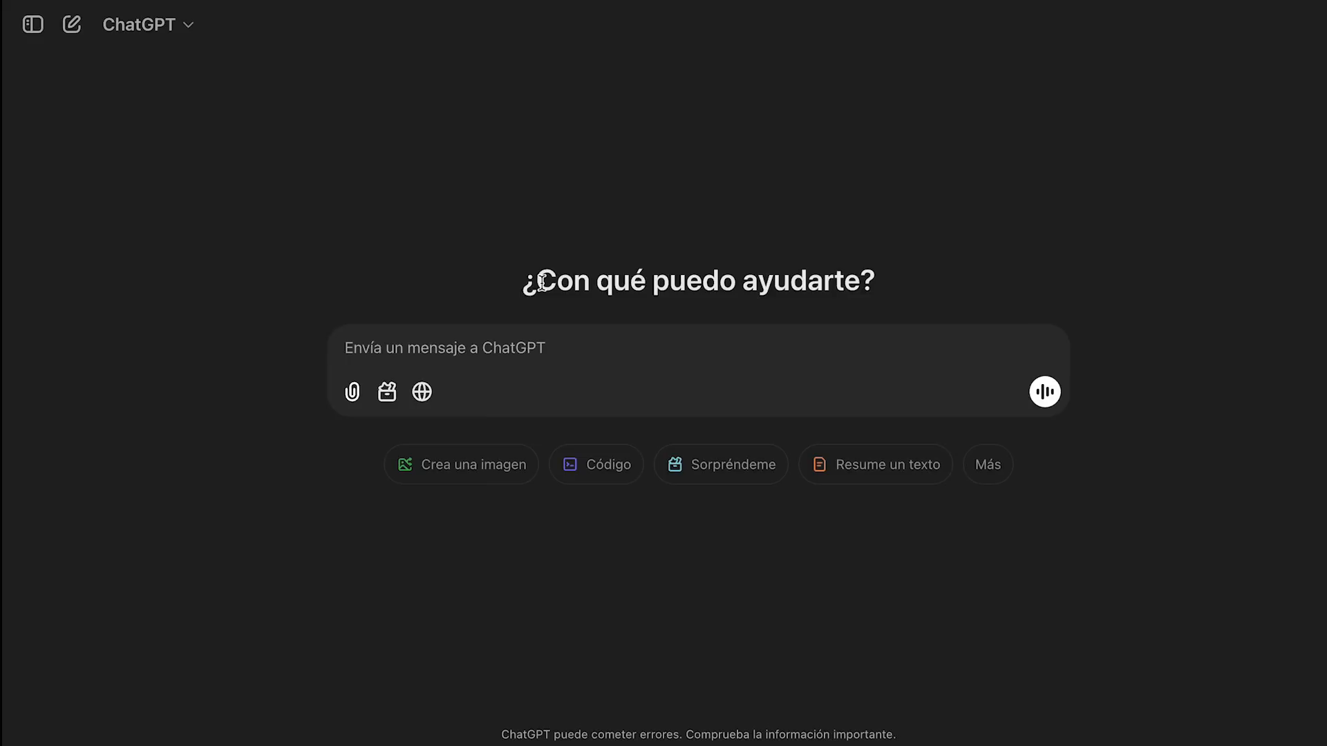
Step: Switch to ChatGPT and send the prompt "give me ideas of activities that can take t-shirts on match"
left_click(396, 349)
type("give me ideas of activities that can take t-shirts on match")
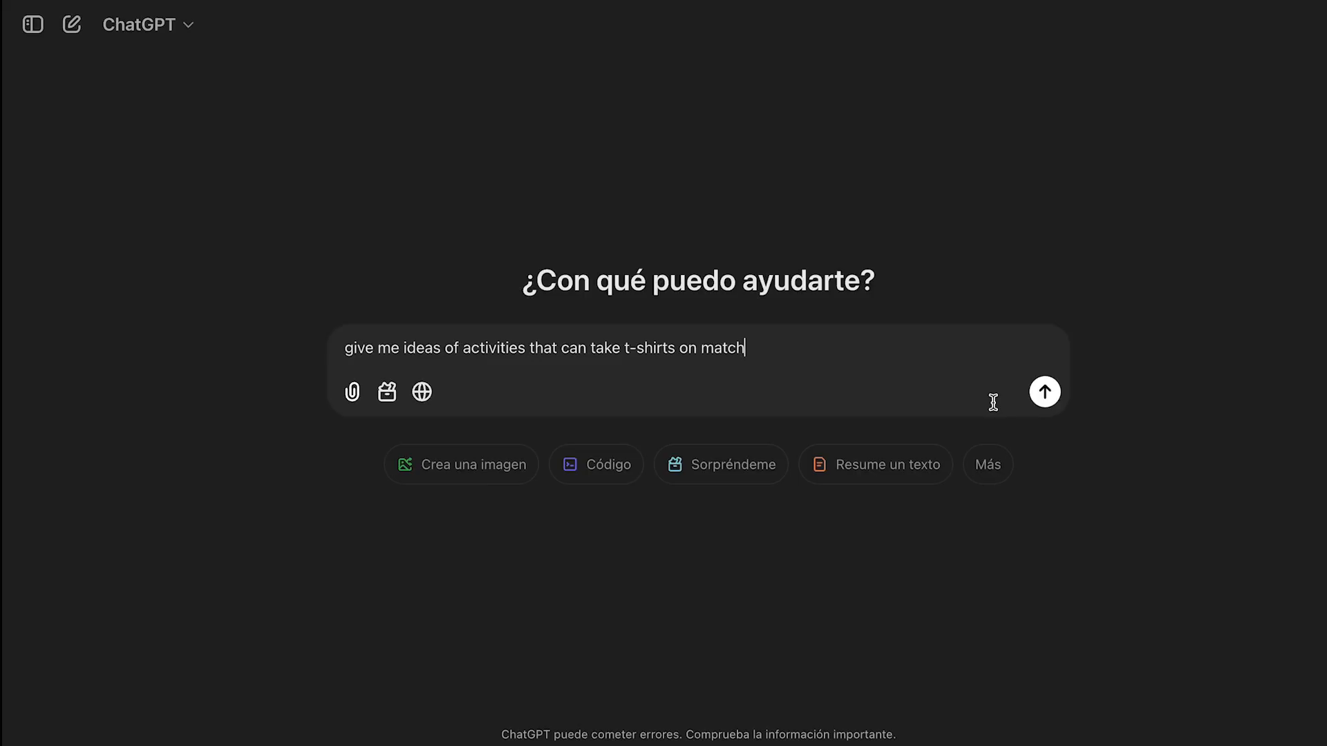
left_click(1044, 392)
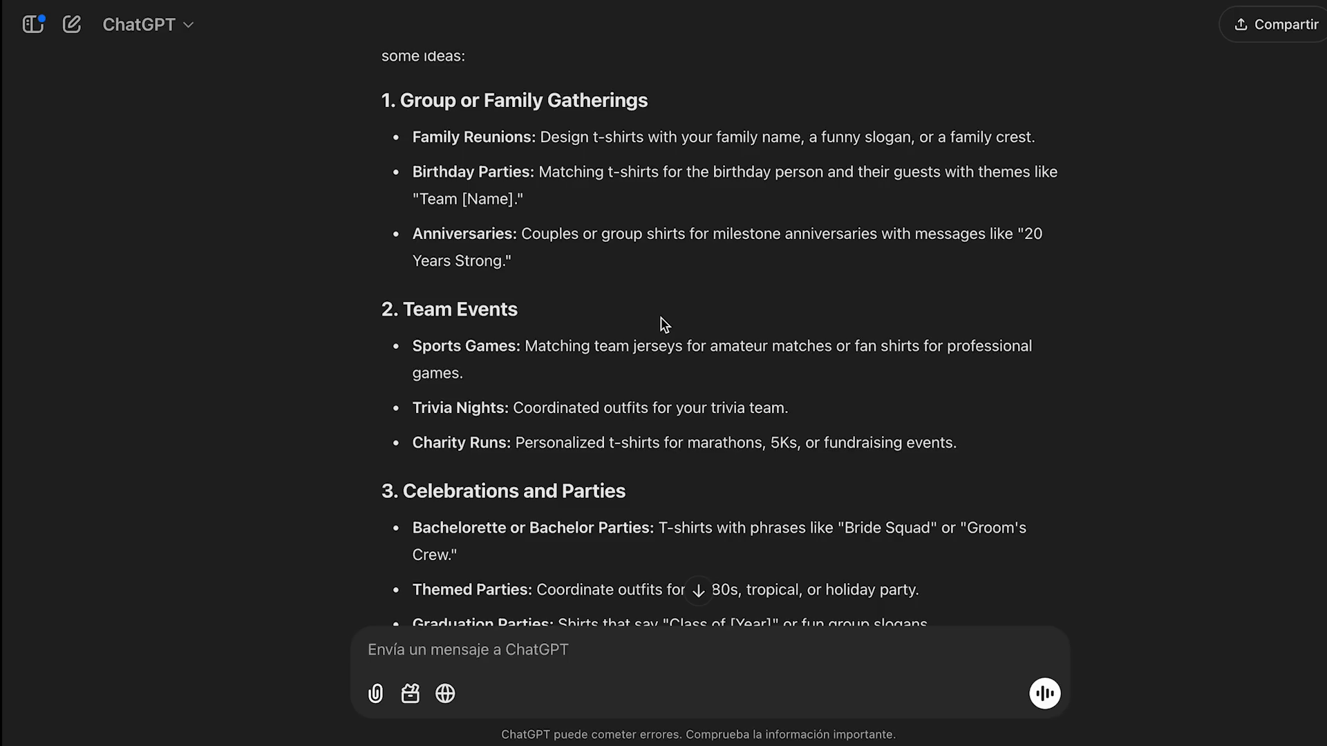
Step: Read through the suggested matching t-shirt activities, from group gatherings and parties to holiday celebrations
scroll(664, 324, "down", 5)
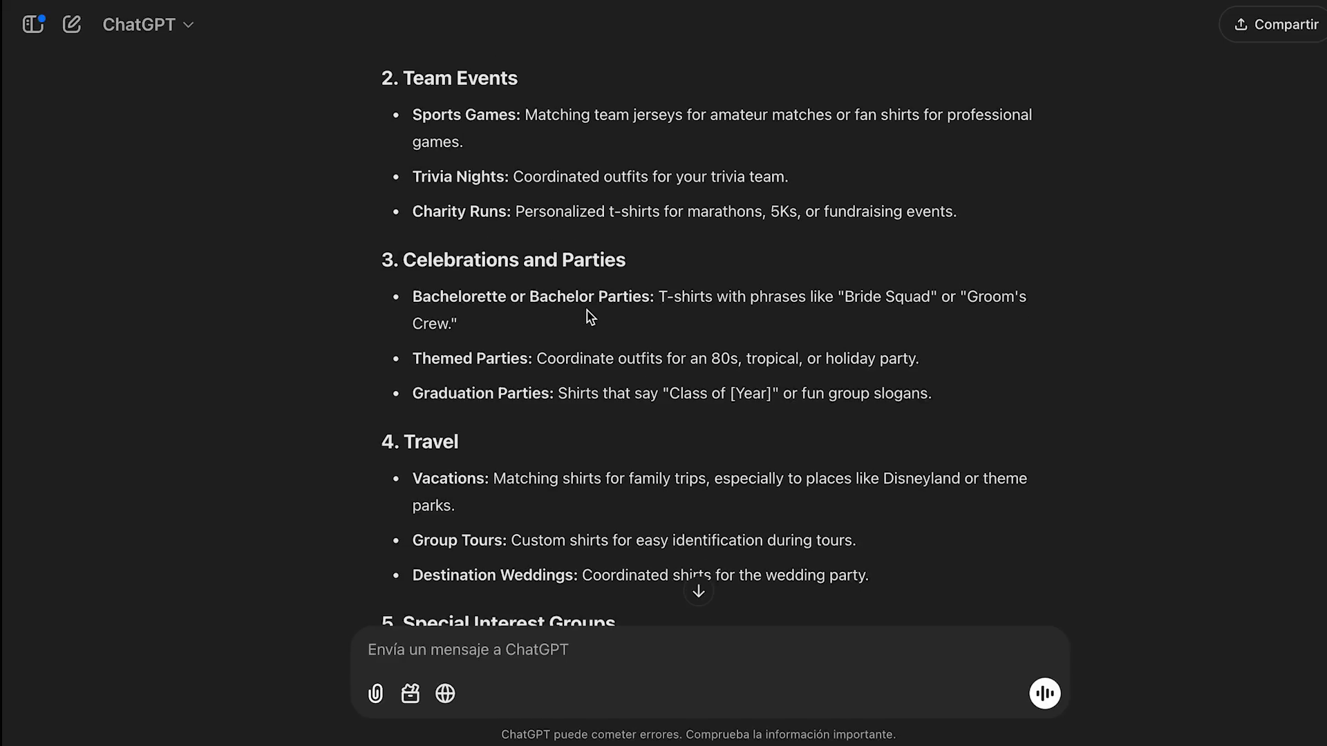
scroll(648, 328, "down", 3)
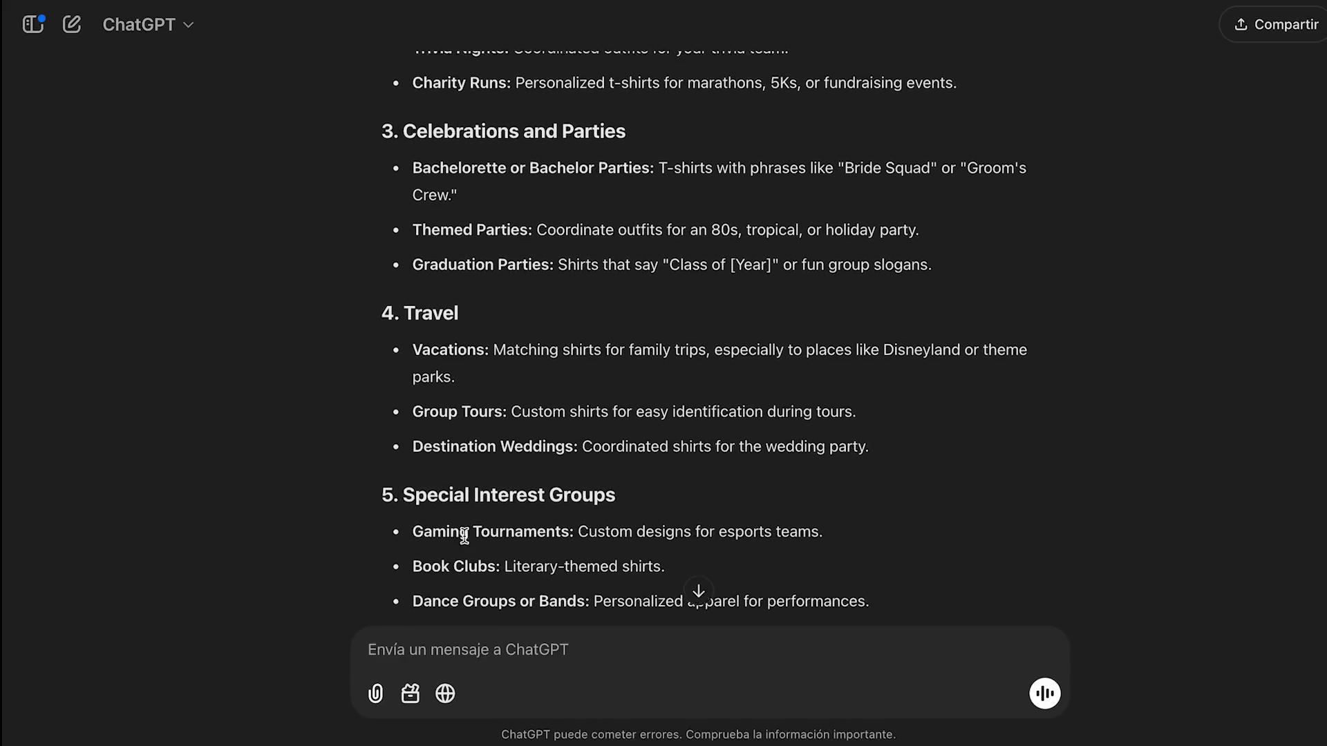
scroll(465, 527, "down", 2)
scroll(504, 468, "down", 4)
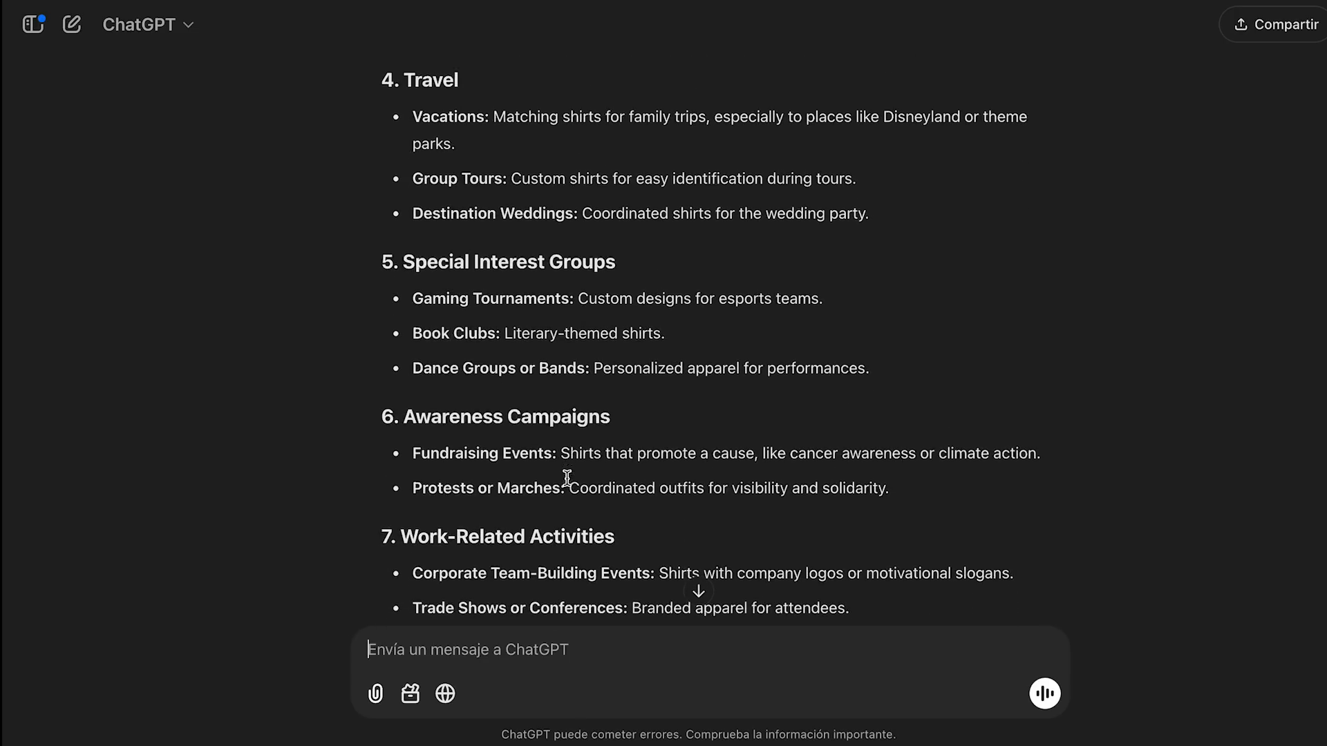
scroll(519, 444, "down", 4)
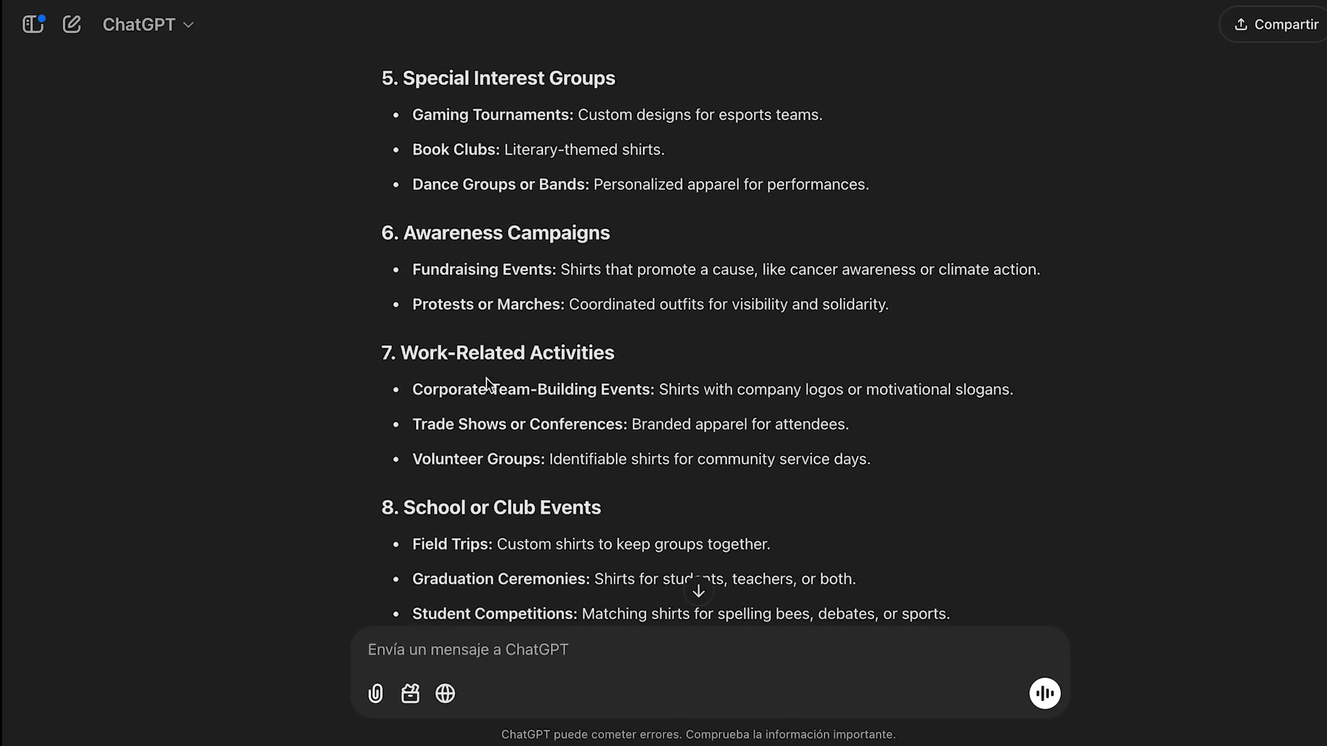
scroll(539, 464, "down", 1)
scroll(538, 464, "down", 2)
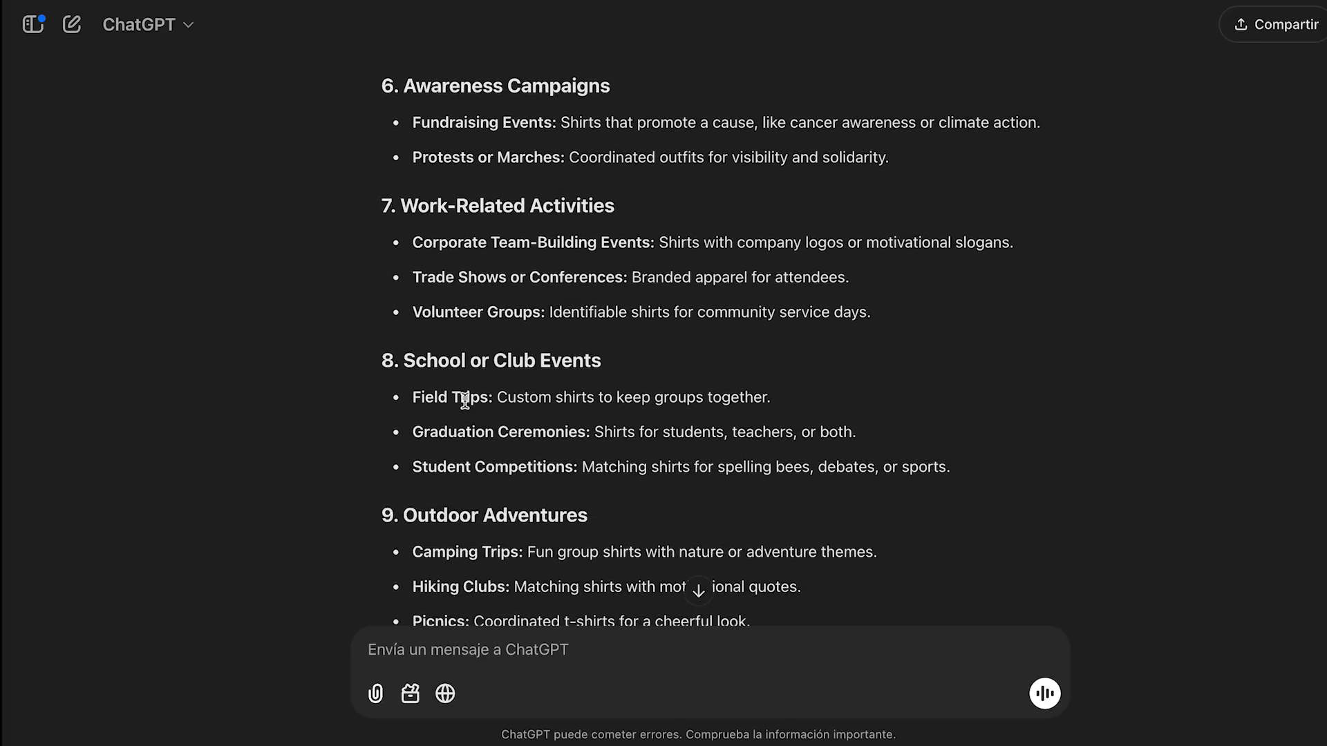
scroll(525, 400, "down", 5)
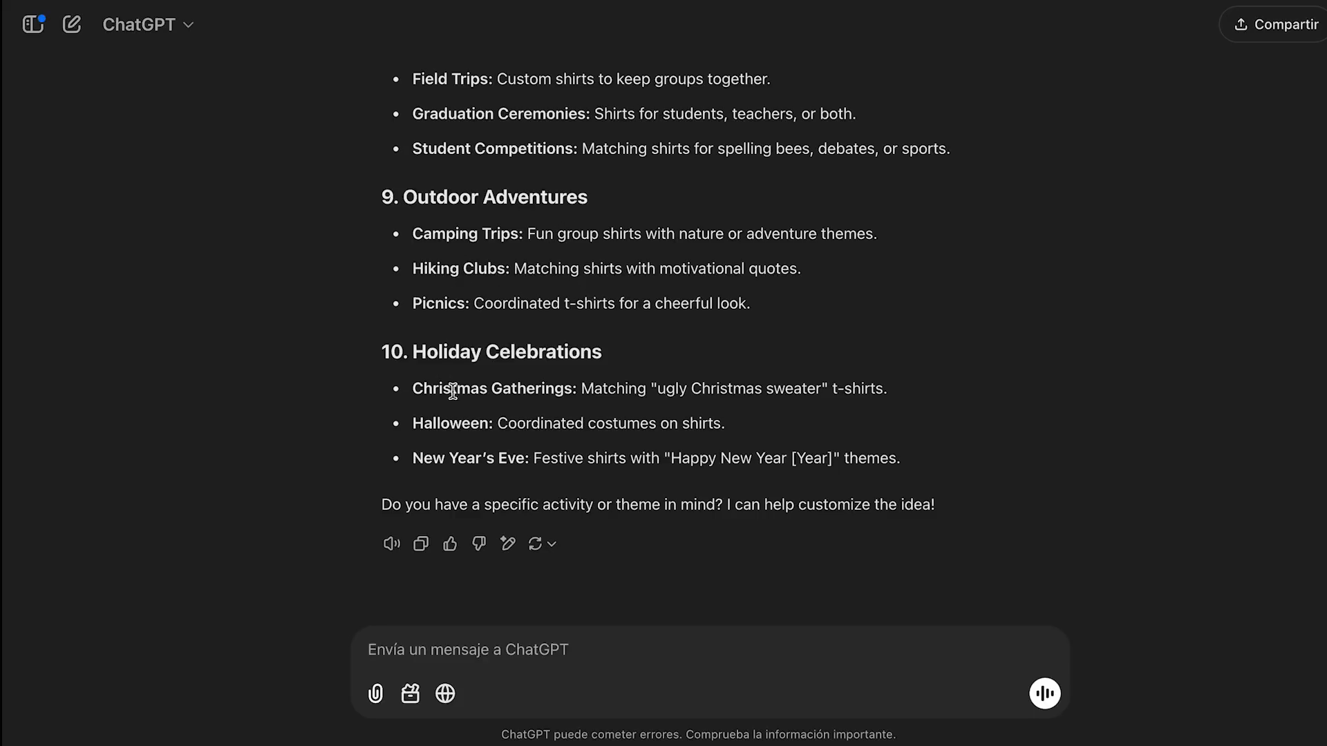
scroll(579, 377, "up", 10)
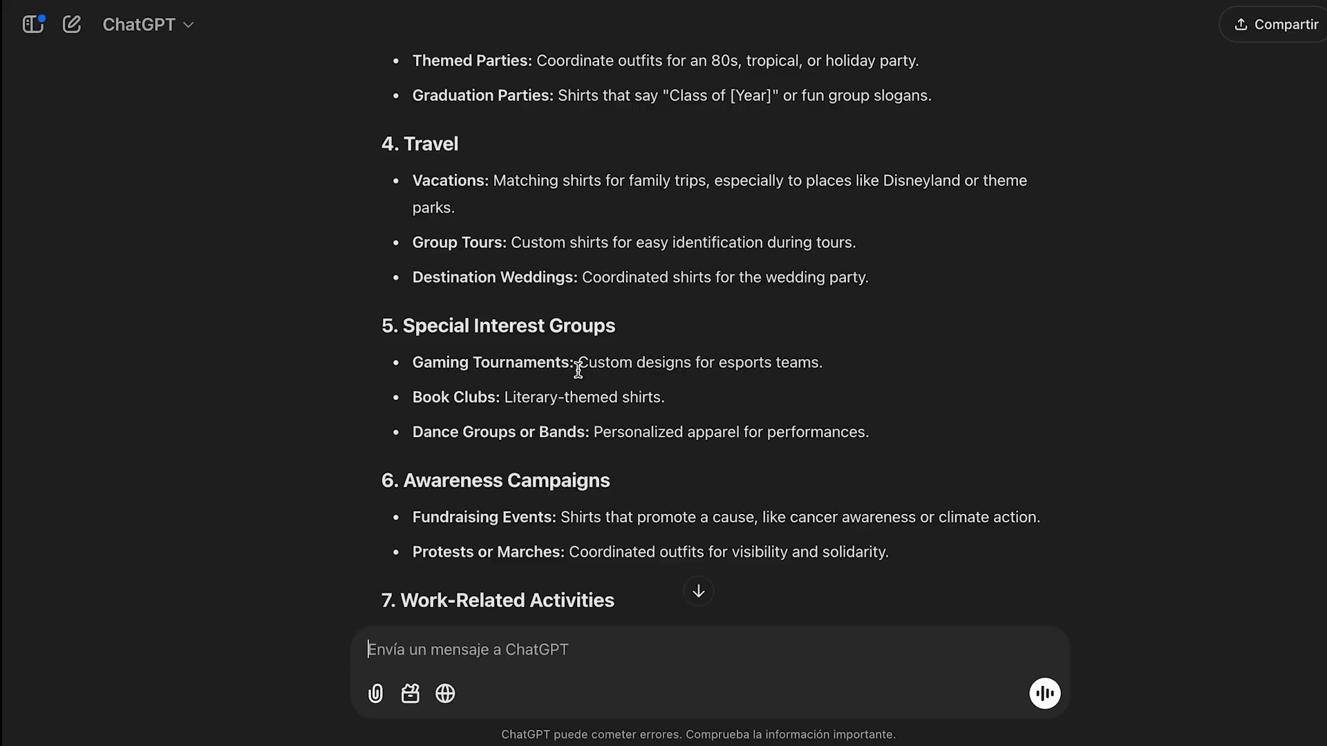
scroll(579, 370, "up", 5)
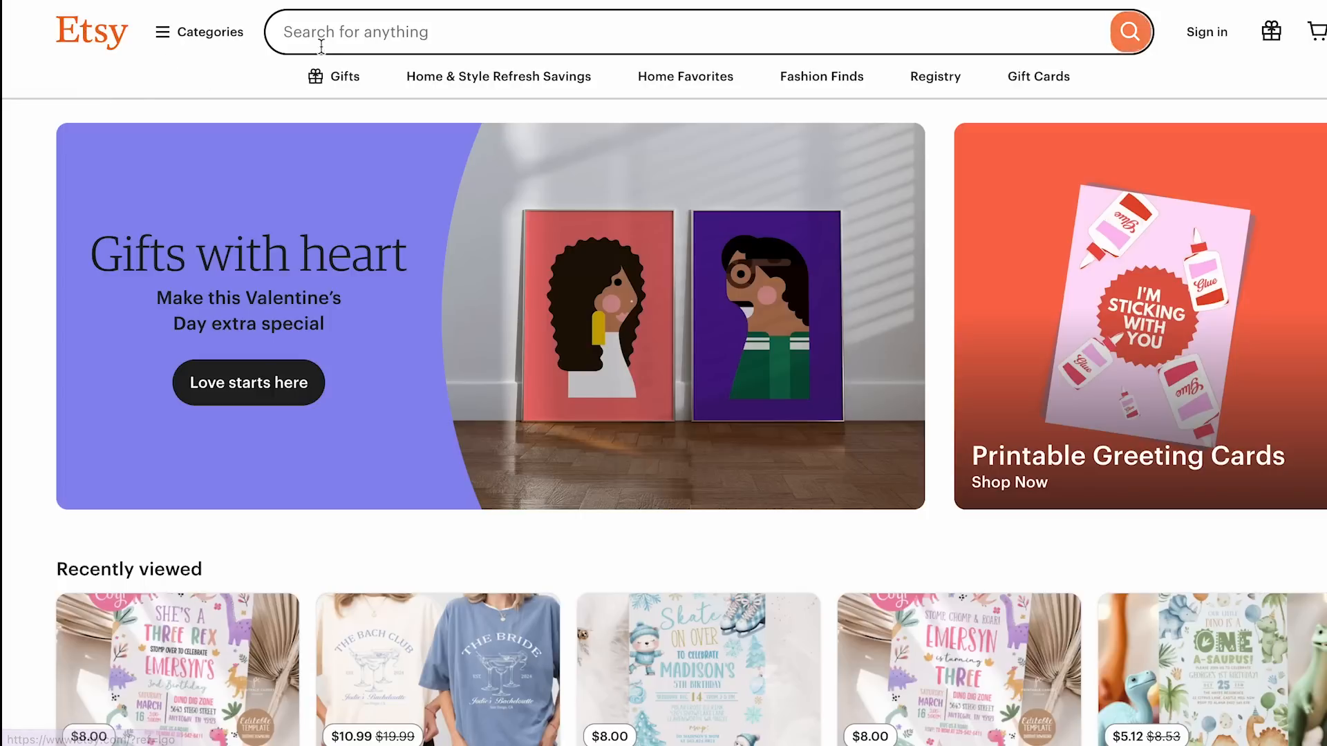
Step: Switch to Etsy and search for "bachelorette shirt"
left_click(312, 29)
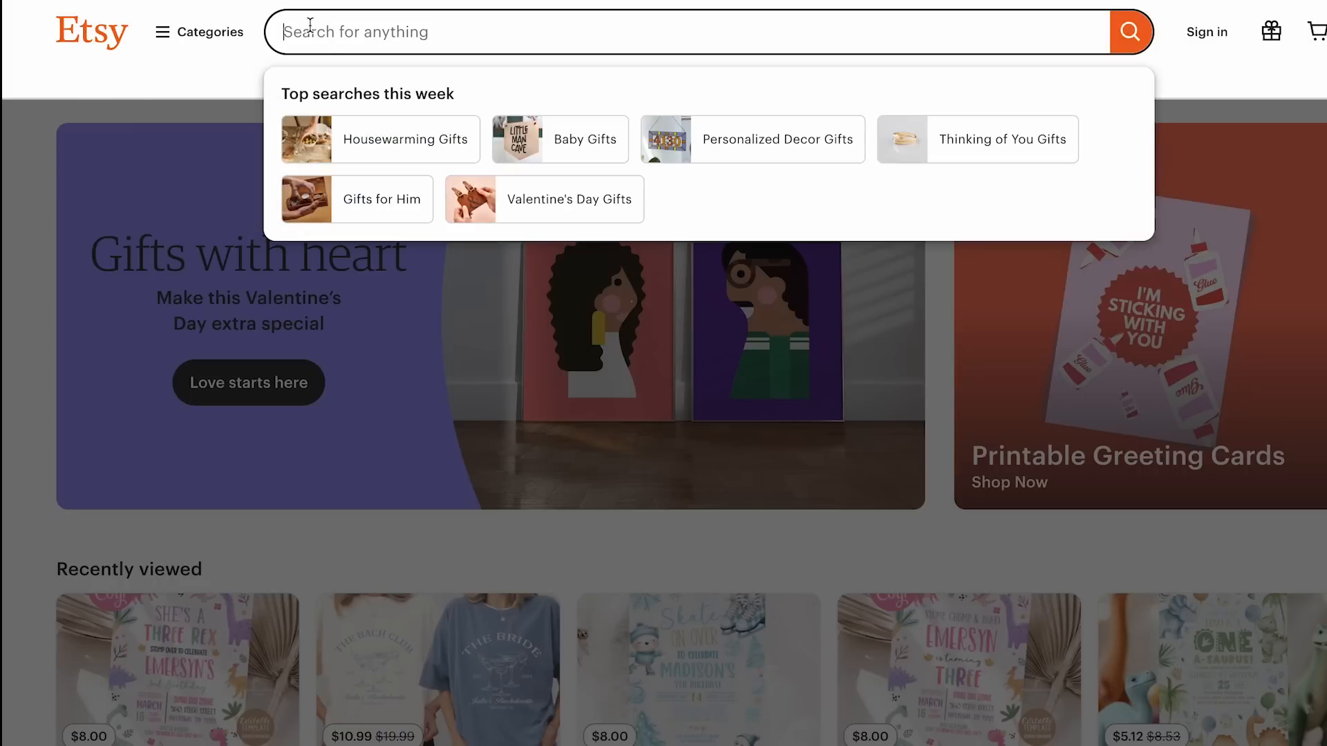
type("bachelorette shirt")
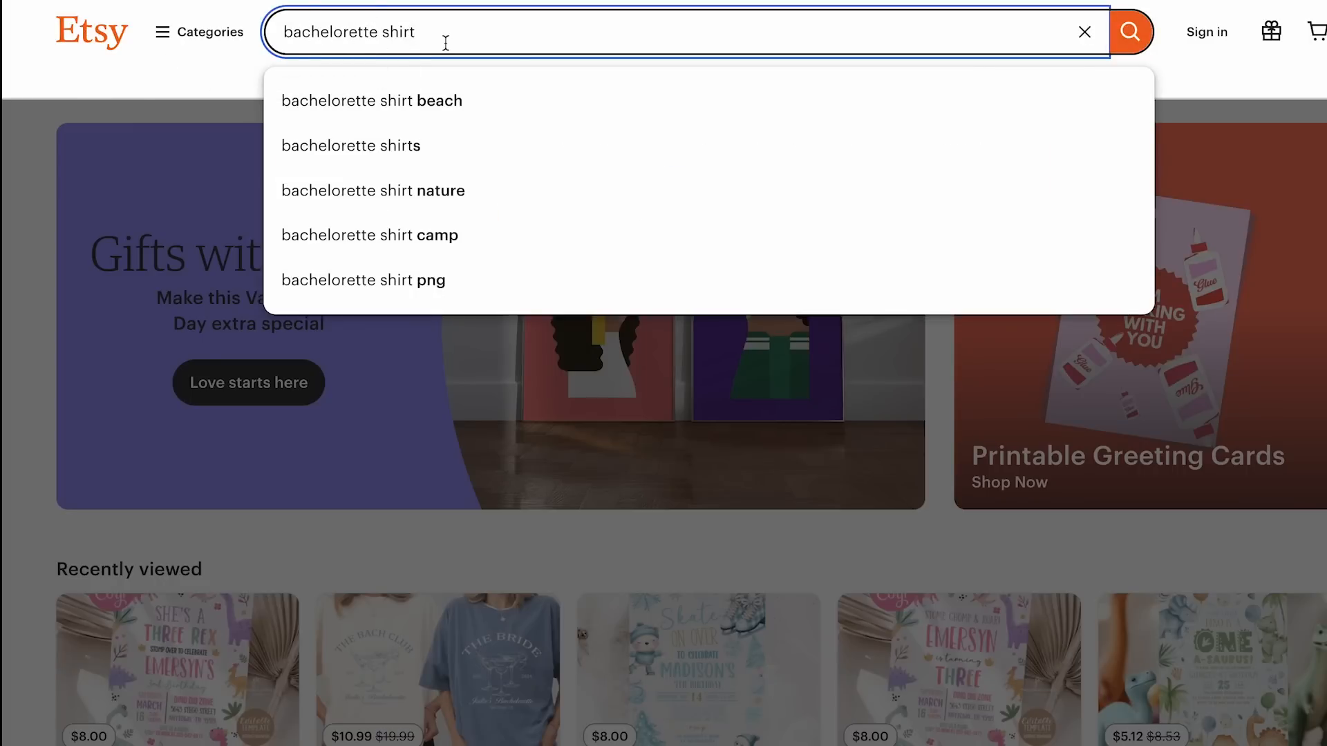
key("Return")
Step: Browse the bachelorette shirt results and open the KeepsakeGift "The Bach Club Bachelorette Shirts" listing to examine its photos and options
scroll(685, 509, "down", 10)
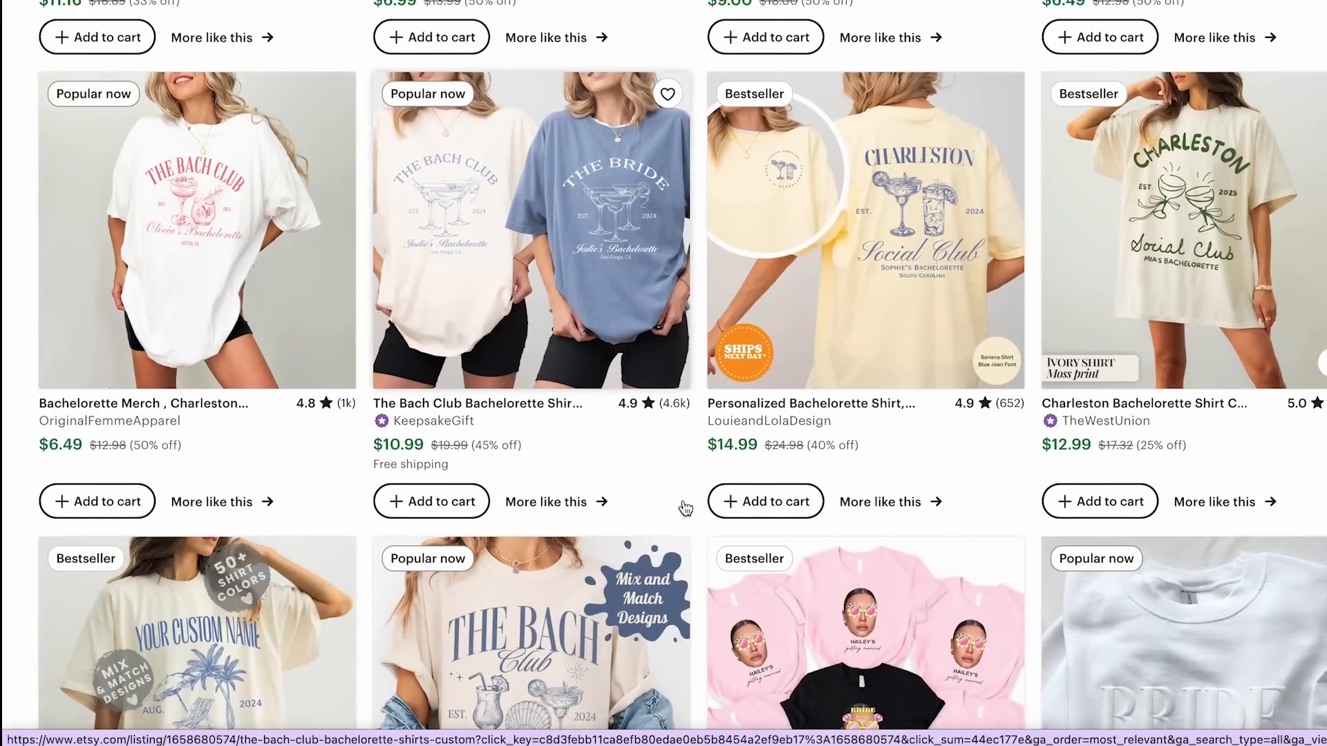
scroll(685, 509, "down", 2)
scroll(609, 400, "up", 4)
scroll(510, 380, "down", 4)
scroll(509, 380, "down", 15)
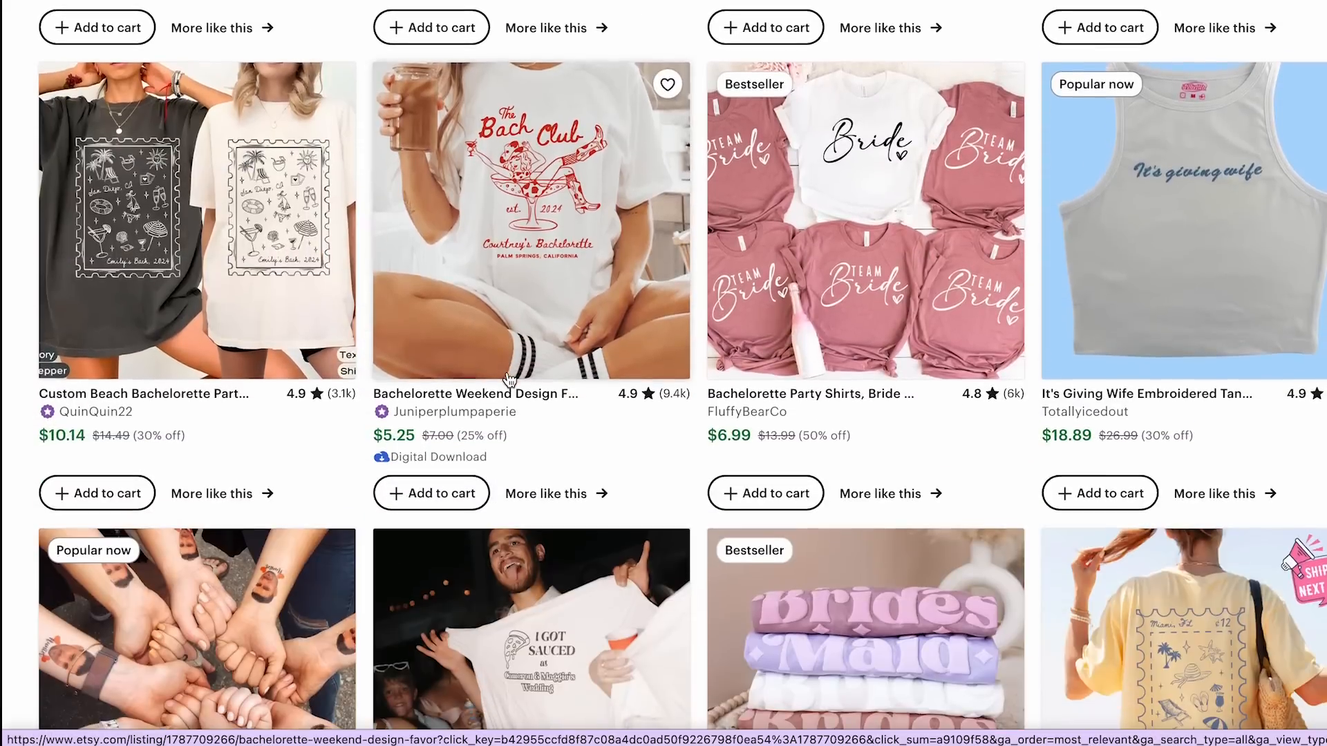
scroll(510, 380, "down", 5)
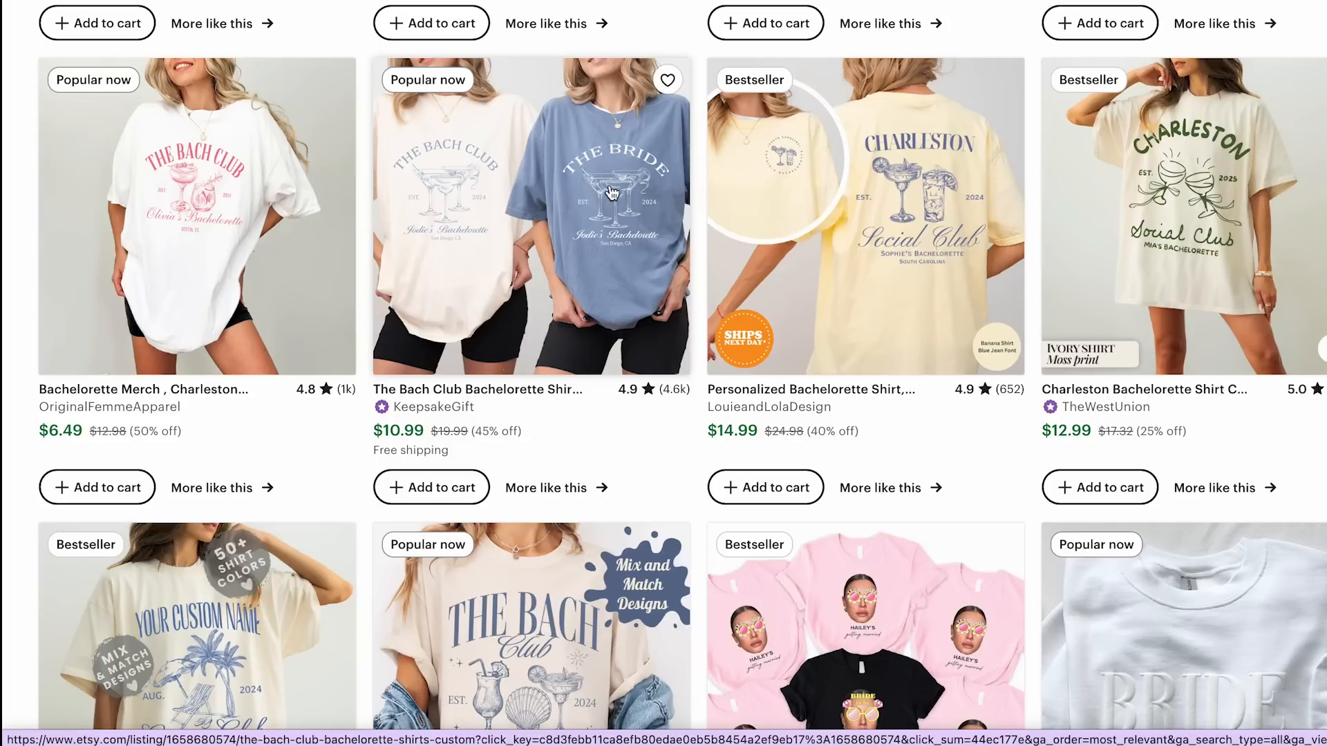
left_click(524, 392)
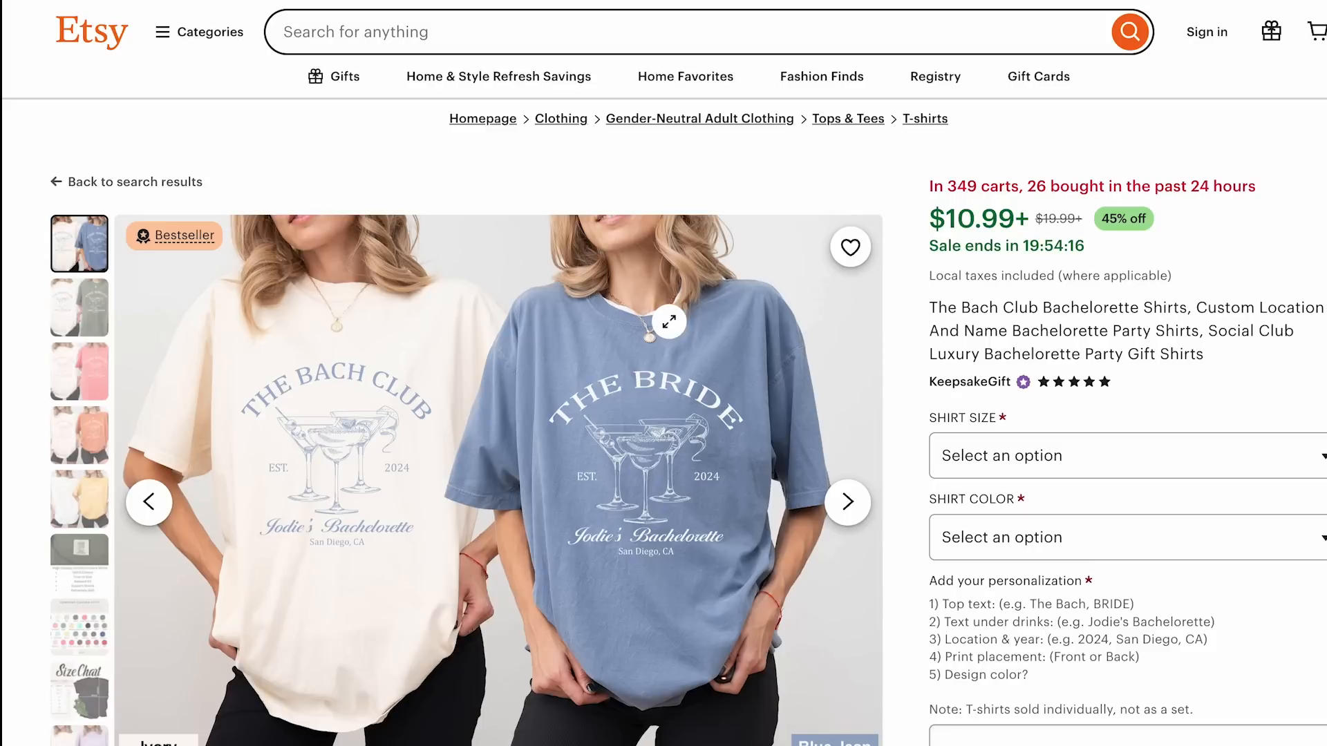
scroll(527, 373, "down", 6)
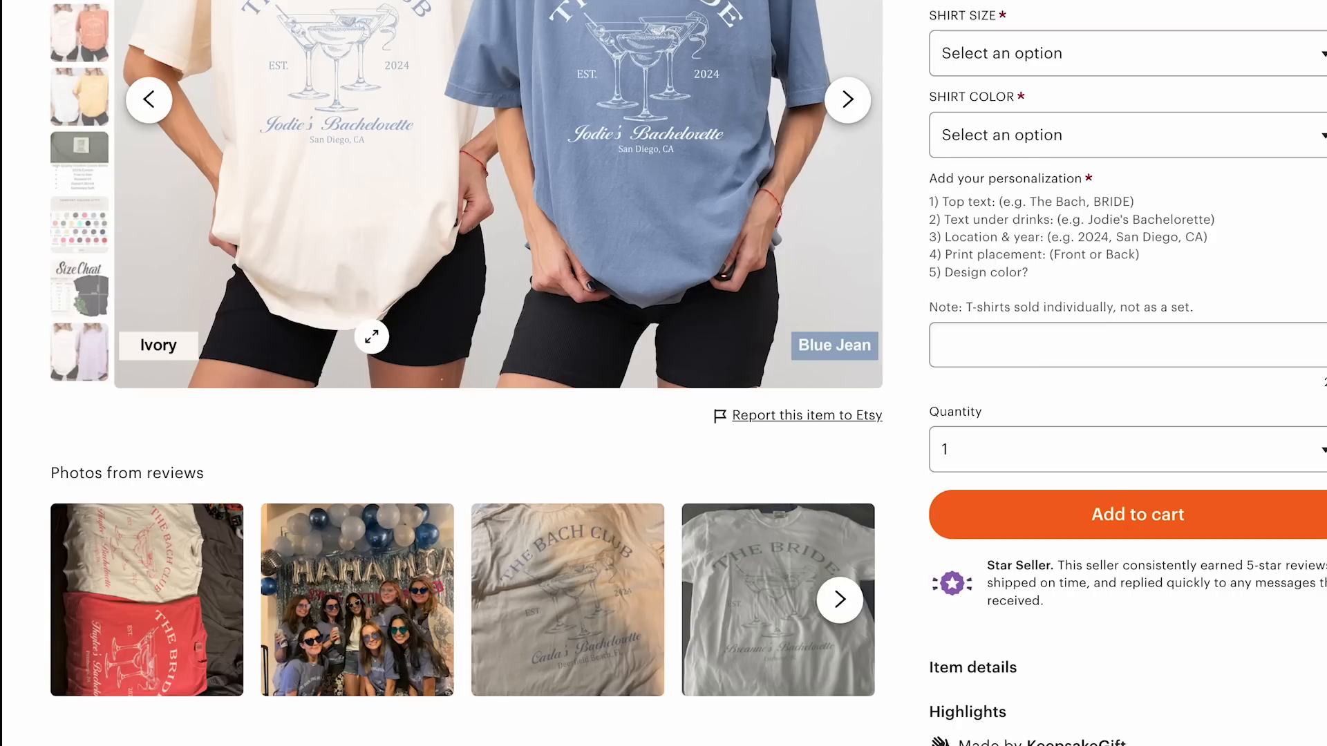
scroll(497, 276, "up", 3)
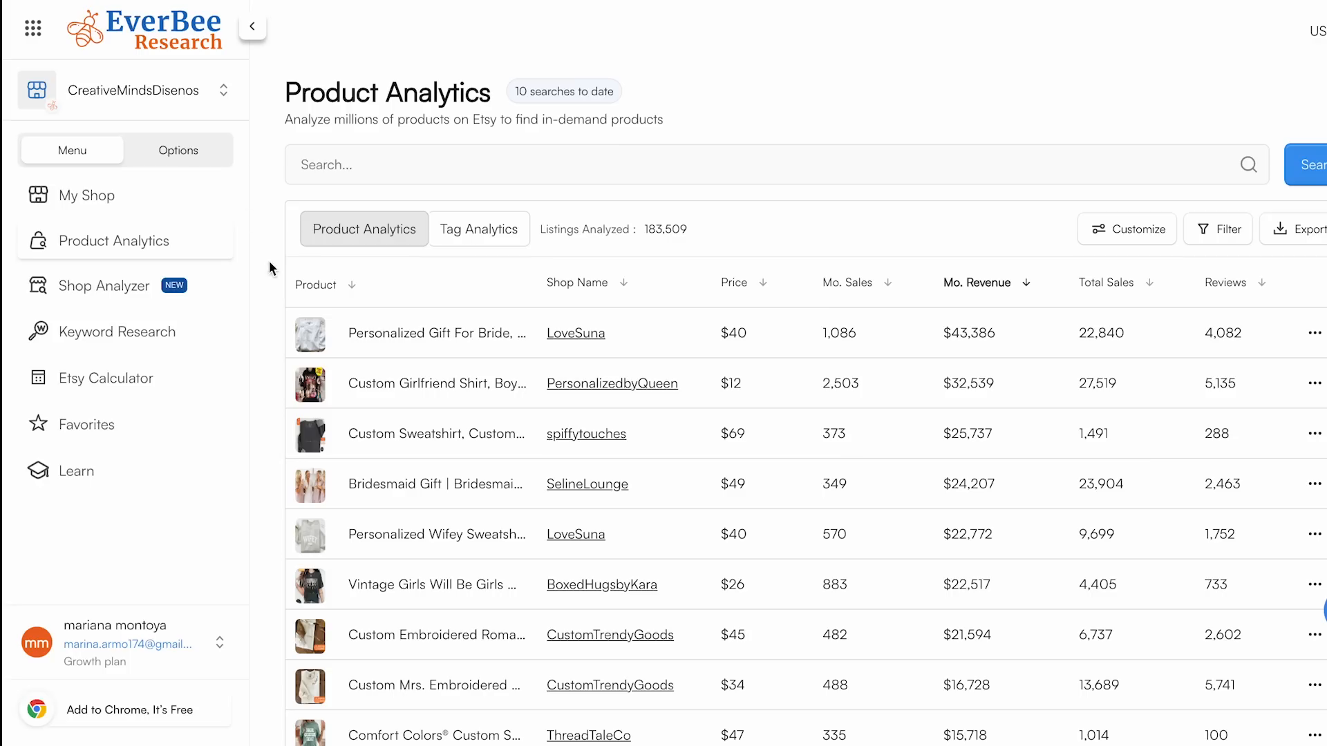
Step: Switch to EverBee and look up "bachelorette shirt" in Keyword Research
left_click(127, 337)
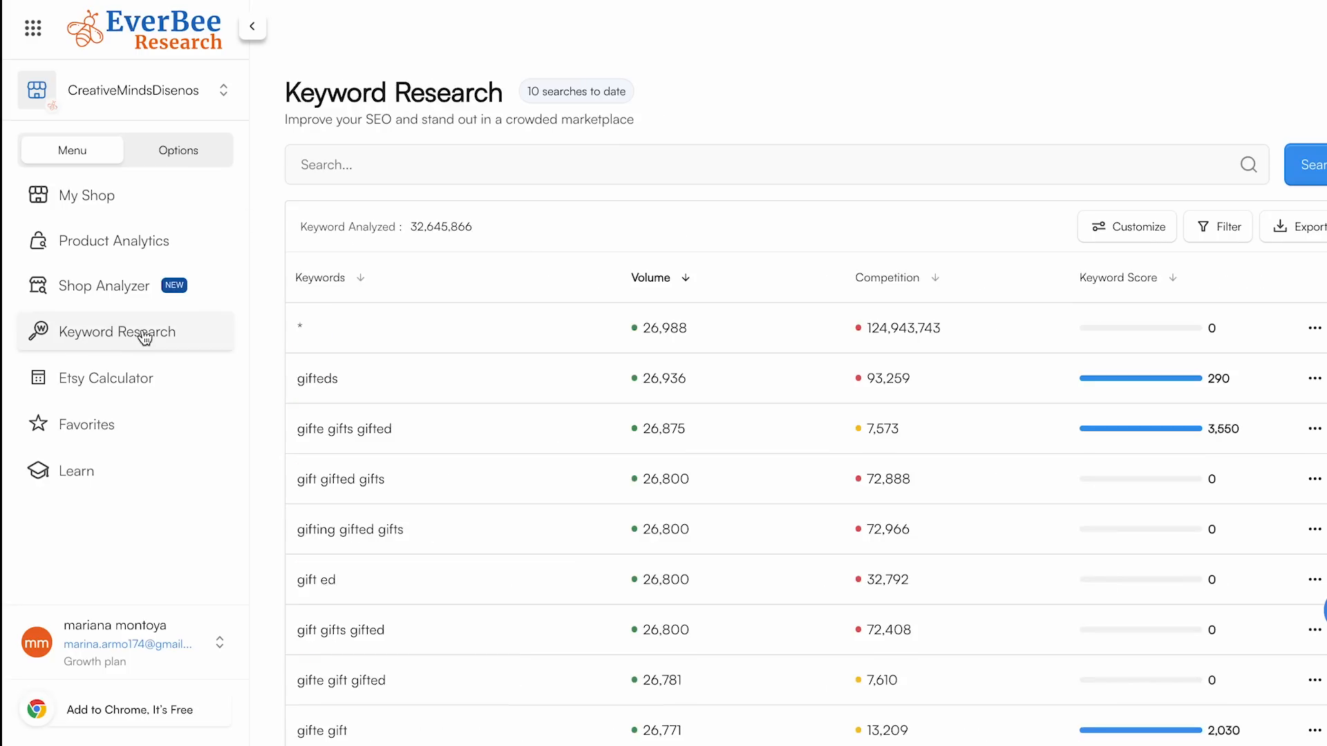
left_click(361, 169)
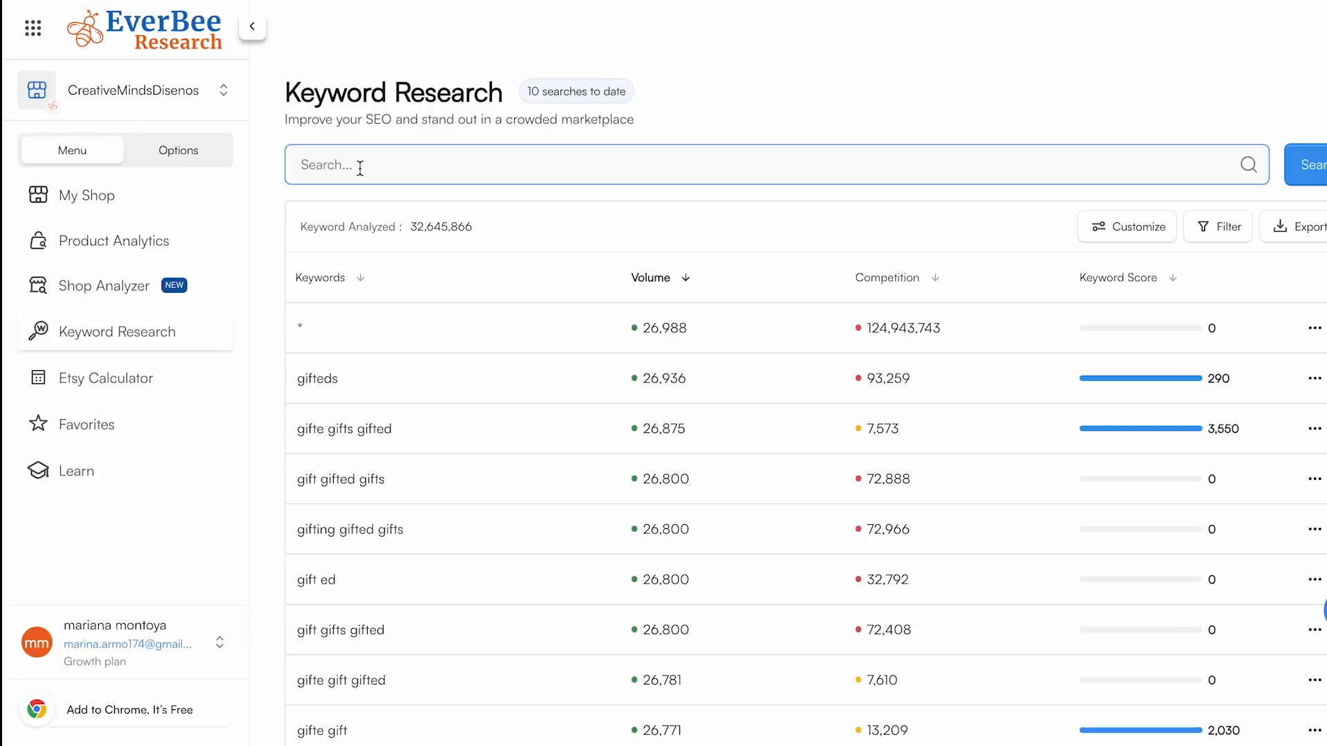
type("bachelorette shirt")
key("Return")
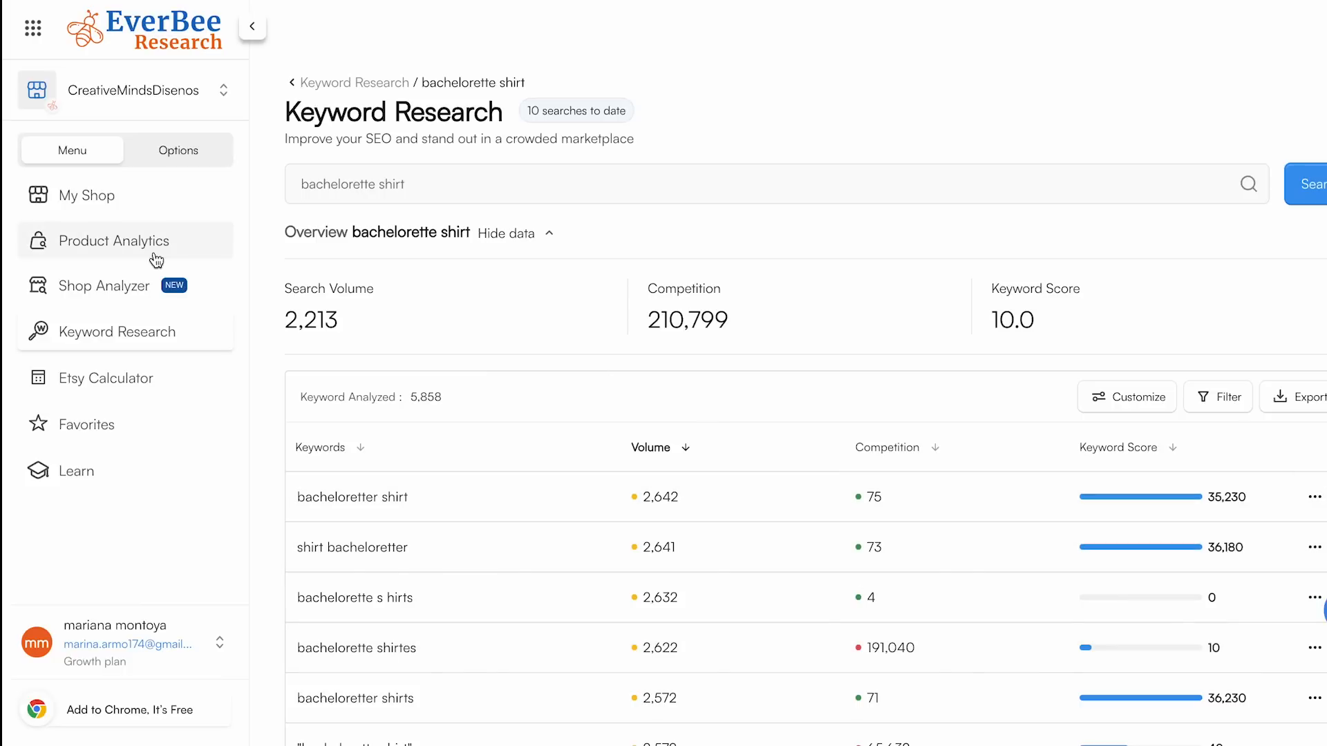
Step: Search Product Analytics for "bachelorette shirt" and examine the monthly sales and revenue of the listed products
left_click(157, 261)
left_click(339, 157)
type("bachelorette shirt")
key("Return")
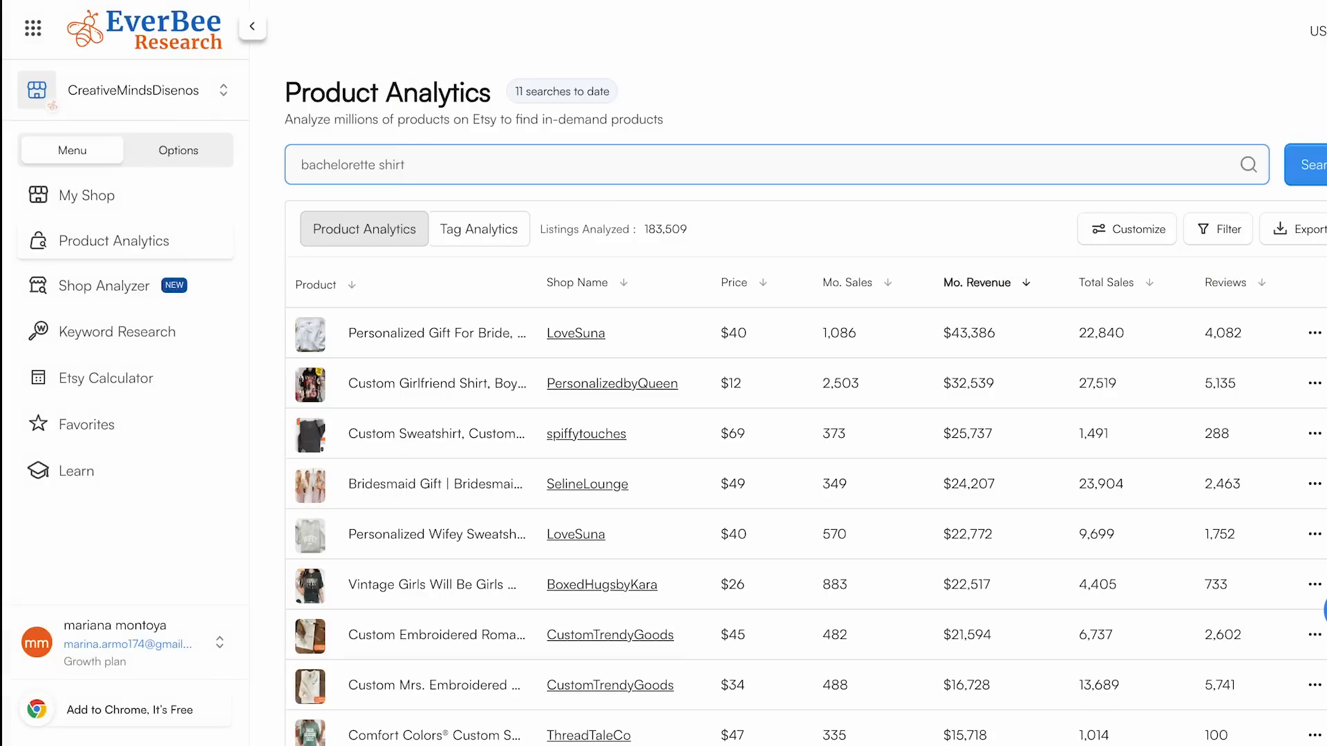
left_click(705, 259)
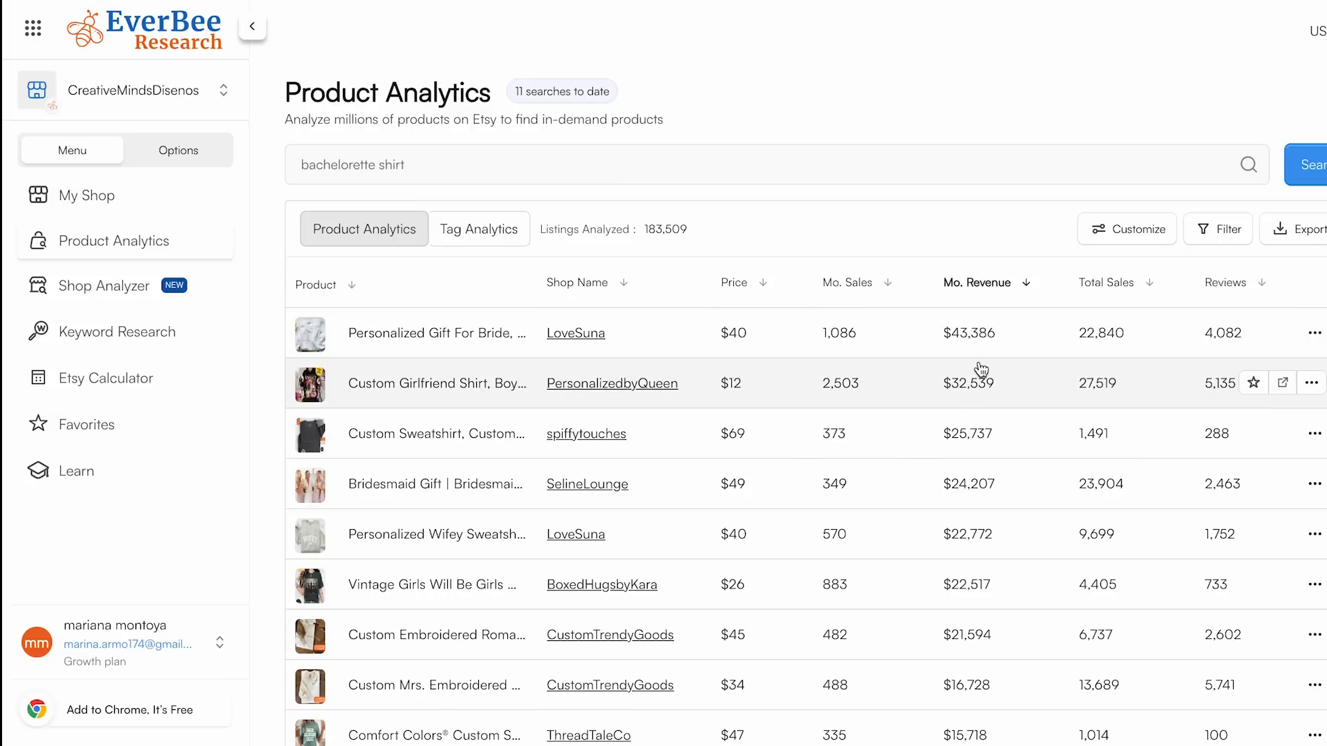
scroll(981, 373, "down", 4)
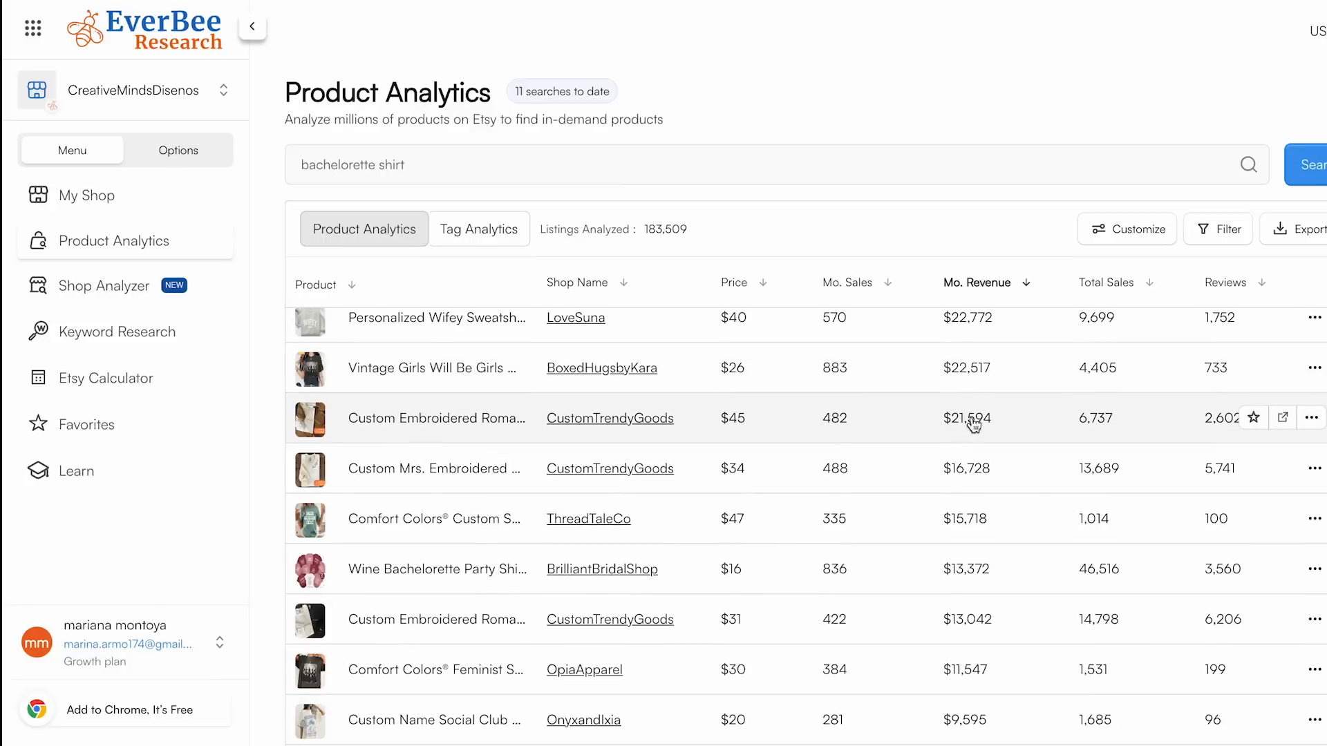
scroll(992, 432, "up", 2)
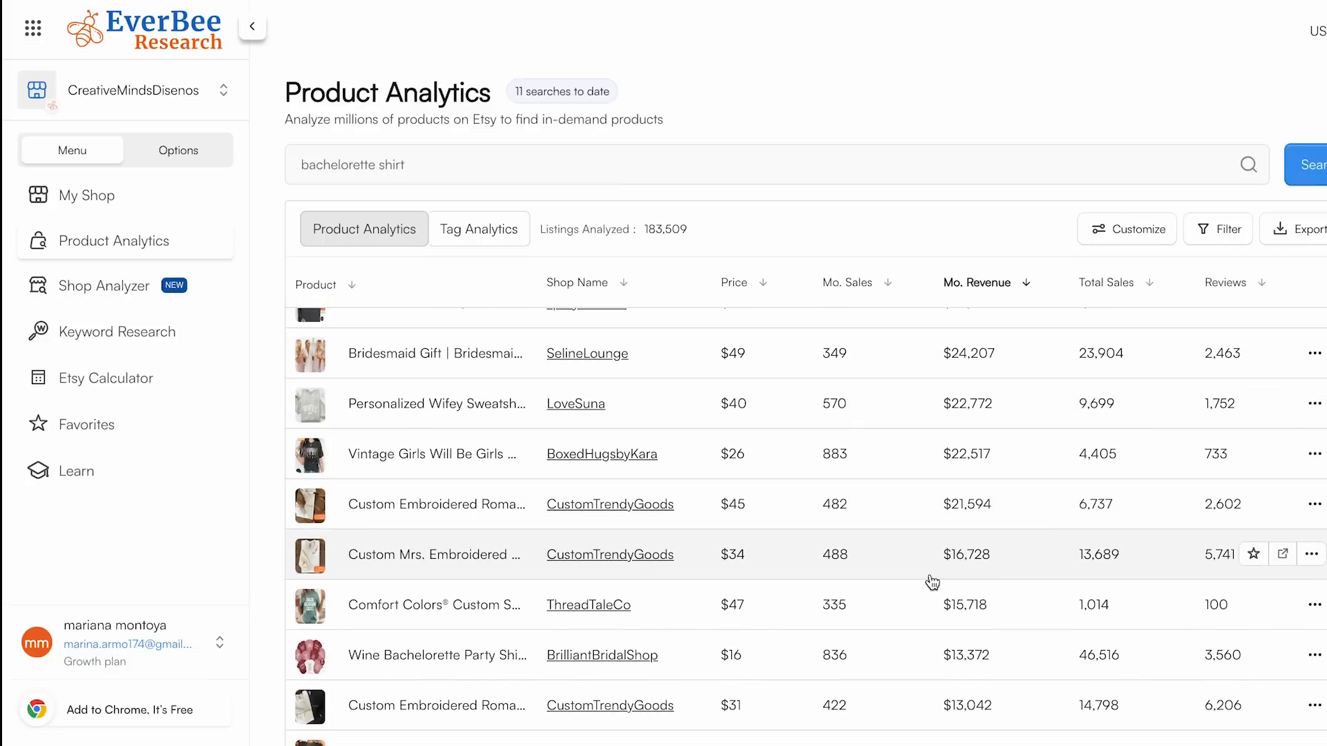
scroll(928, 581, "down", 5)
scroll(929, 575, "down", 2)
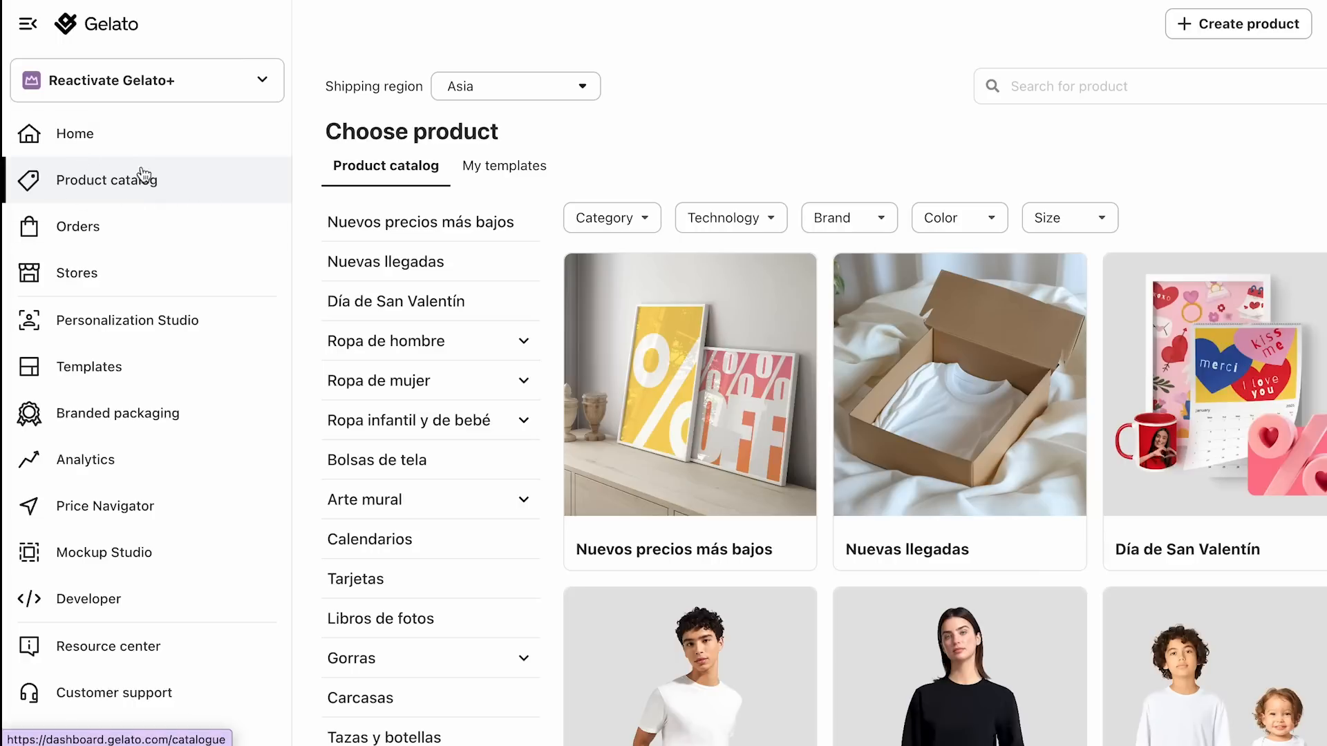
Step: Browse Gelato's product catalog and open the T-shirts category under Women's clothing
scroll(658, 387, "down", 1)
scroll(658, 387, "down", 2)
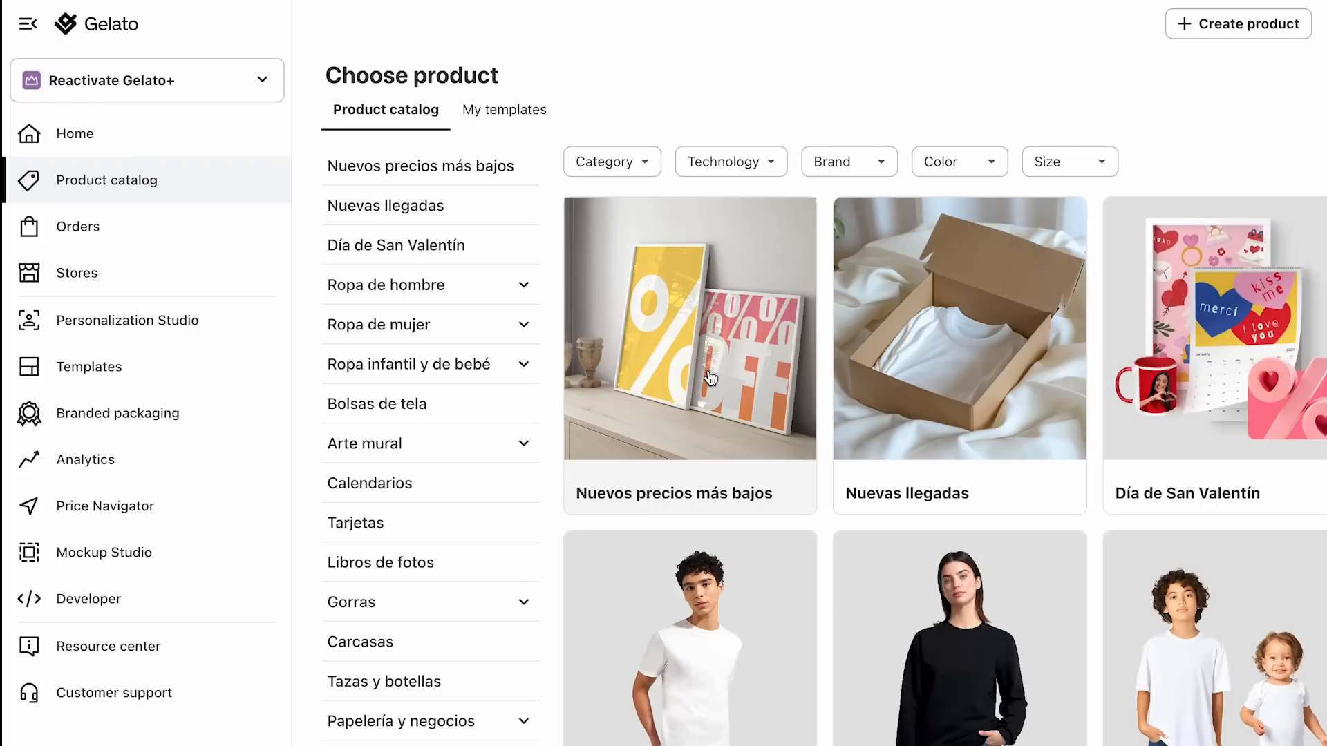
scroll(829, 380, "down", 2)
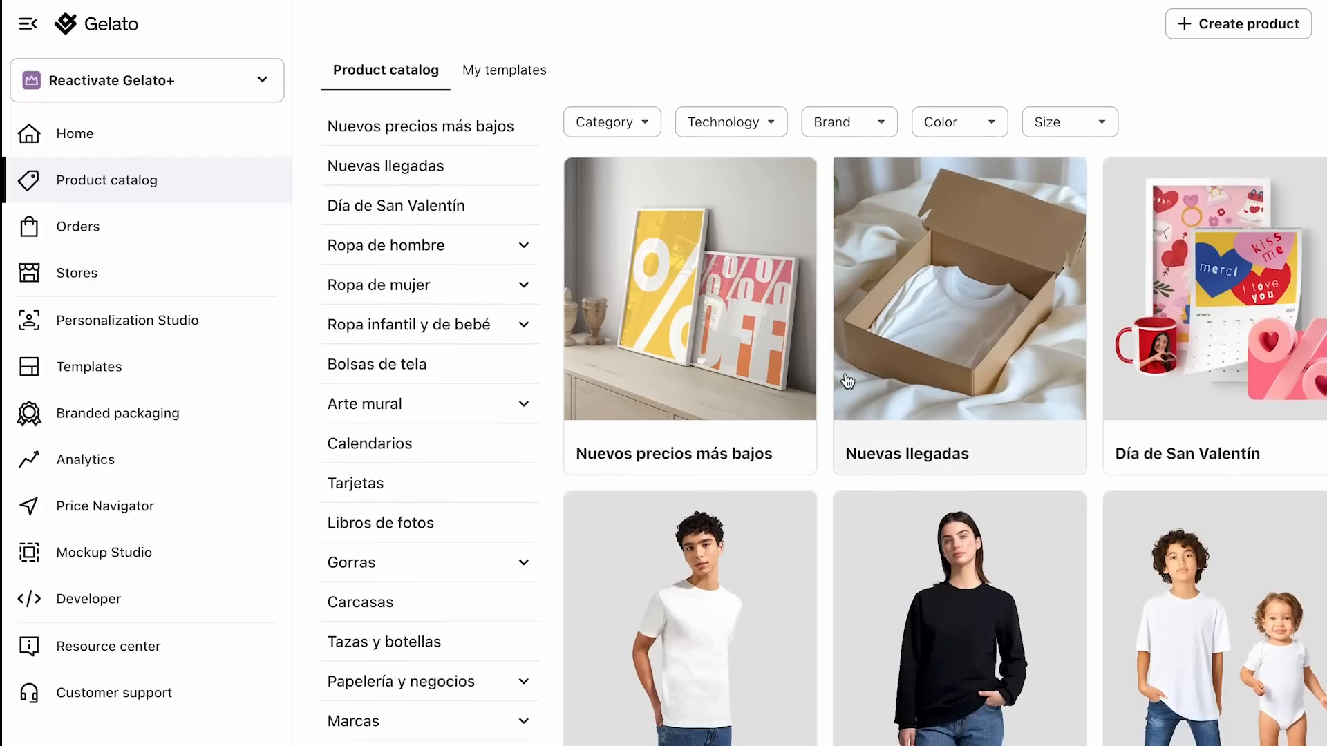
scroll(847, 381, "down", 3)
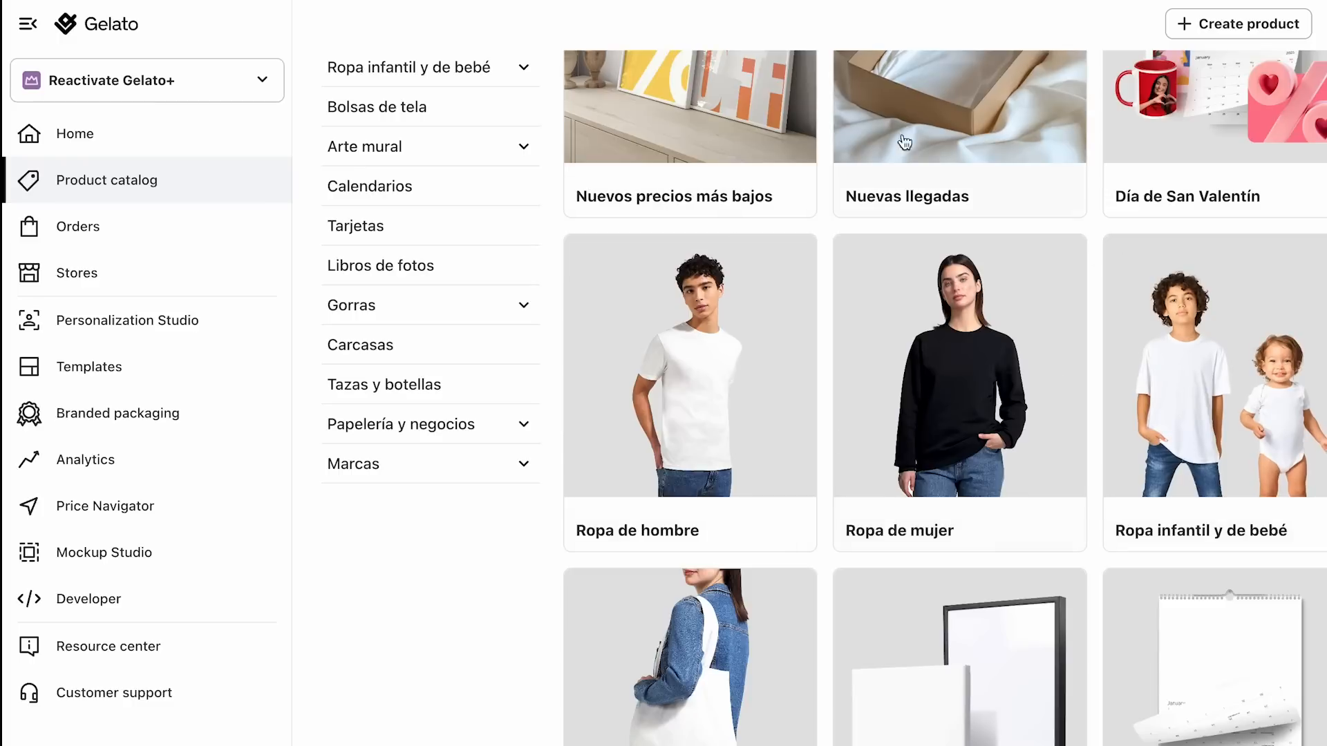
scroll(981, 331, "down", 3)
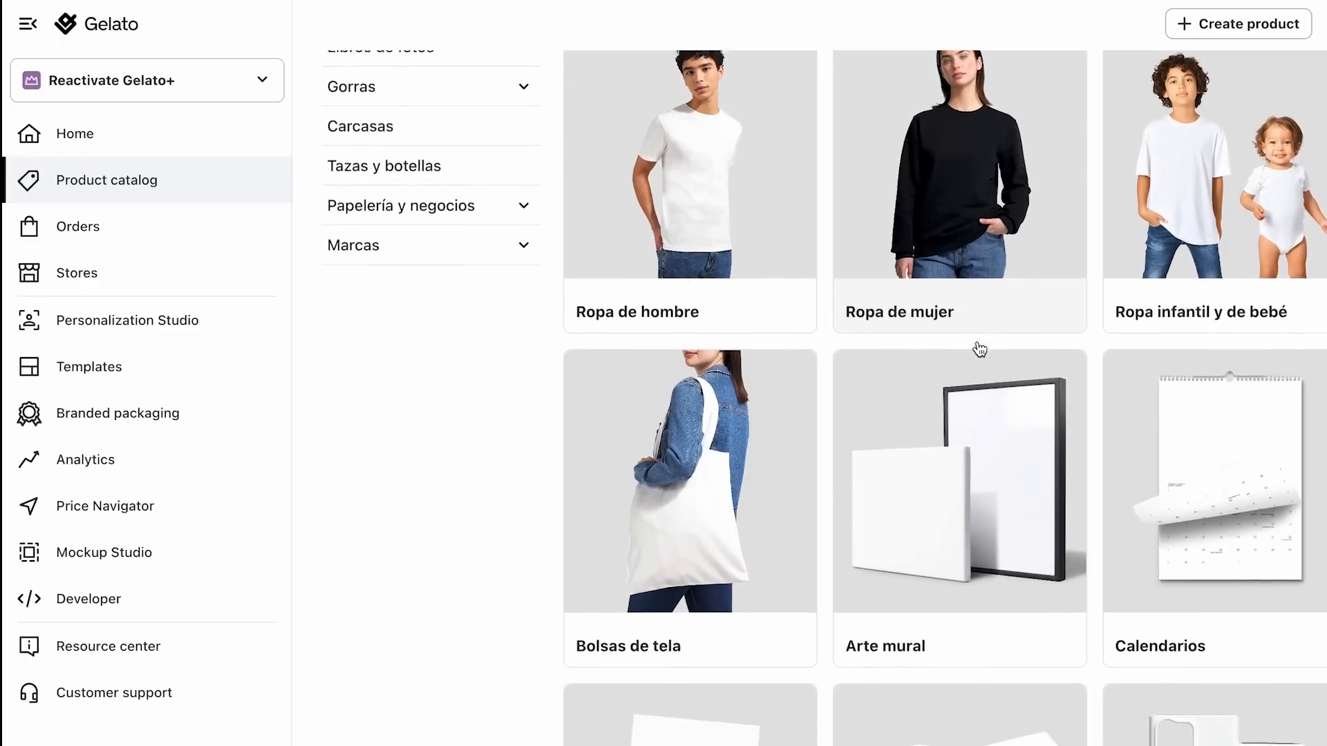
scroll(980, 349, "down", 3)
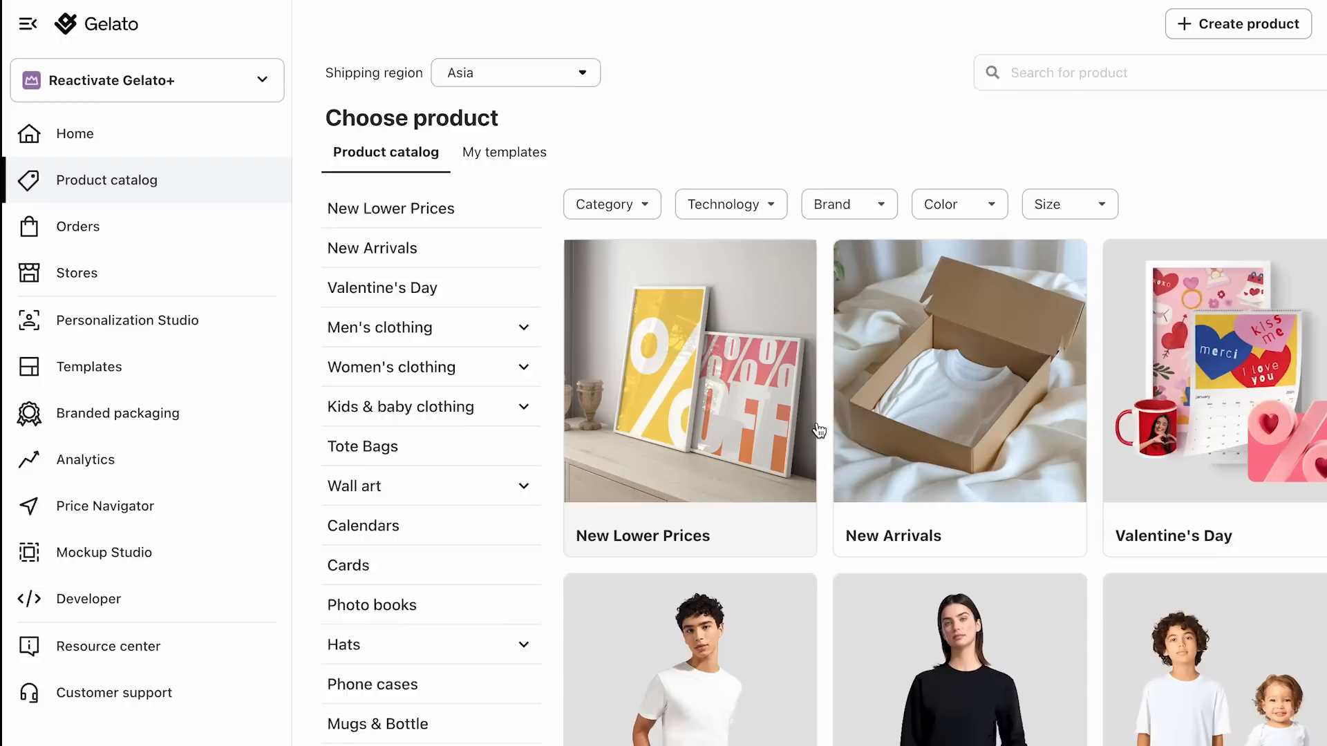
scroll(817, 430, "down", 1)
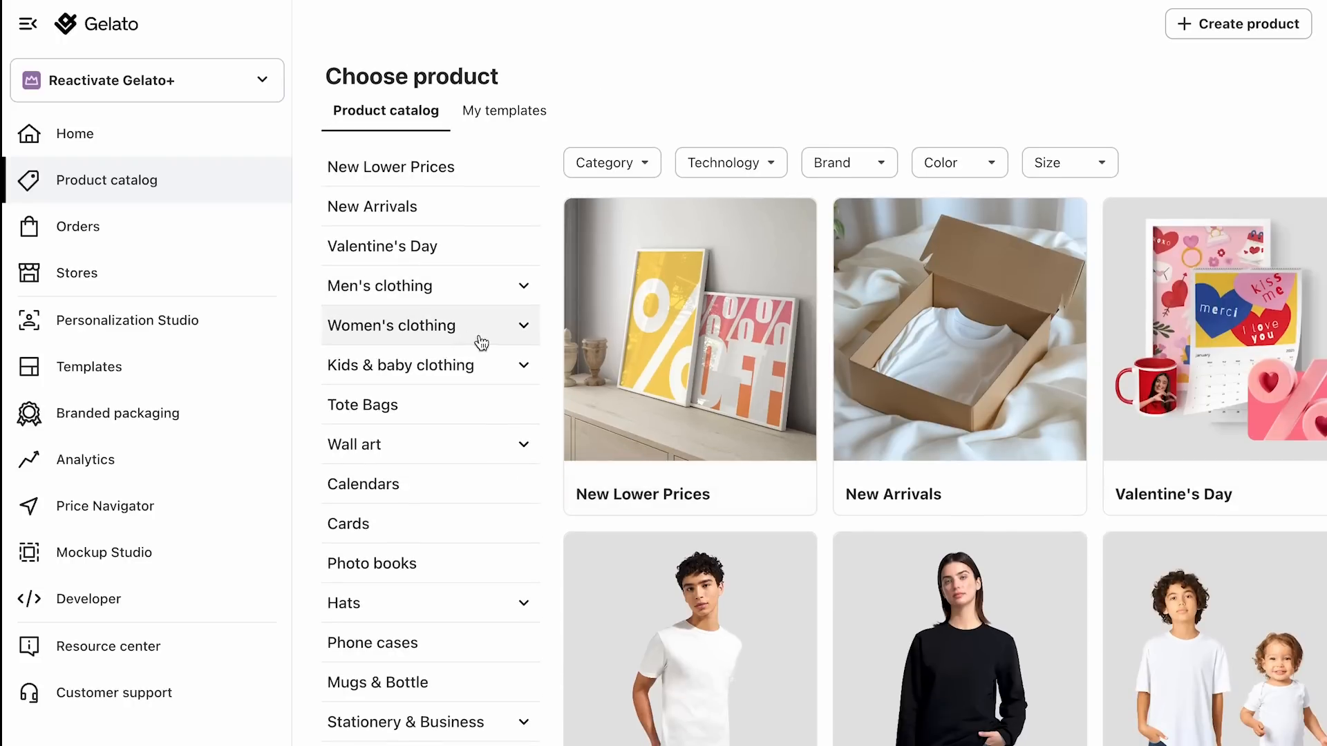
left_click(525, 332)
scroll(465, 438, "down", 3)
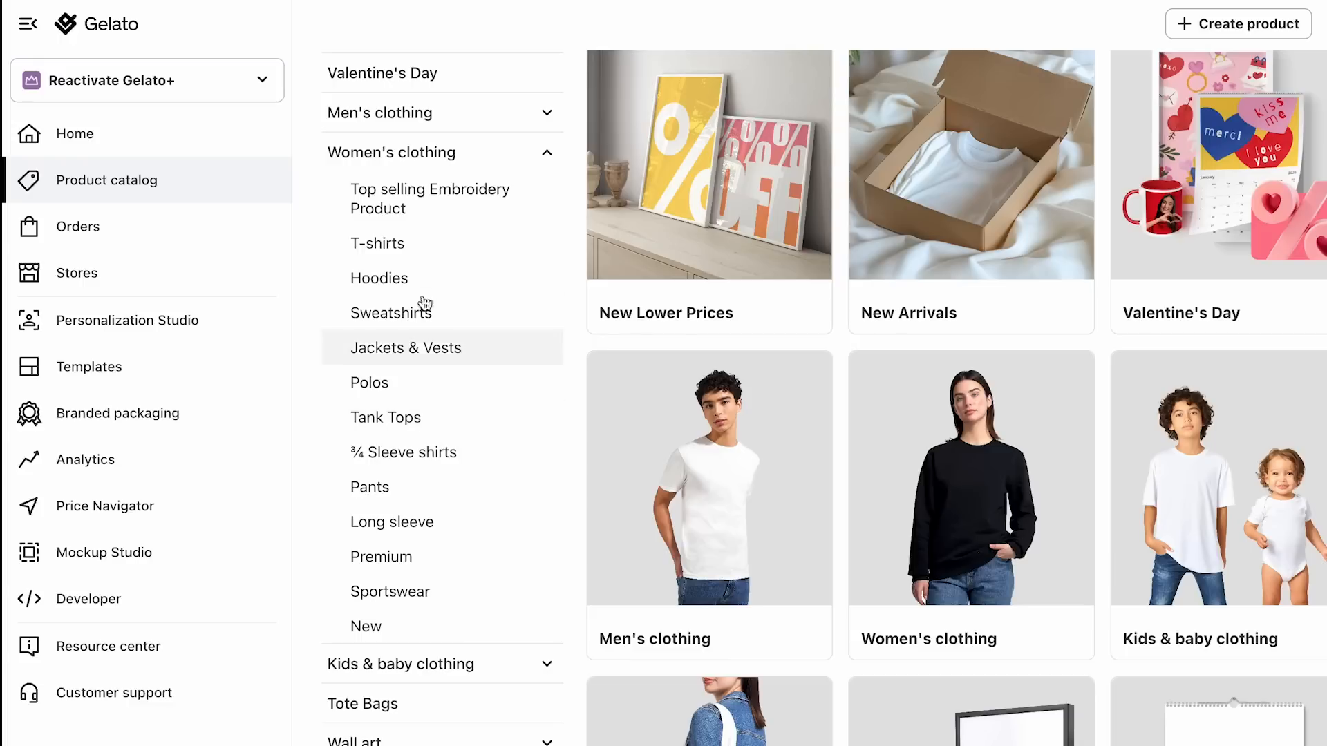
left_click(413, 253)
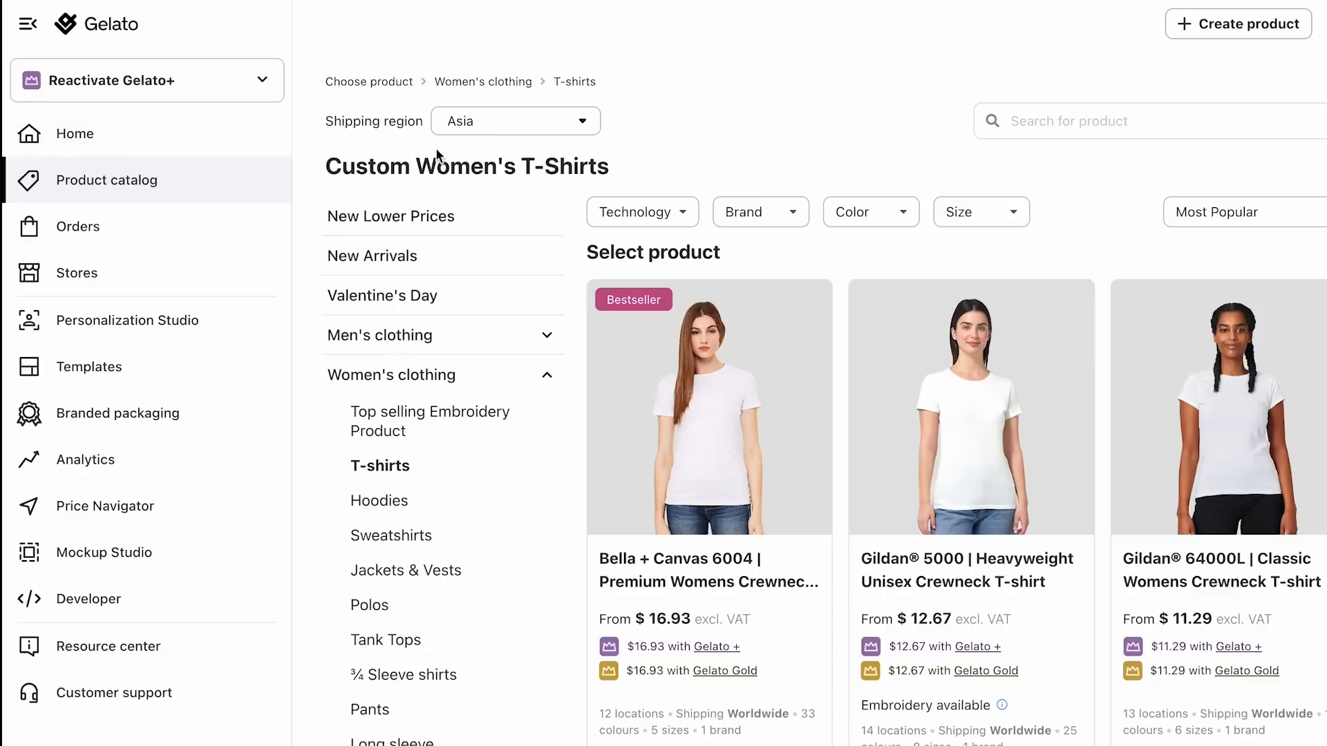
Step: Set the catalog's shipping region to North America for the women's T-shirts
left_click(492, 123)
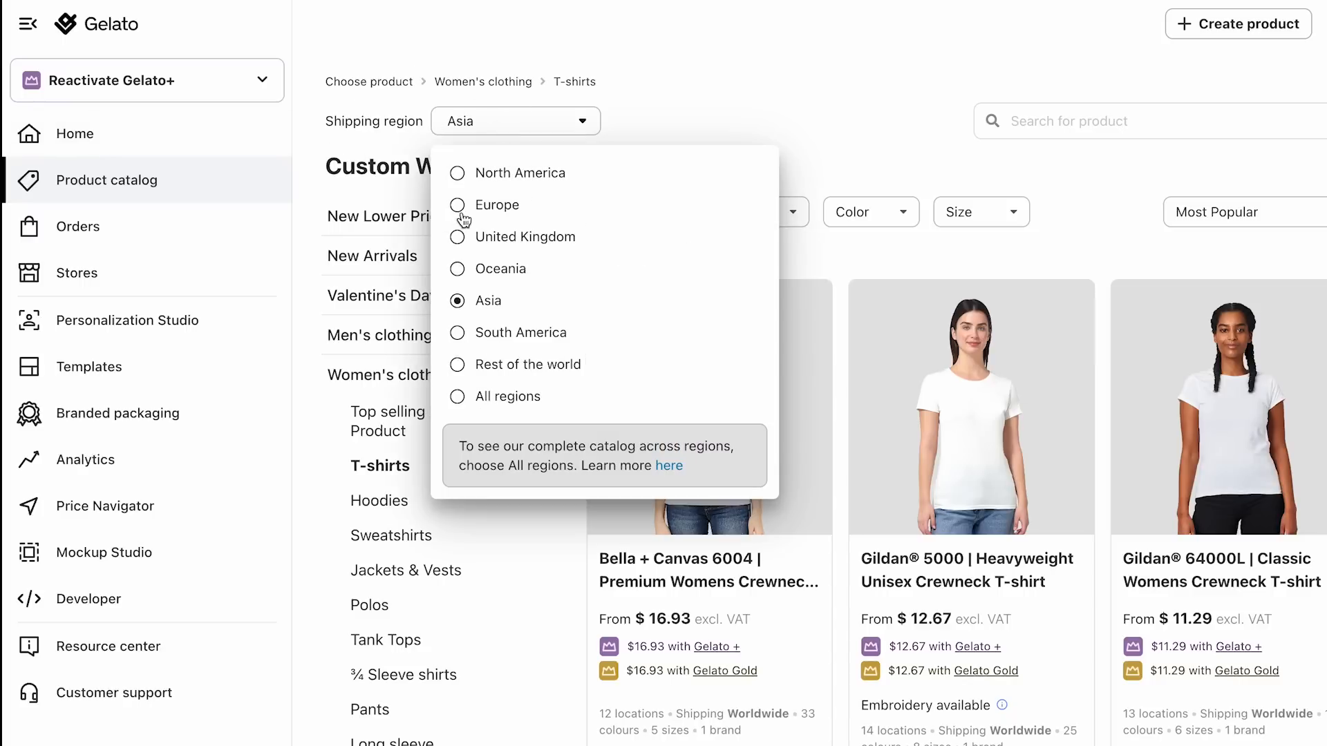
left_click(459, 174)
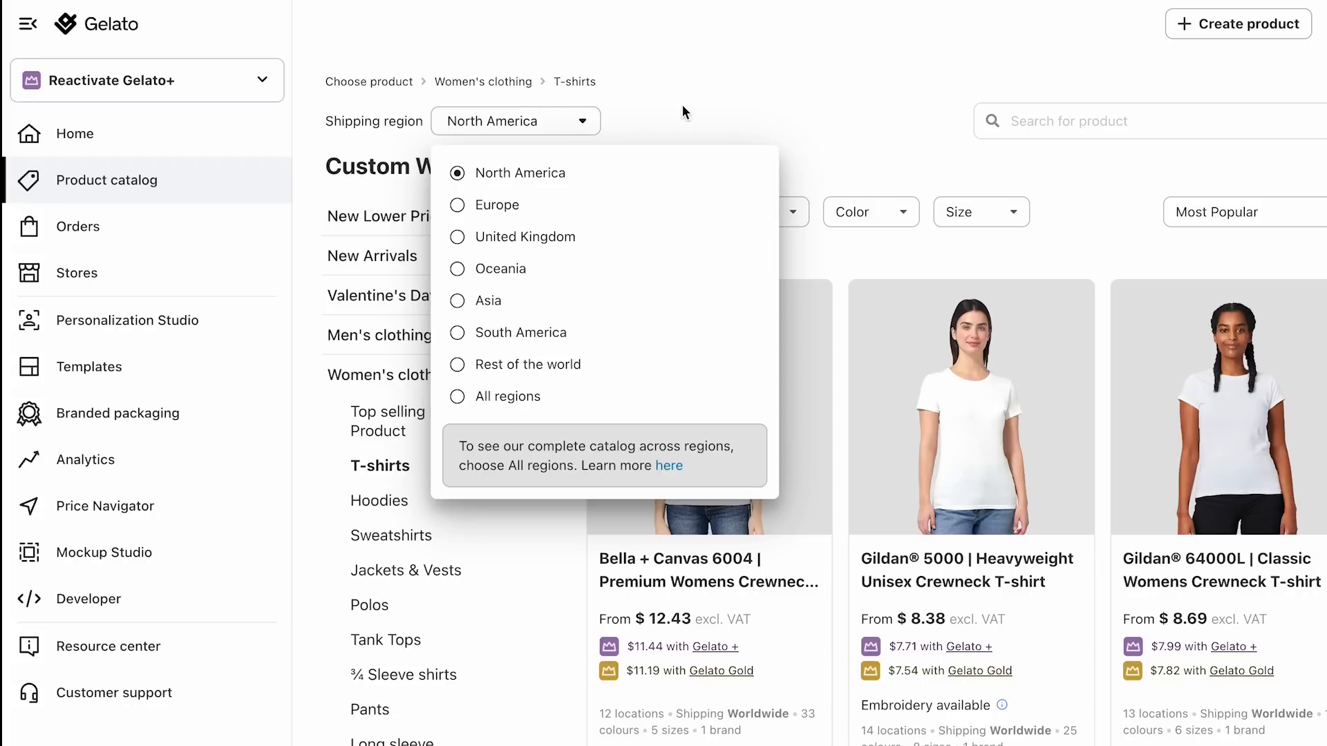
scroll(682, 111, "down", 3)
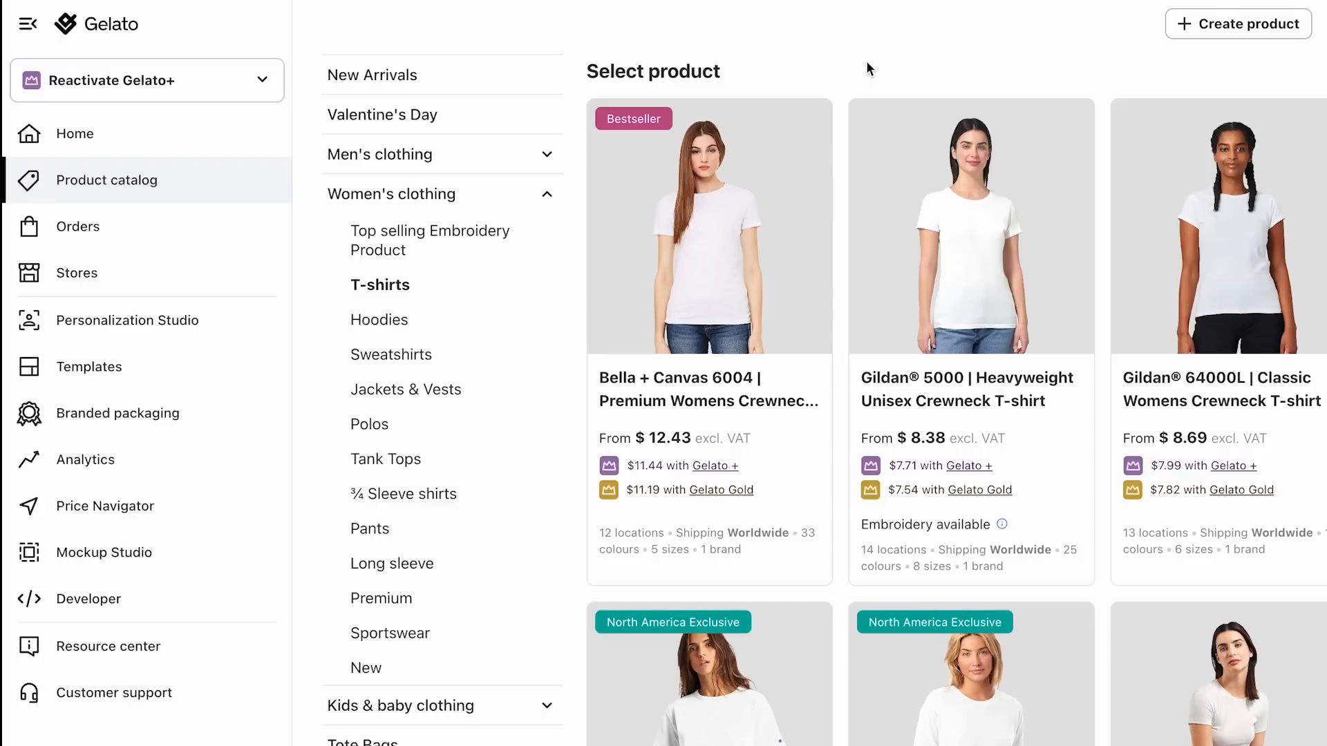
Step: Compare the women's T-shirts by price, sizes and colours, and open the Gildan 5000 Heavyweight Unisex Crewneck T-shirt
mouse_move(698, 239)
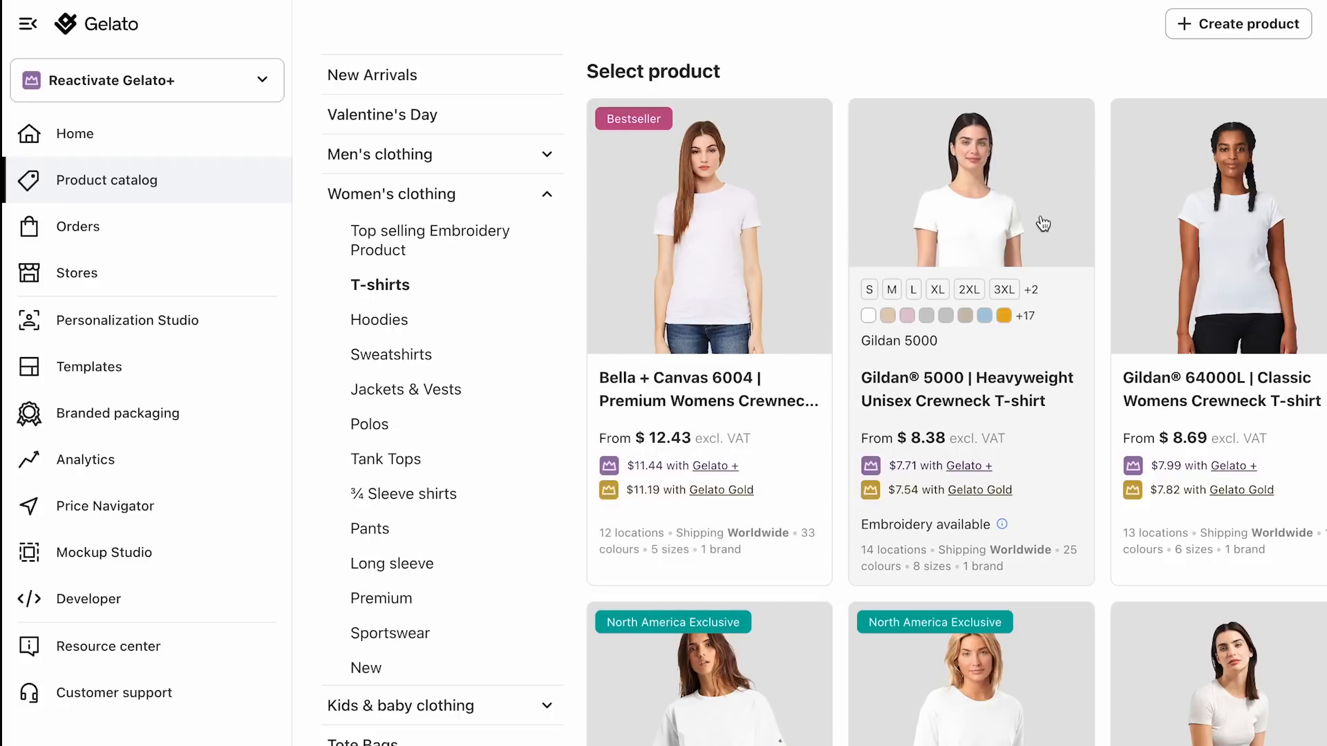
scroll(1045, 223, "down", 1)
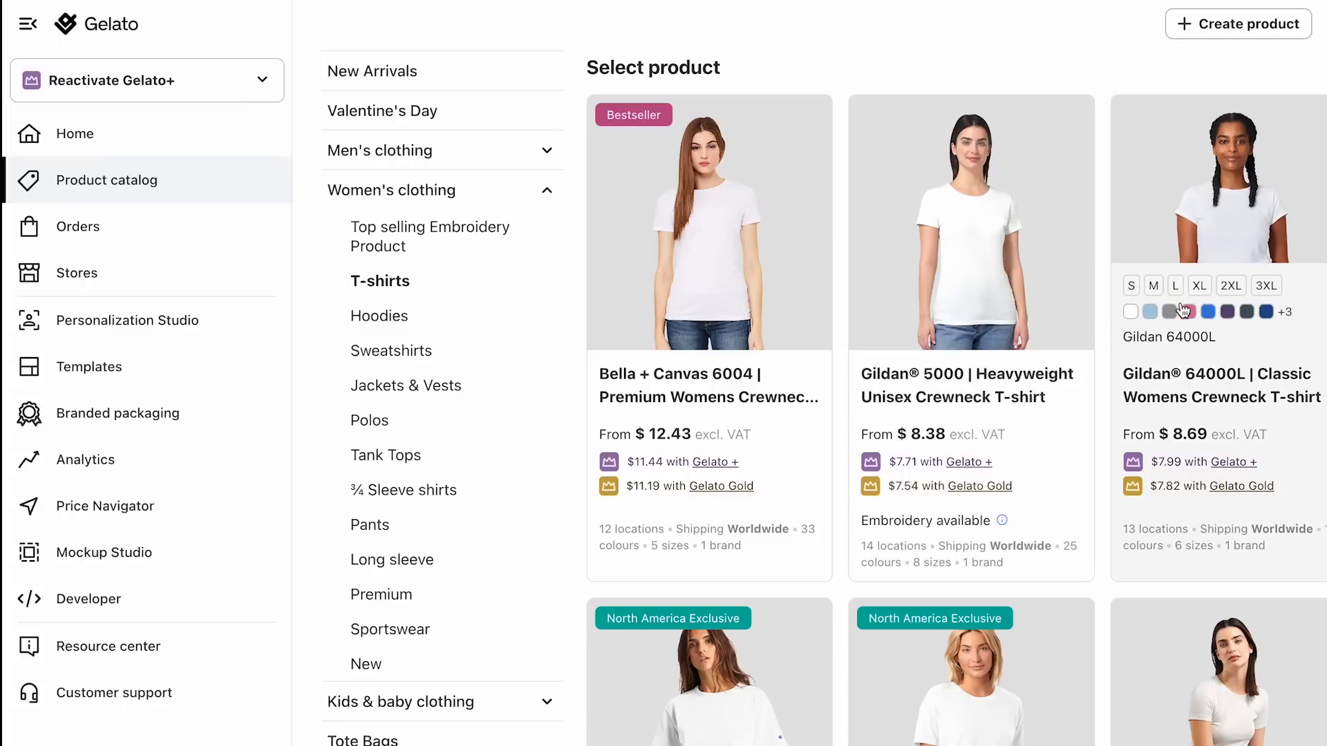
scroll(1189, 256, "down", 2)
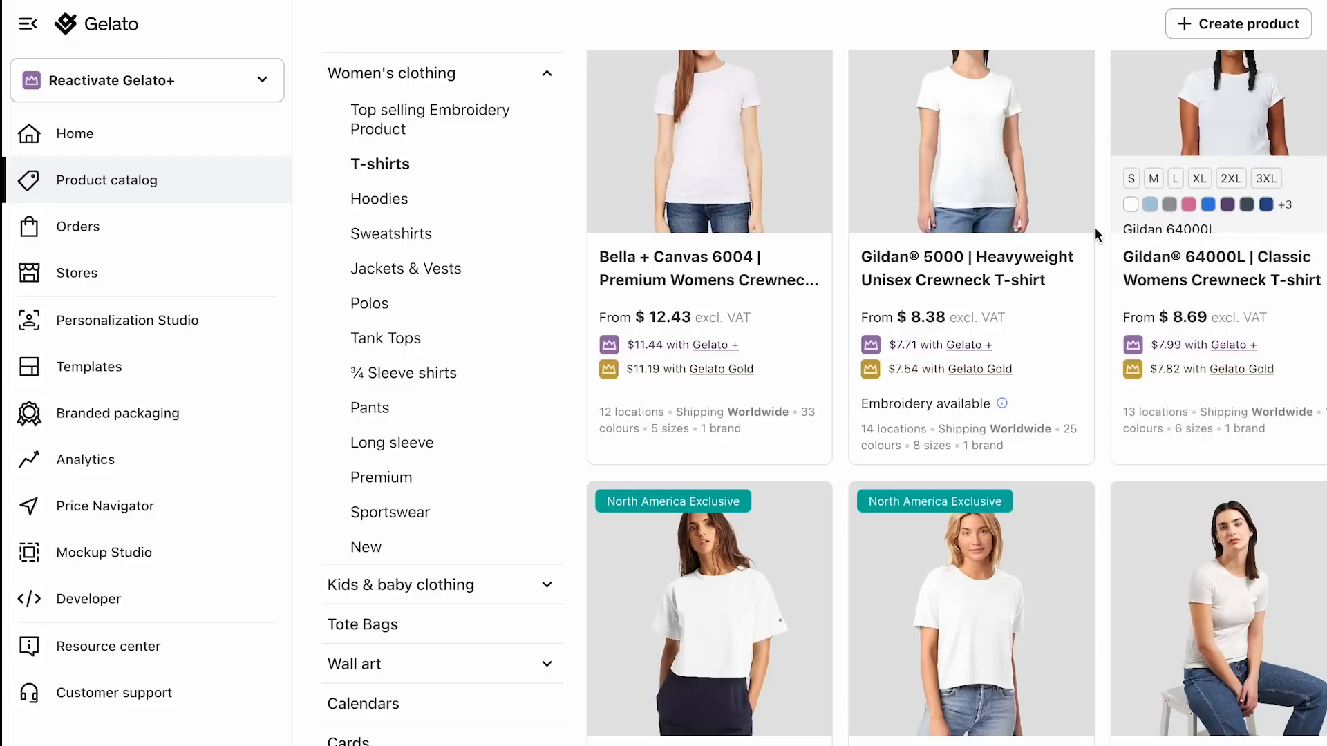
scroll(928, 317, "down", 5)
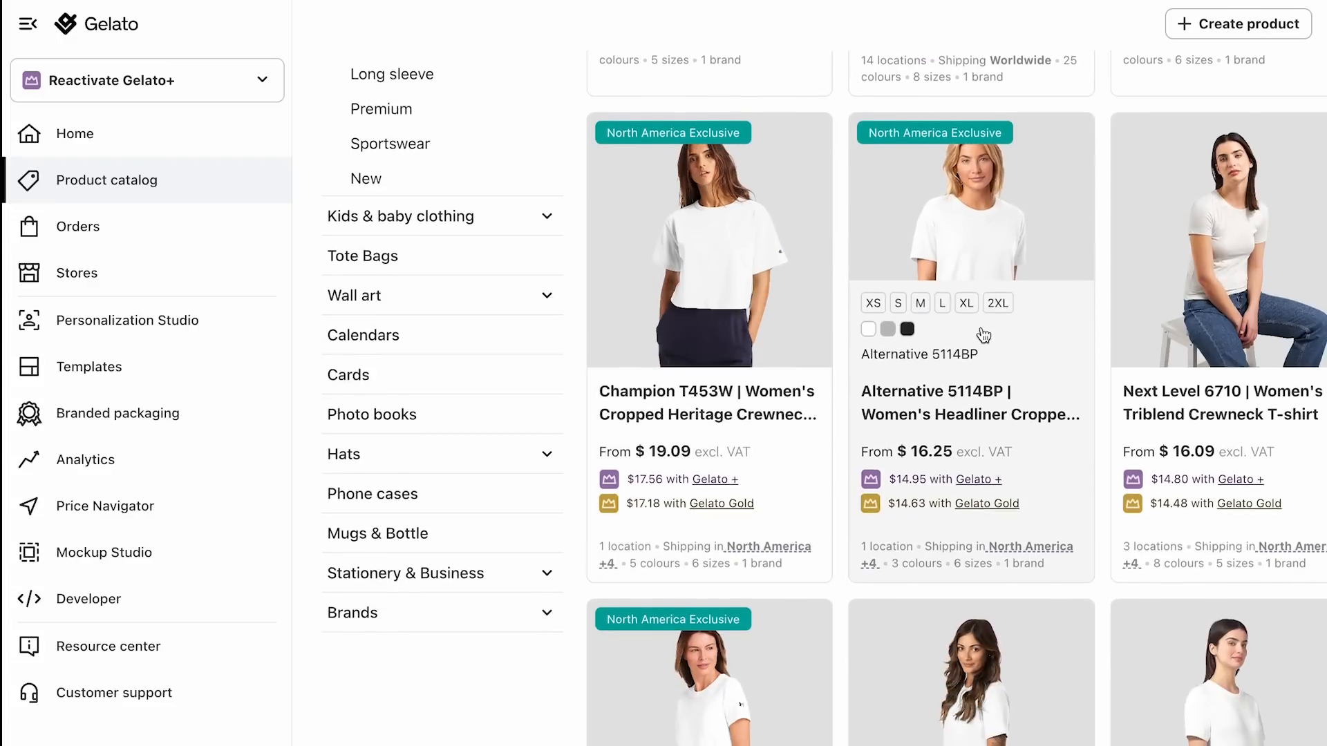
scroll(981, 332, "down", 4)
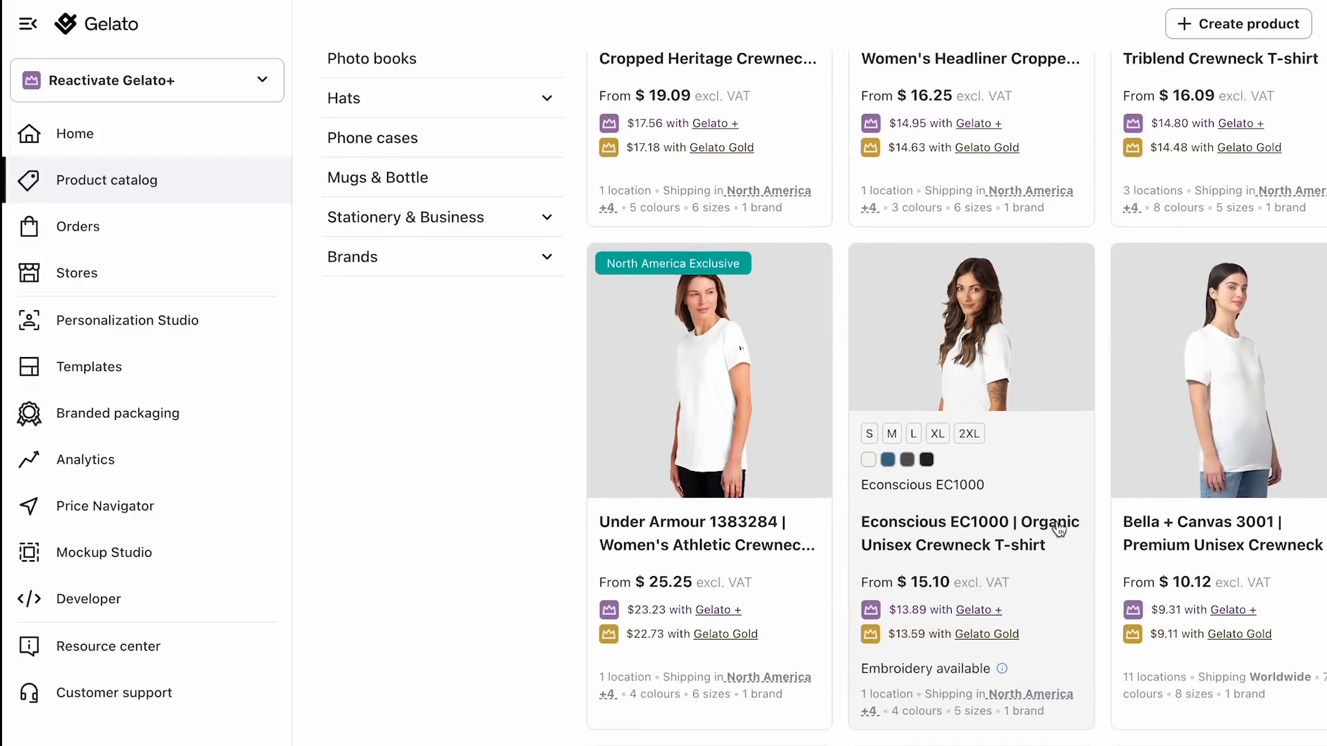
scroll(815, 553, "down", 2)
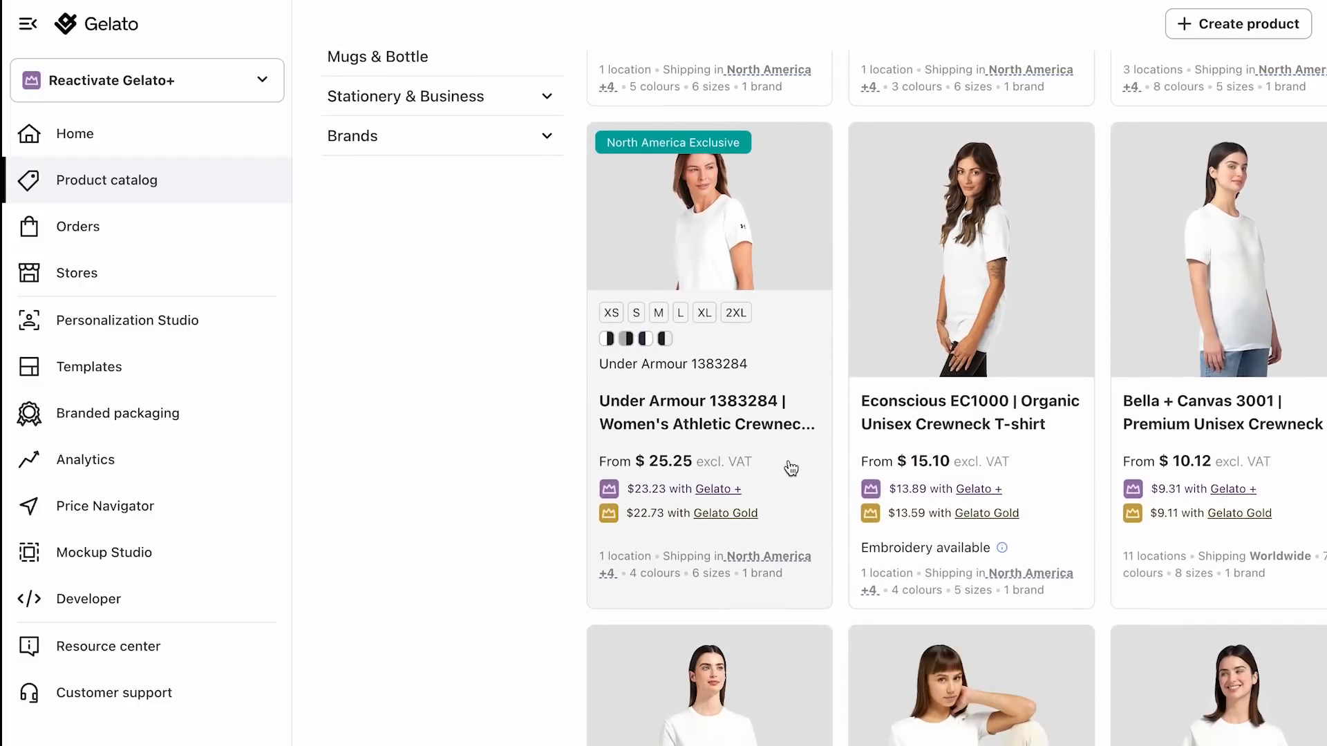
scroll(1190, 411, "down", 8)
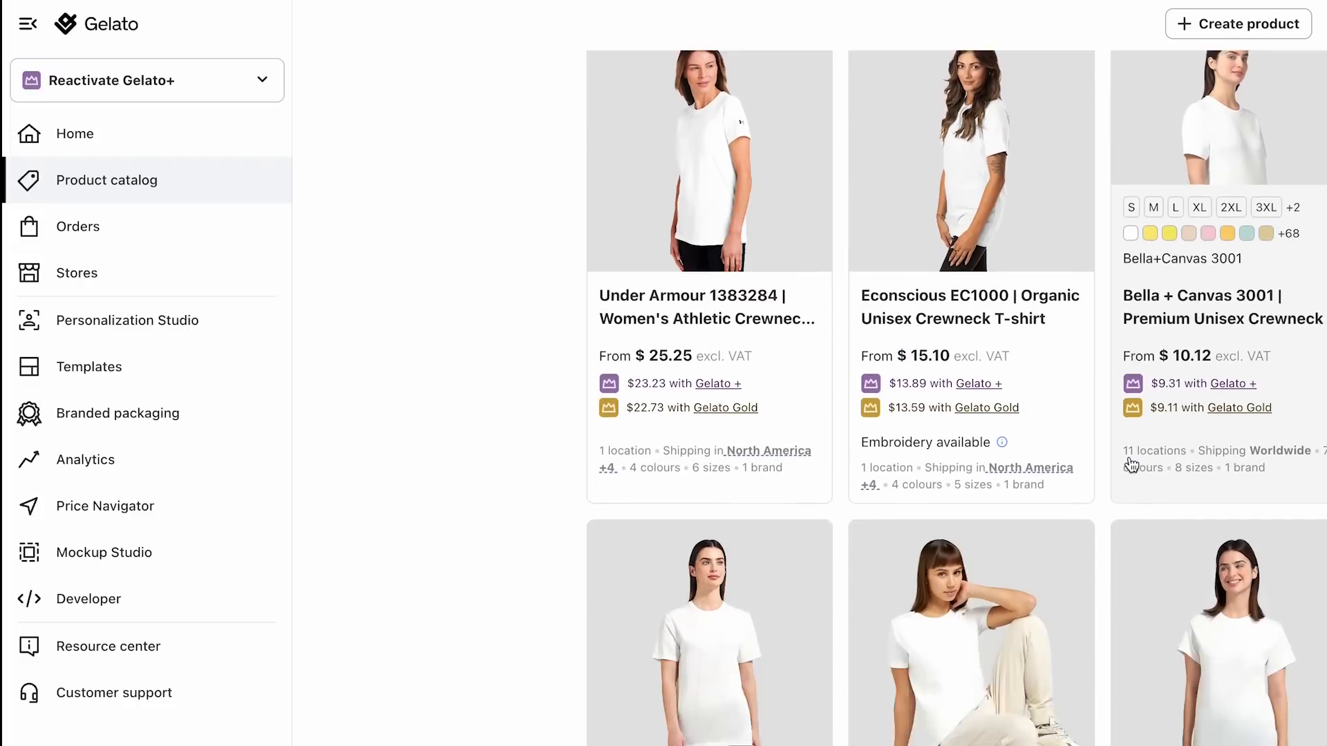
scroll(1037, 384, "down", 4)
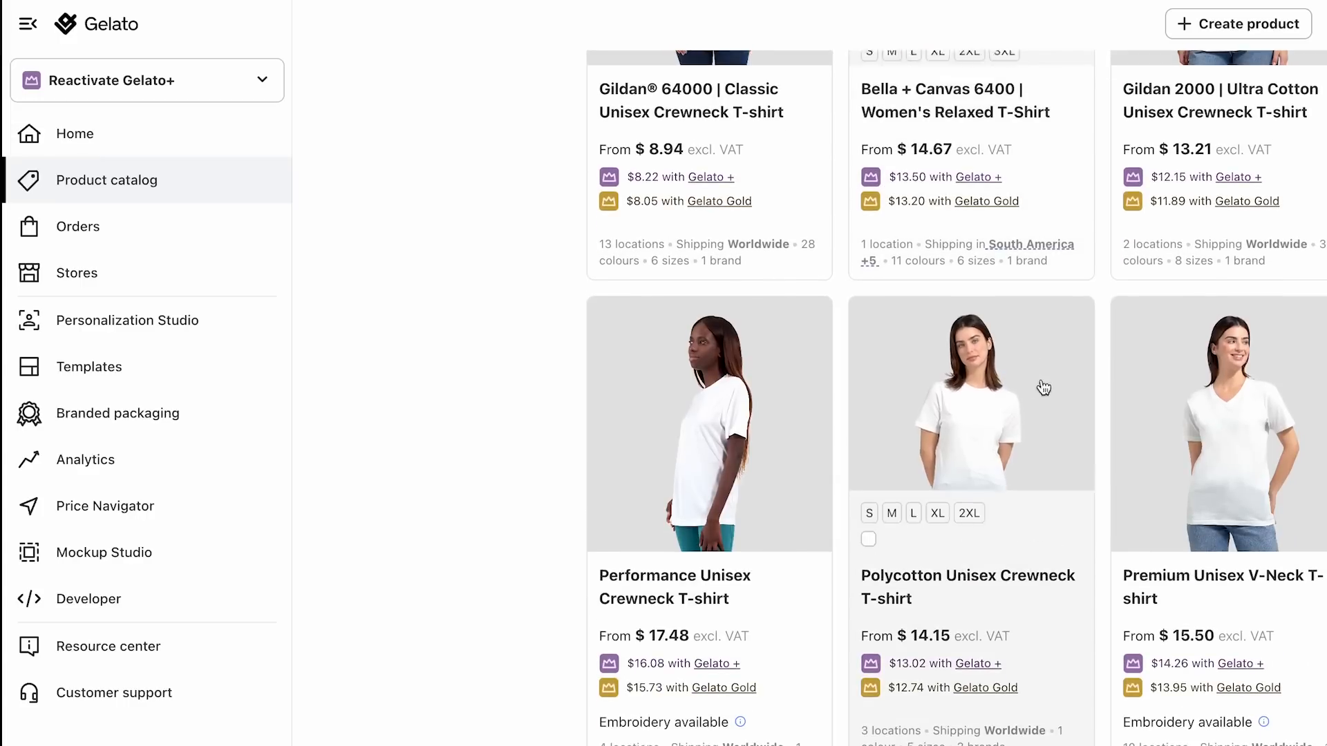
scroll(1120, 519, "down", 2)
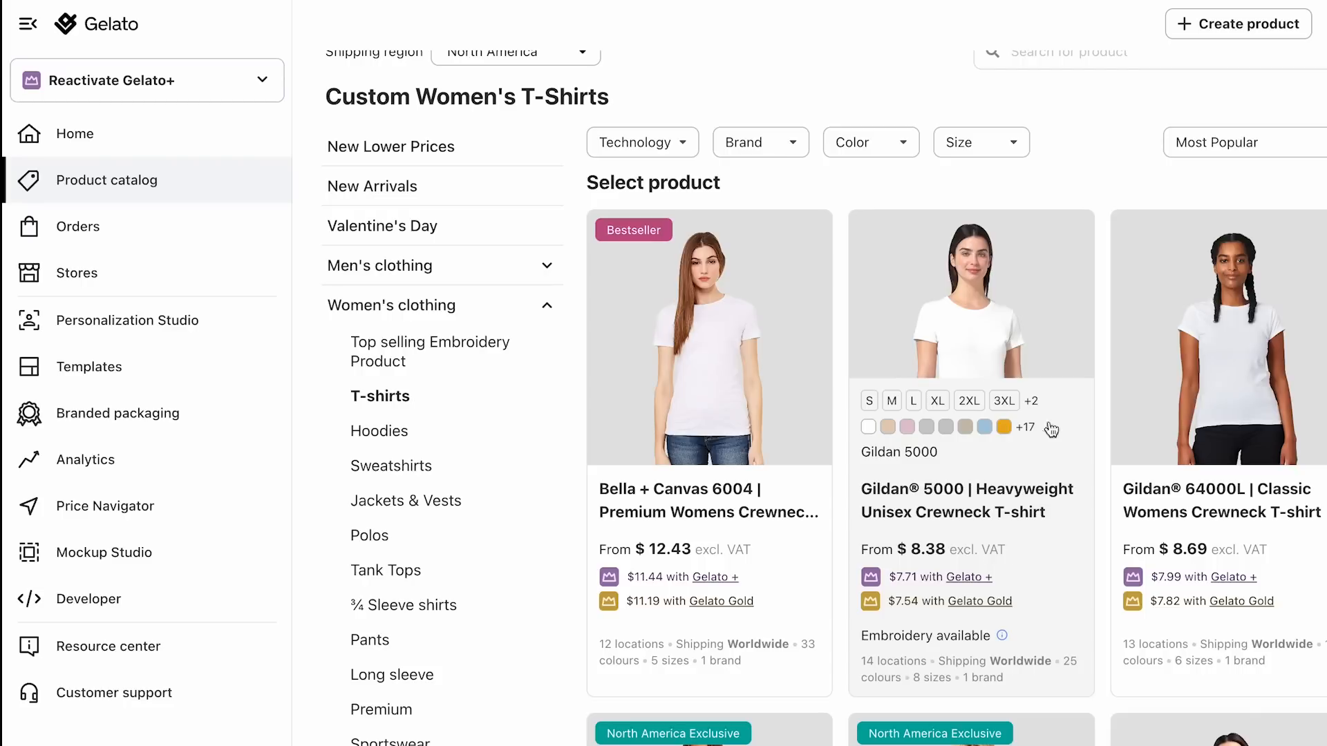
left_click(937, 499)
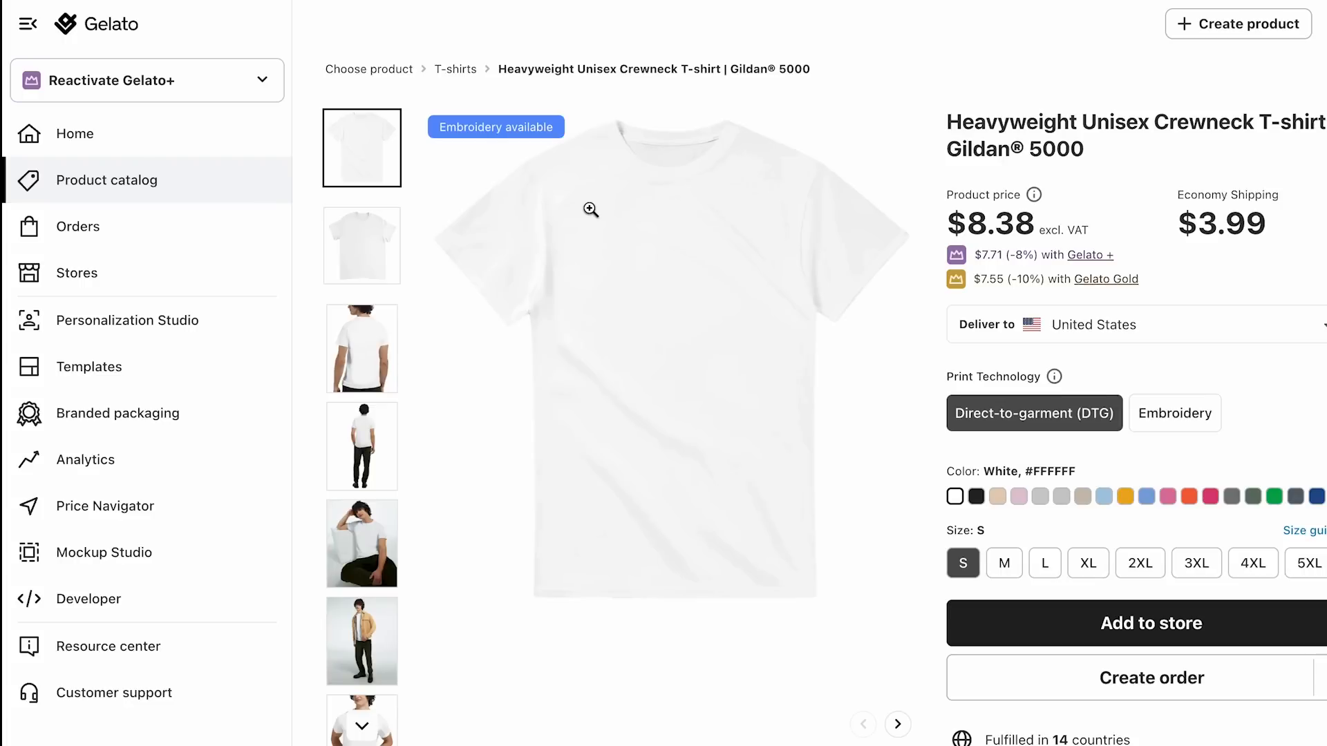
Step: Examine the Gildan 5000 T-shirt's product photos, including the flat, front, back and styled model views
left_click(387, 224)
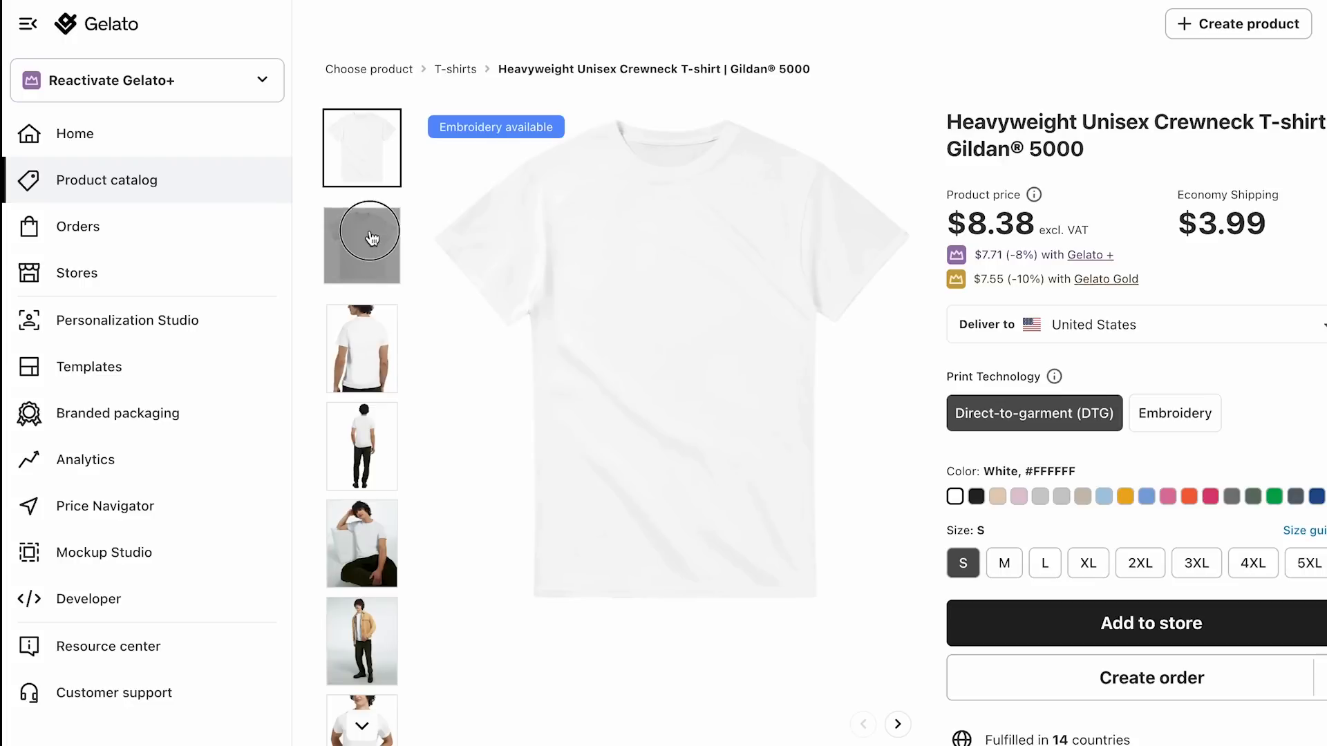
left_click(361, 148)
left_click(373, 243)
left_click(373, 359)
left_click(374, 464)
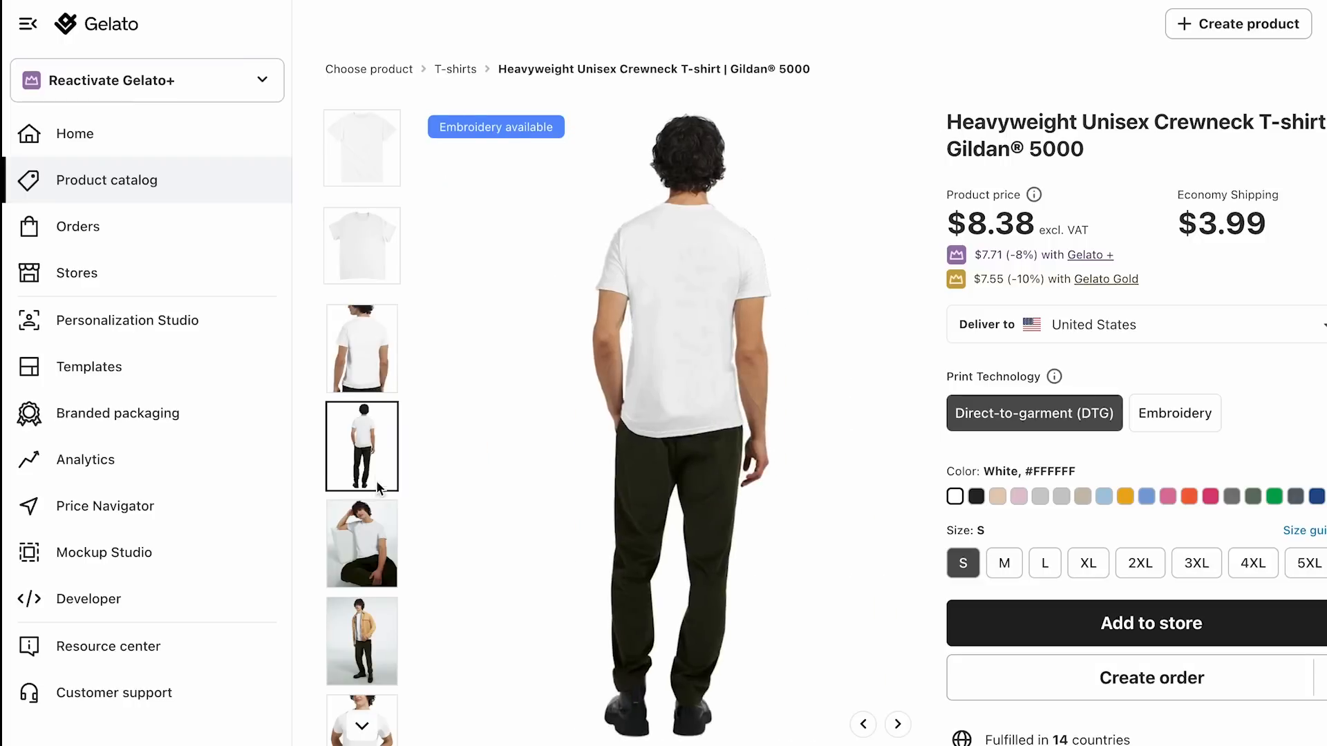
left_click(370, 527)
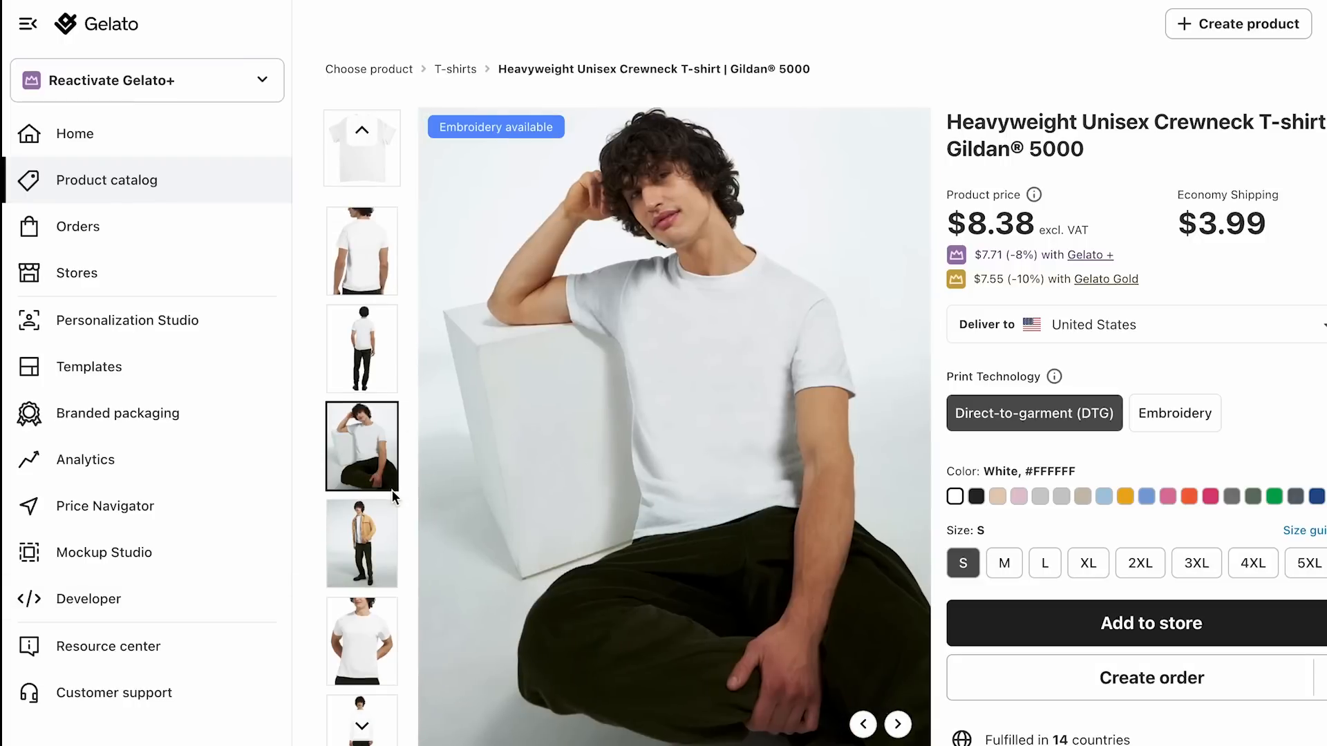
left_click(375, 538)
scroll(424, 424, "down", 2)
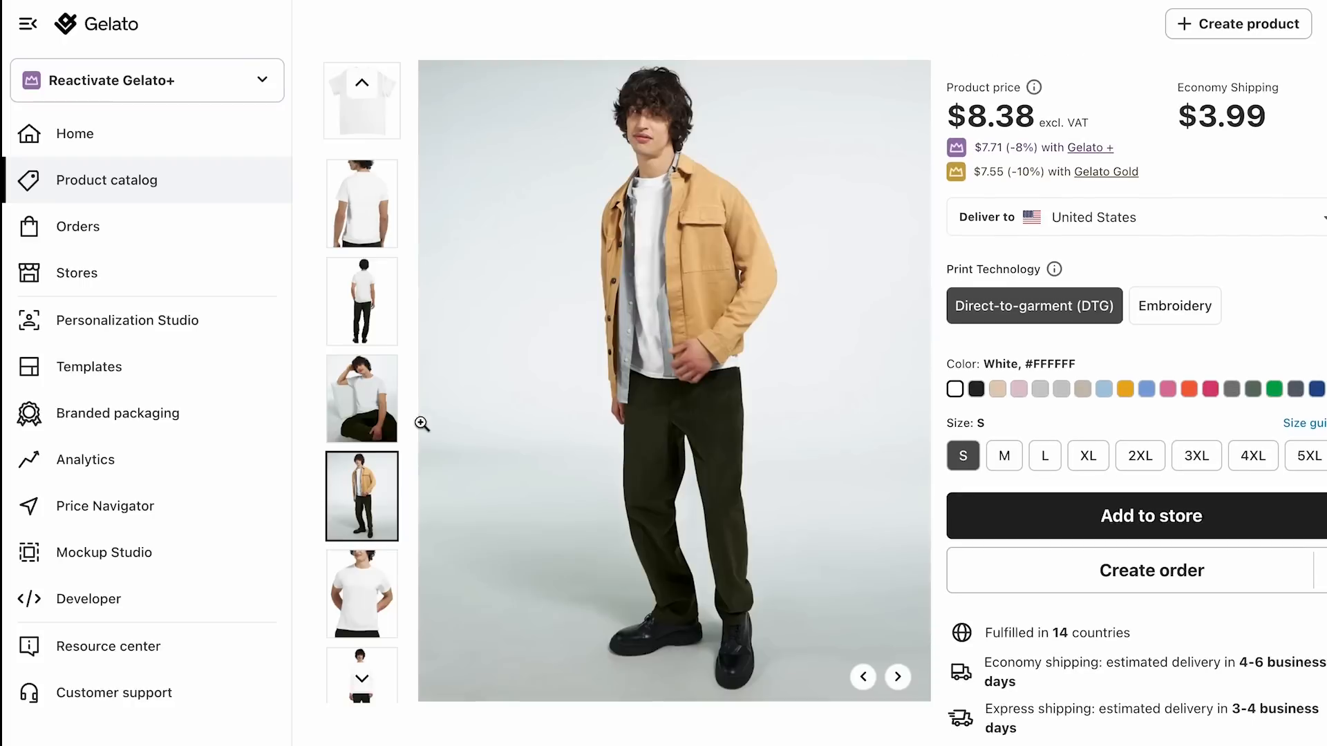
left_click(358, 594)
left_click(366, 573)
left_click(373, 560)
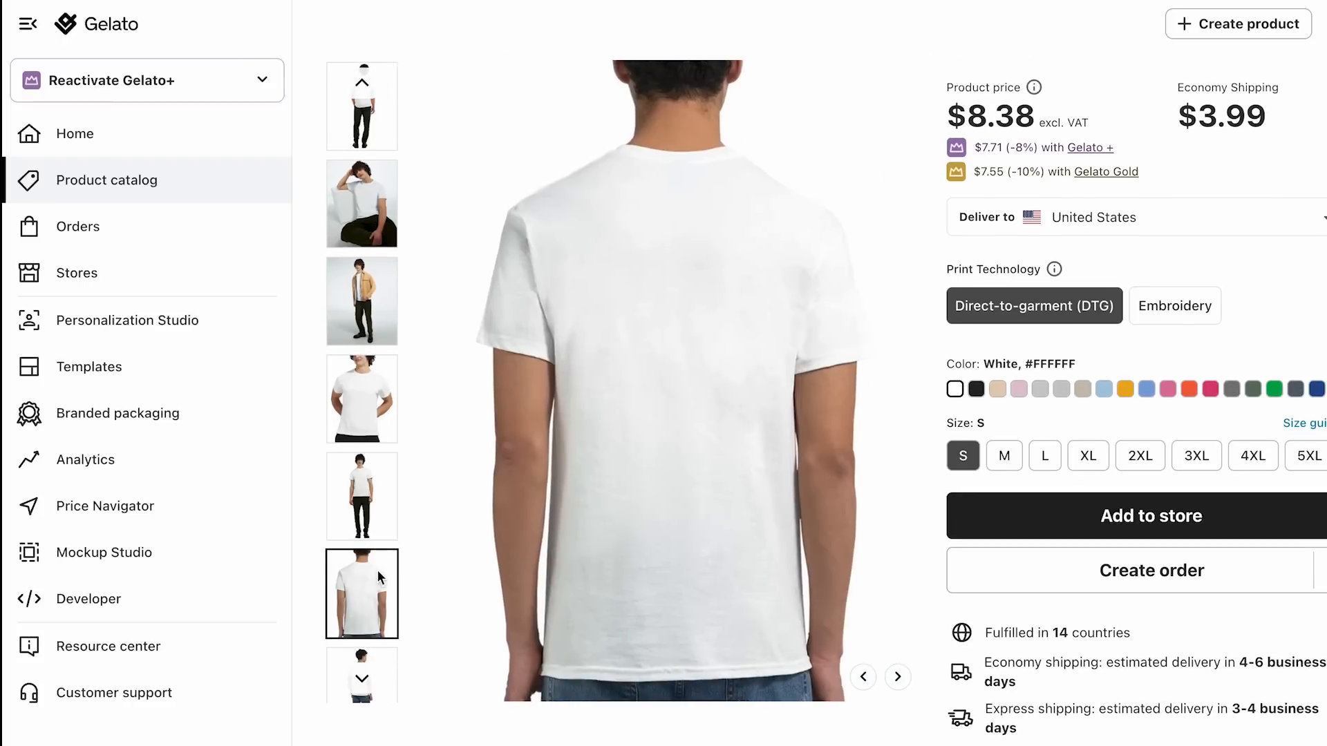
scroll(691, 311, "up", 2)
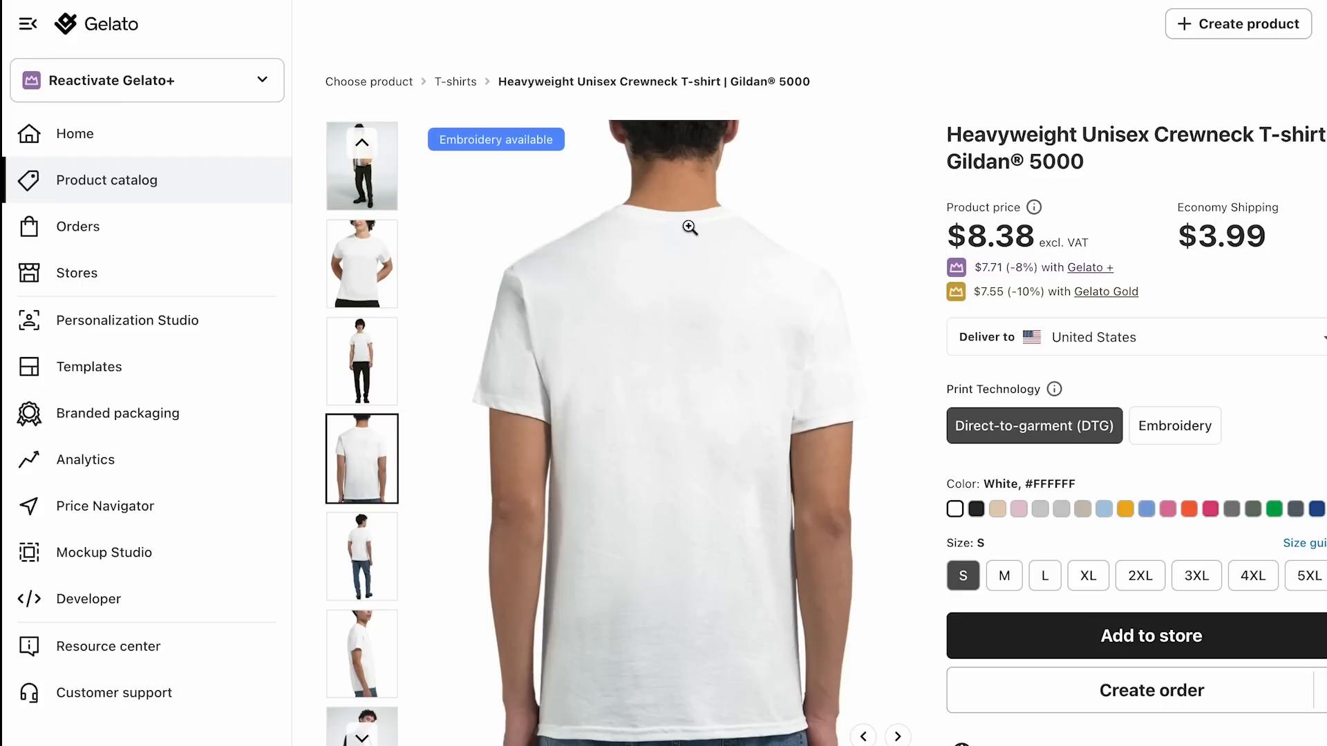
left_click(376, 356)
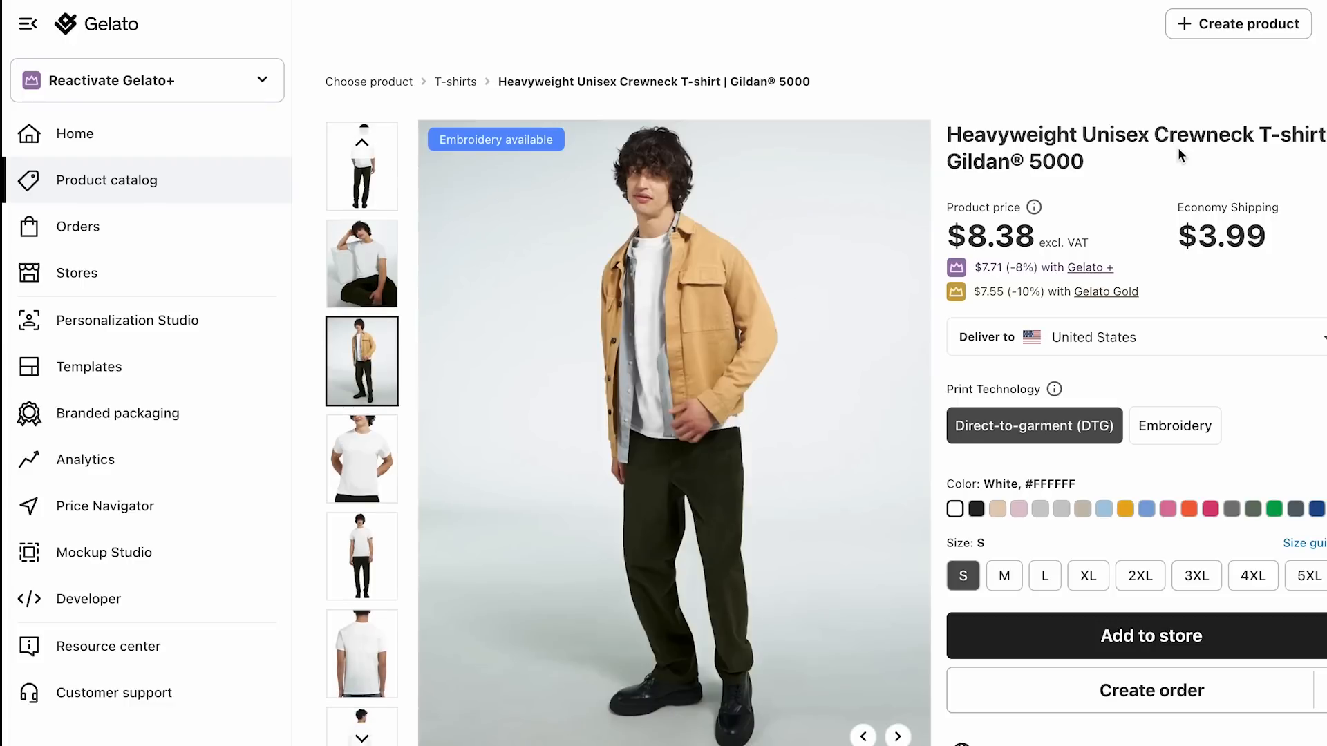
Step: Review the Gildan 5000 T-shirt's price, shipping, print technology and size options, and select the Light Pink color
scroll(1164, 310, "down", 1)
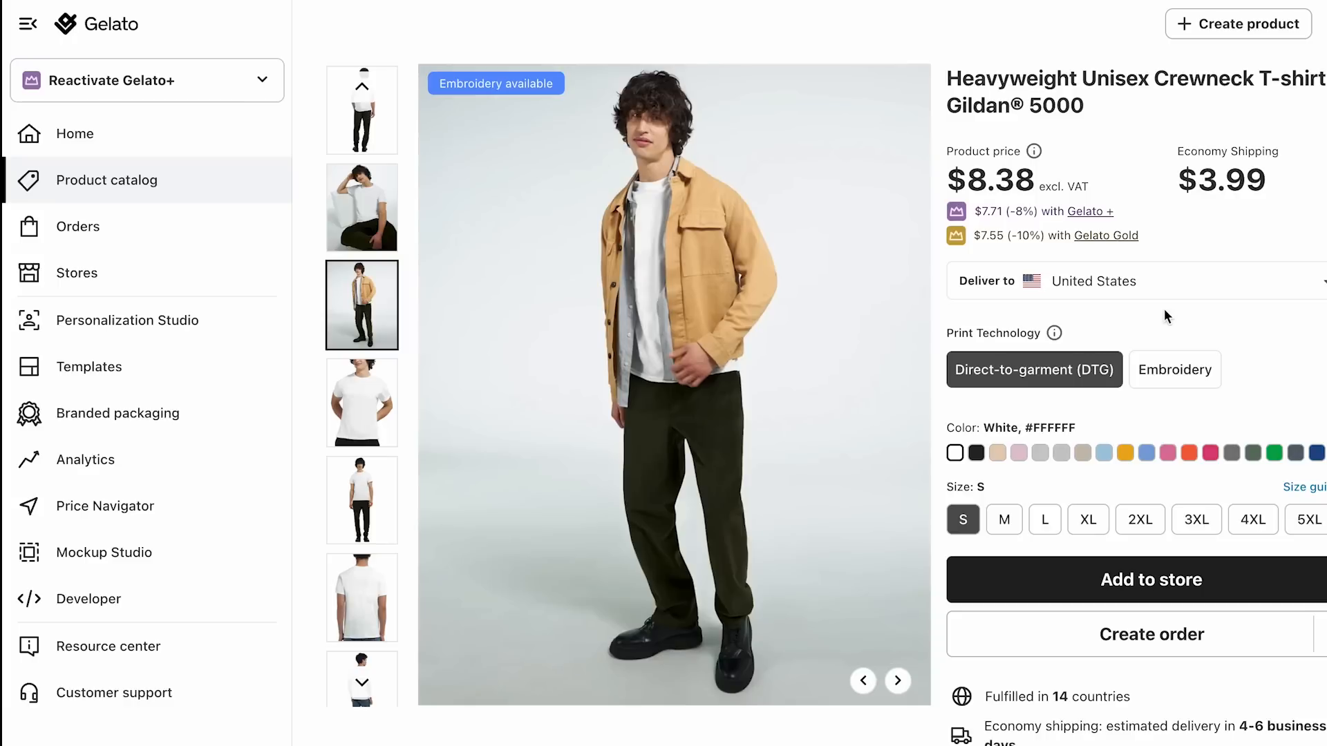
scroll(1164, 308, "up", 1)
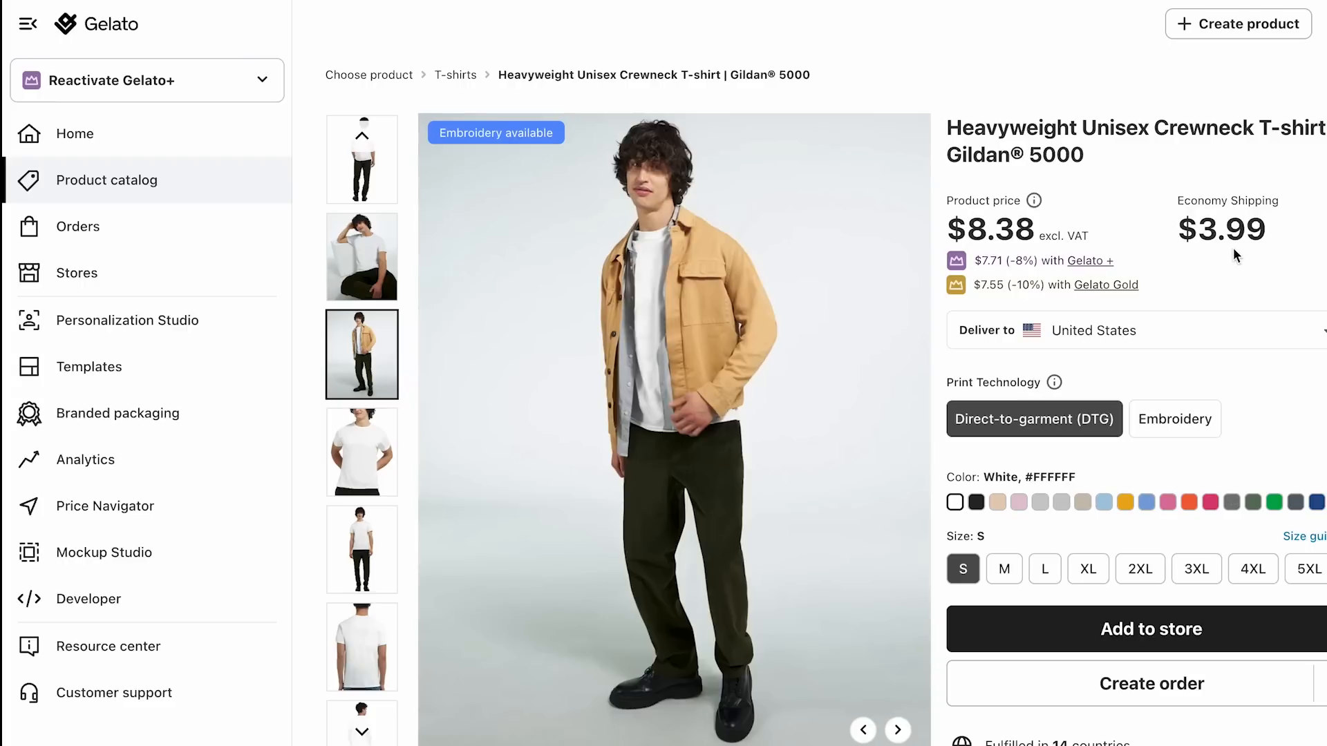
scroll(1147, 242, "down", 2)
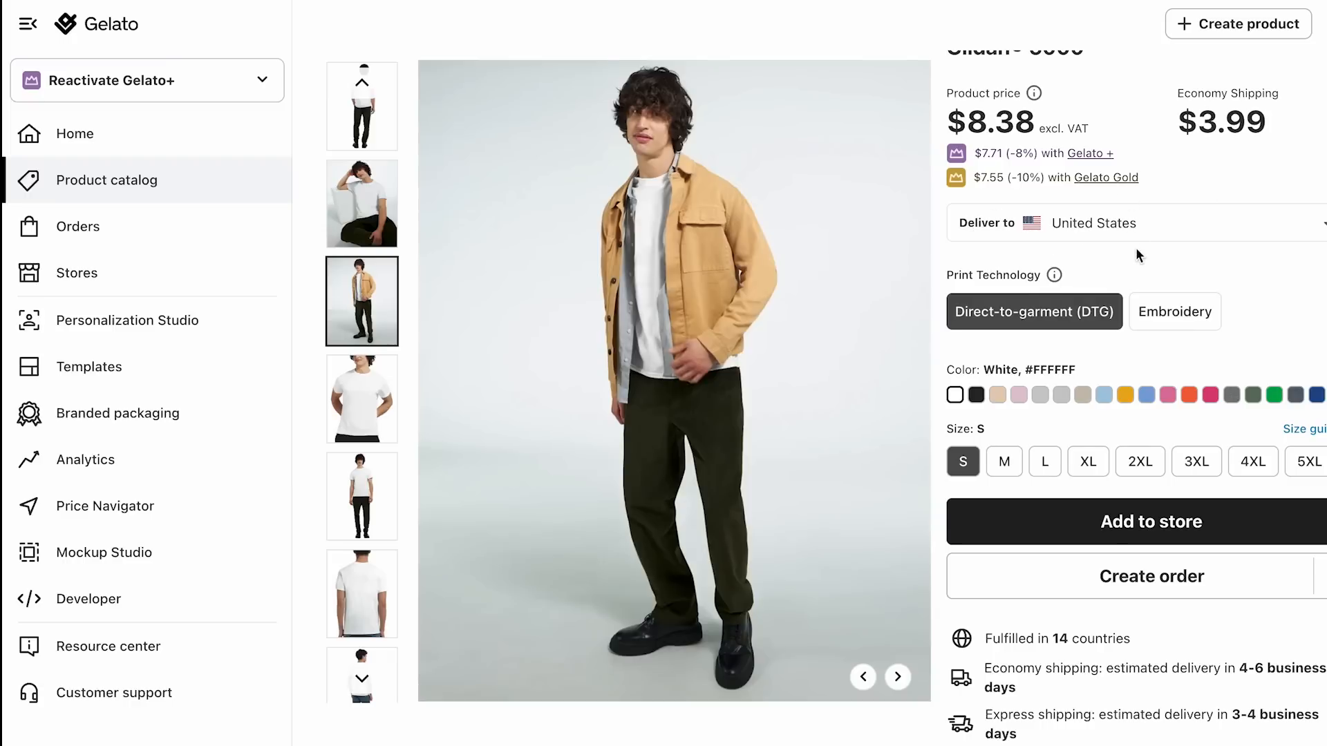
scroll(1135, 248, "down", 2)
scroll(1056, 449, "up", 3)
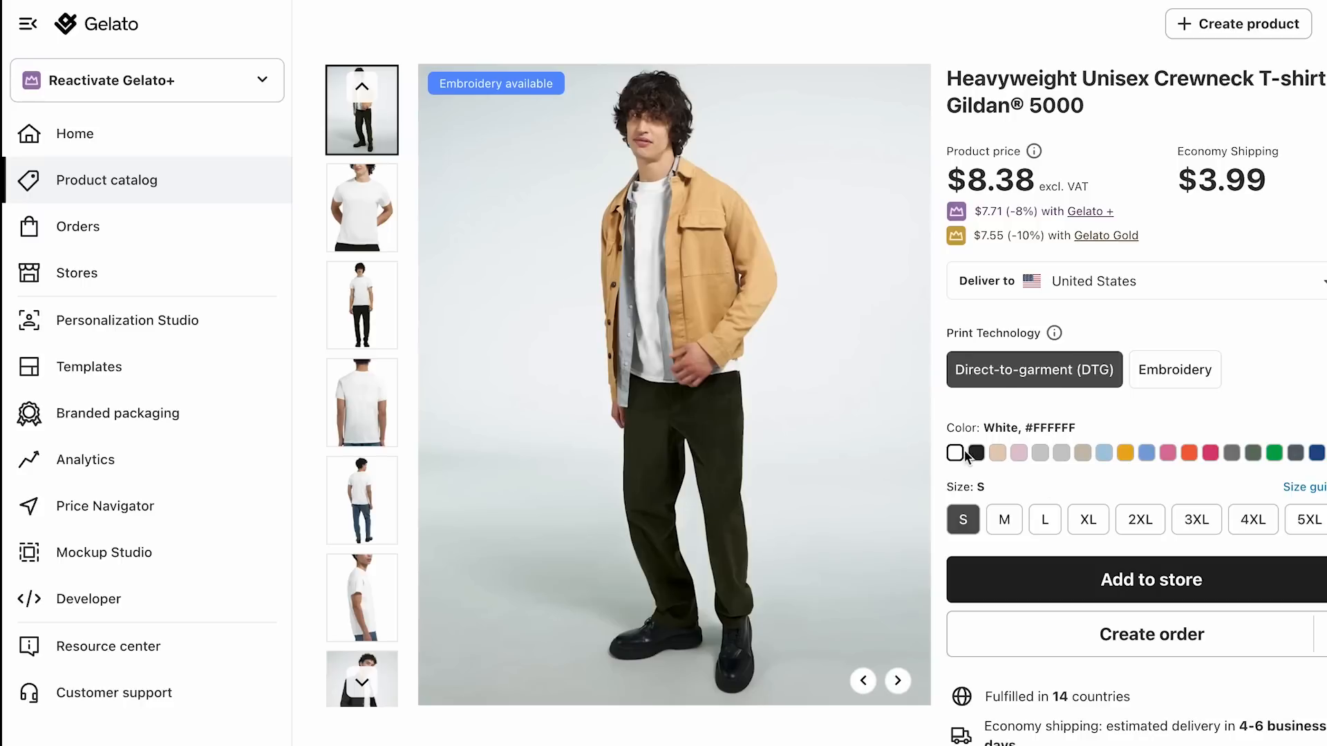
left_click(1019, 456)
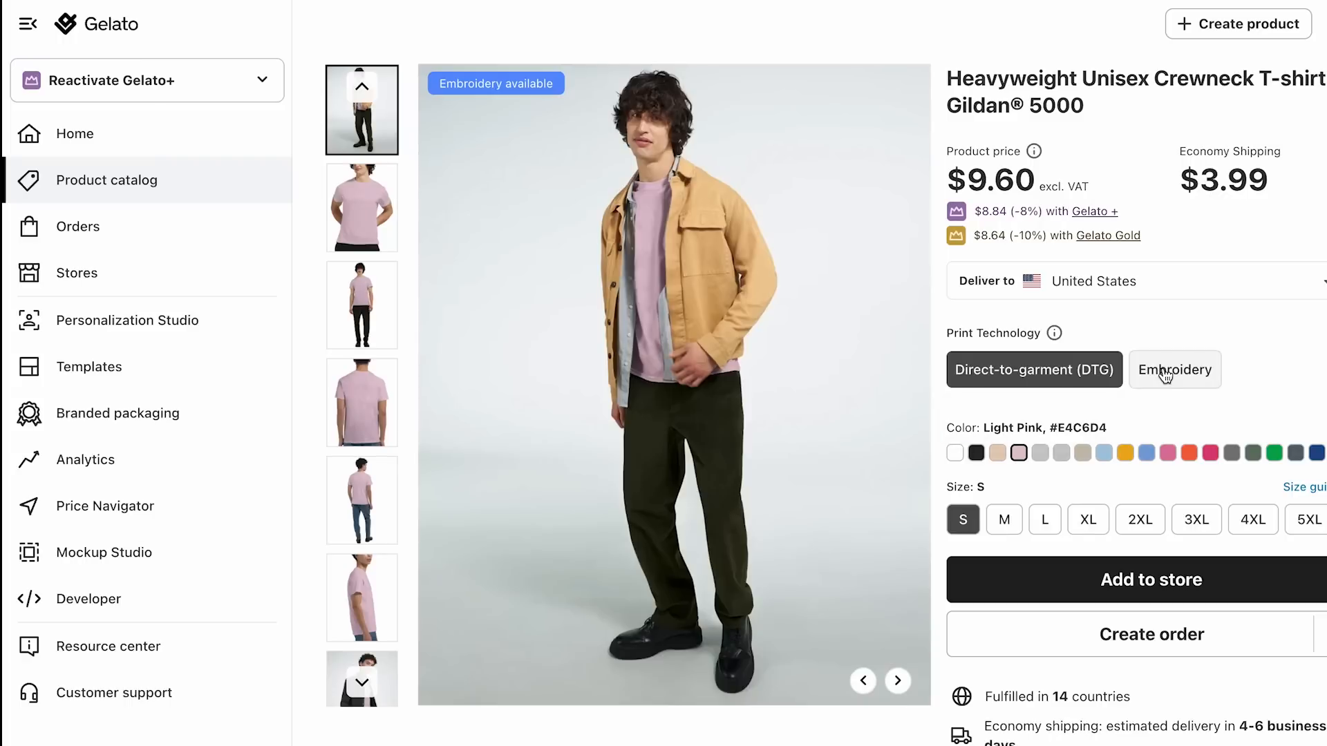
scroll(877, 294, "up", 1)
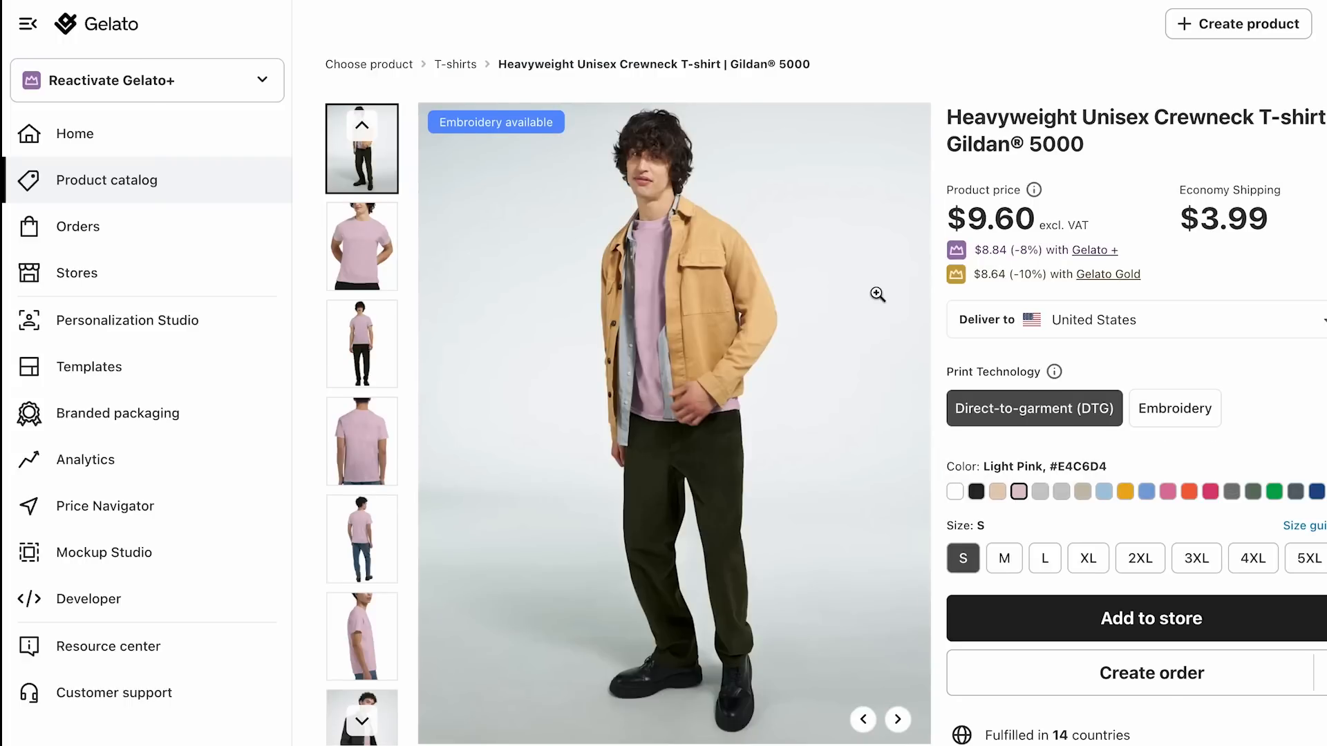
scroll(1022, 342, "down", 2)
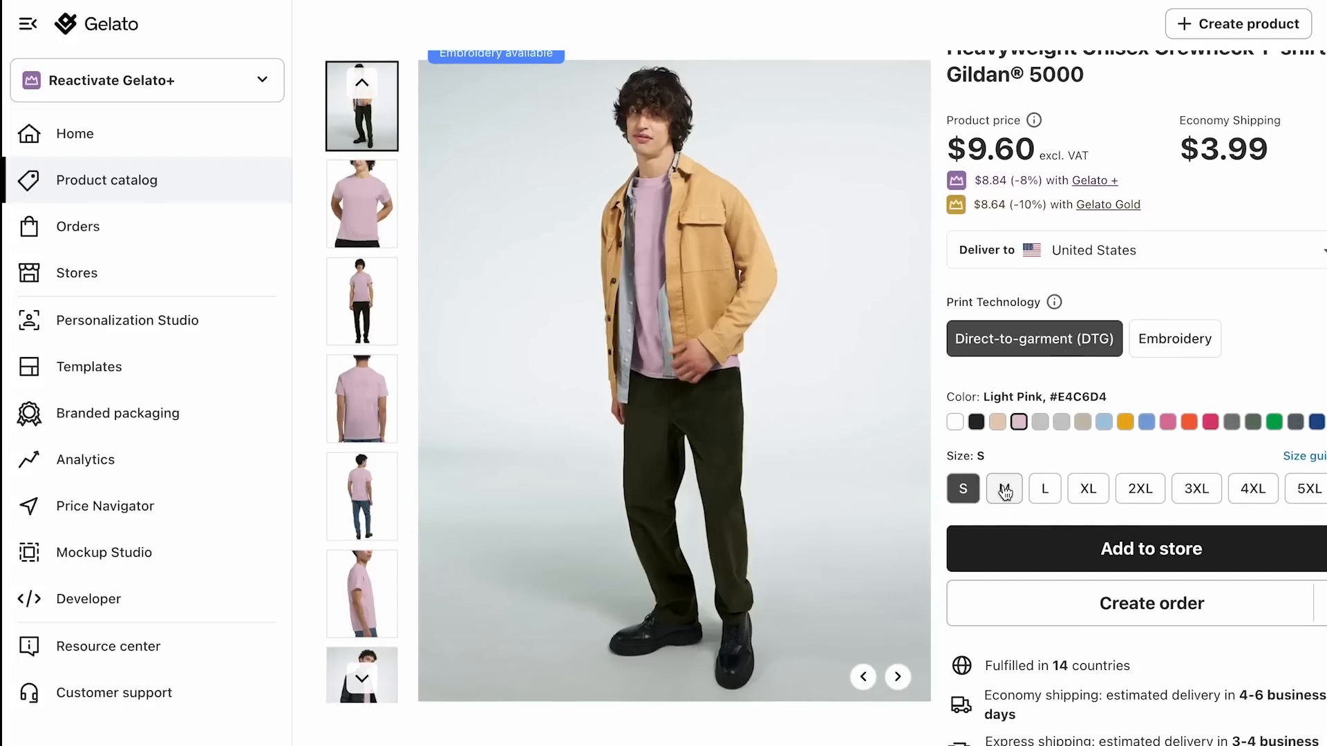
Step: Choose size M for the Light Pink Gildan 5000 T-shirt and start adding the product to a store
left_click(1005, 490)
left_click(1045, 489)
left_click(1006, 492)
scroll(1036, 518, "down", 1)
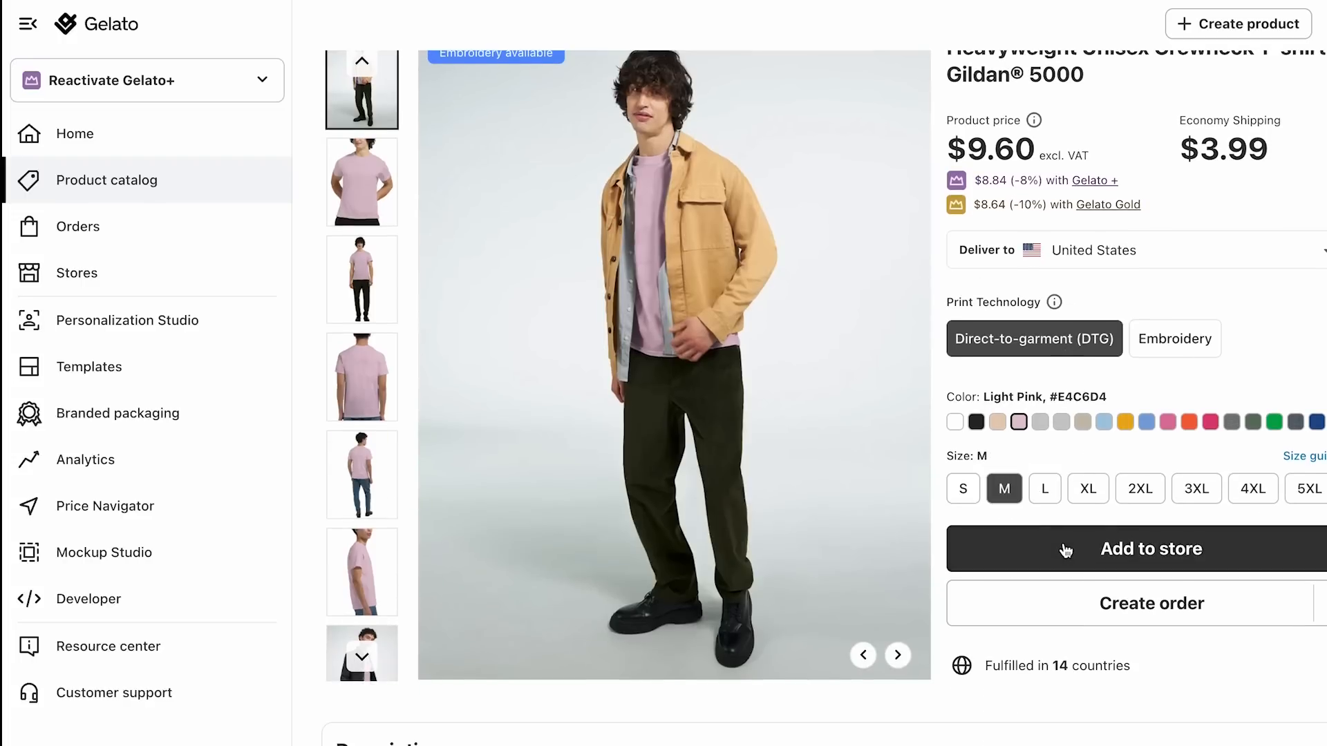
scroll(1065, 551, "down", 1)
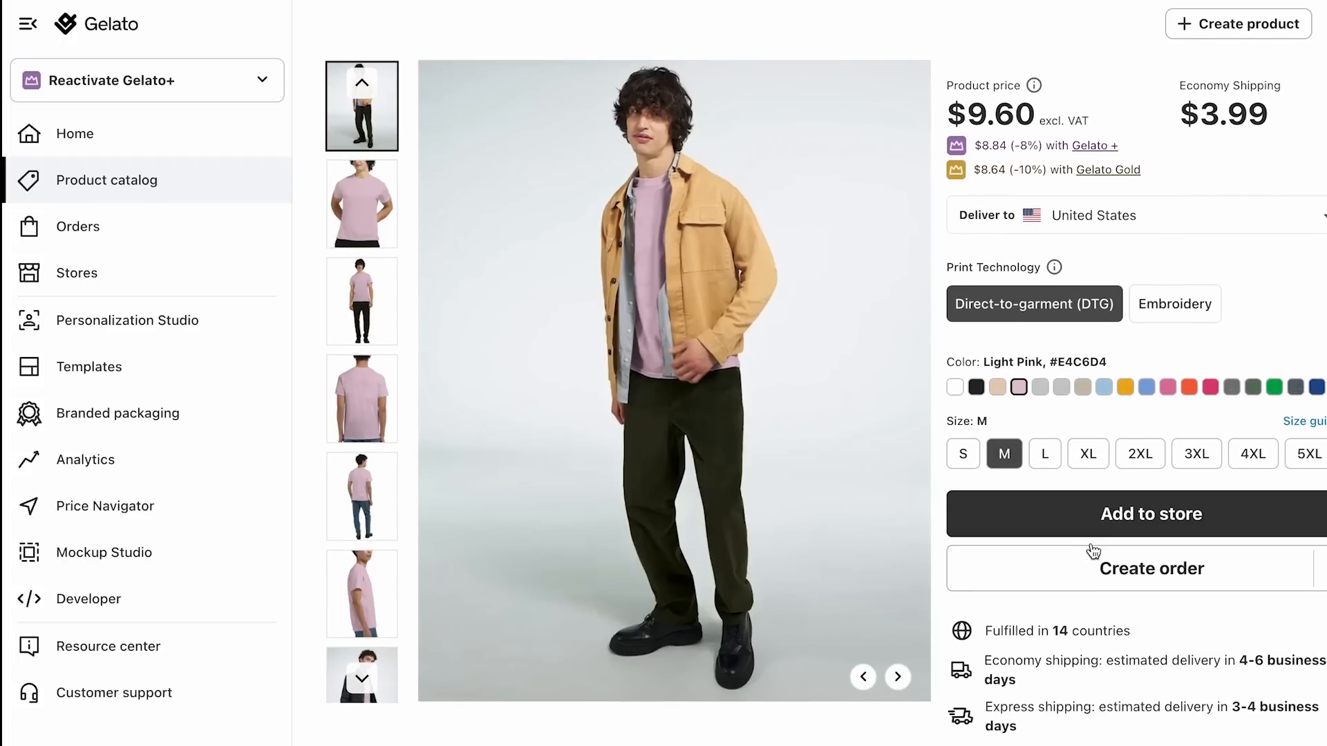
left_click(1131, 524)
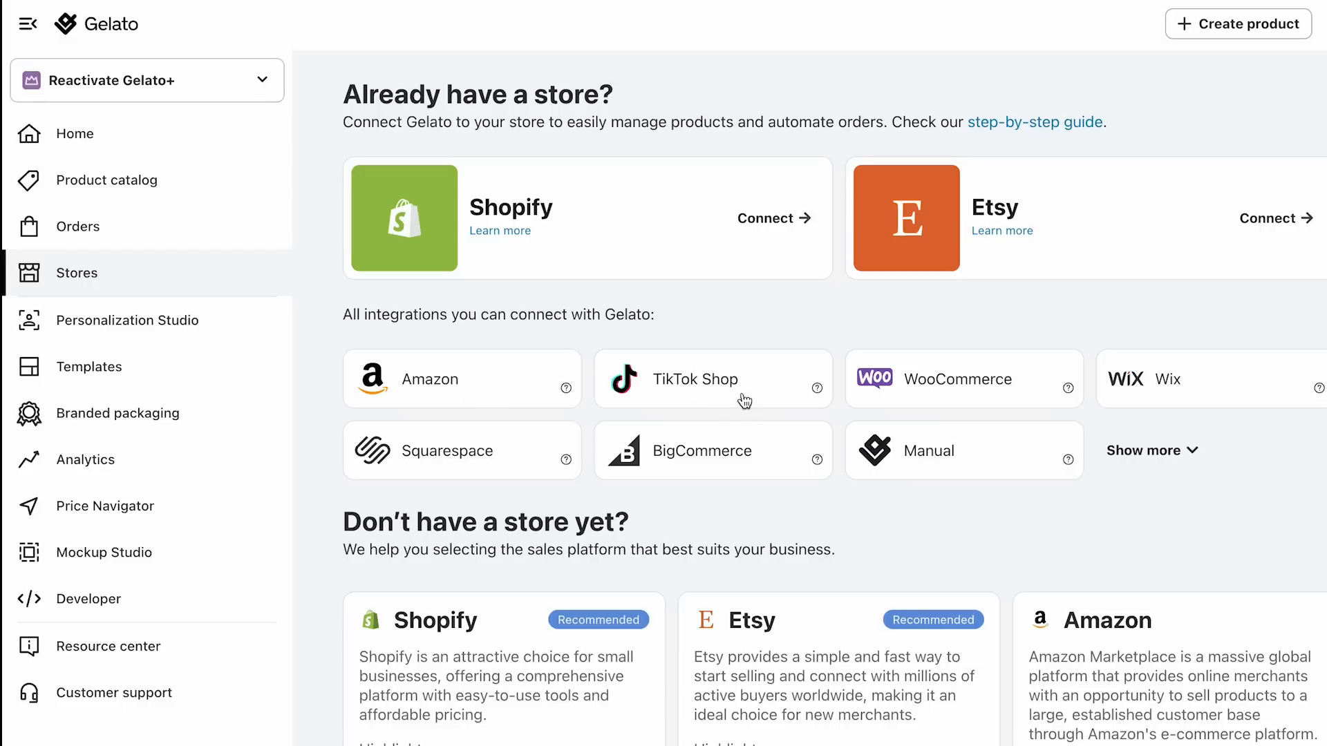
Step: Review the available store platforms and integrations, and choose to connect the Etsy store
scroll(899, 512, "down", 10)
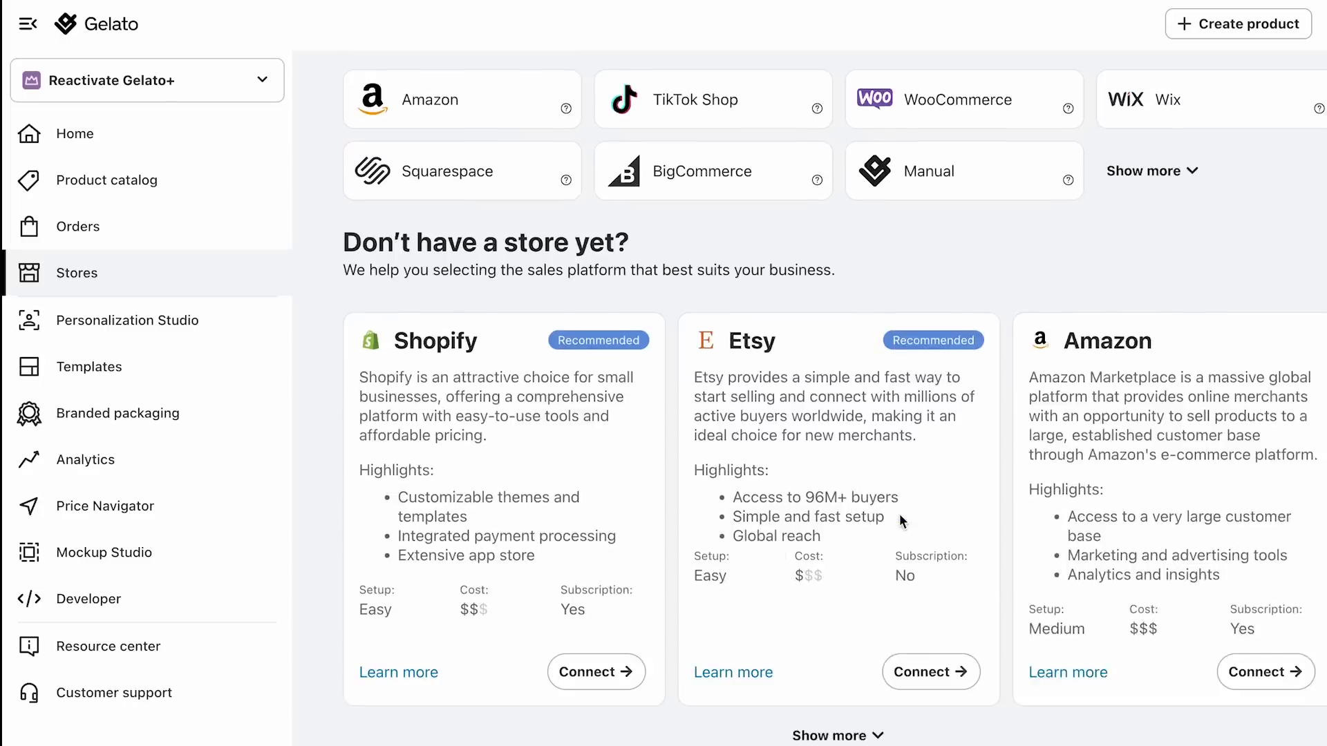
scroll(898, 513, "up", 10)
scroll(1138, 188, "down", 1)
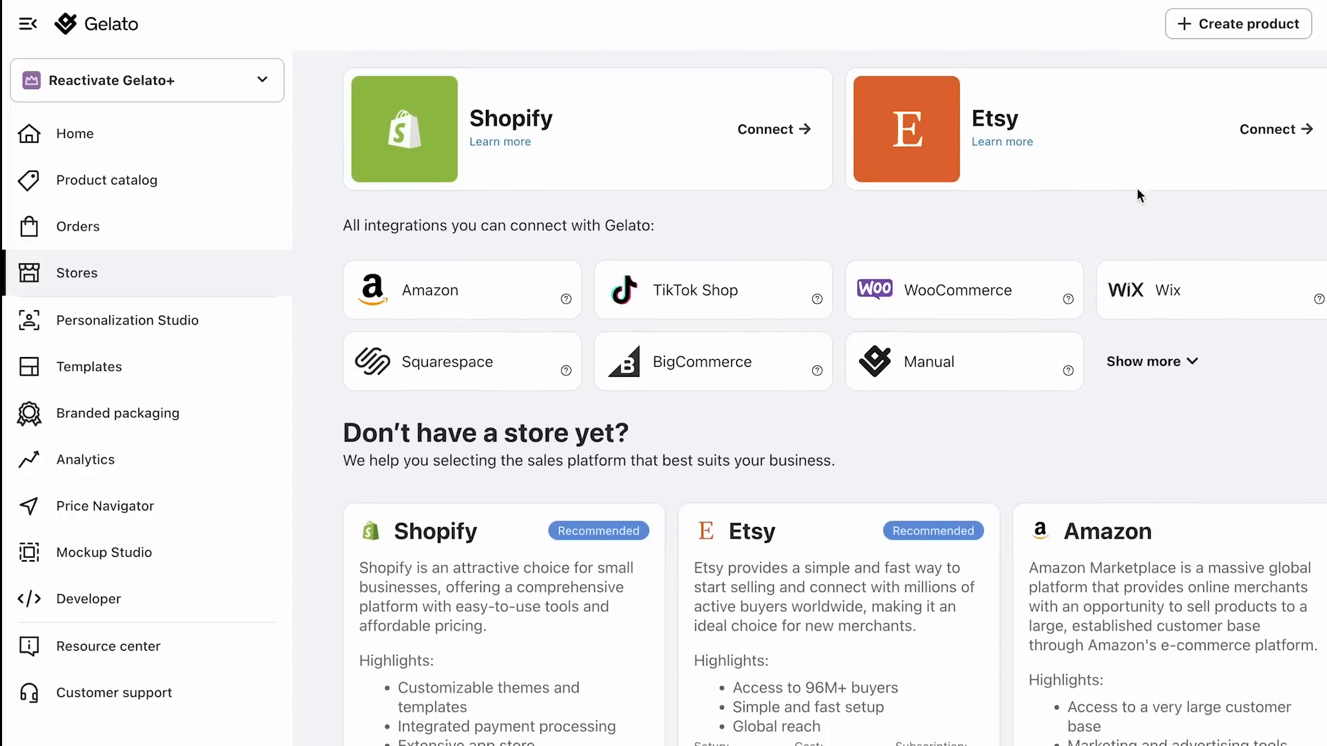
left_click(1229, 110)
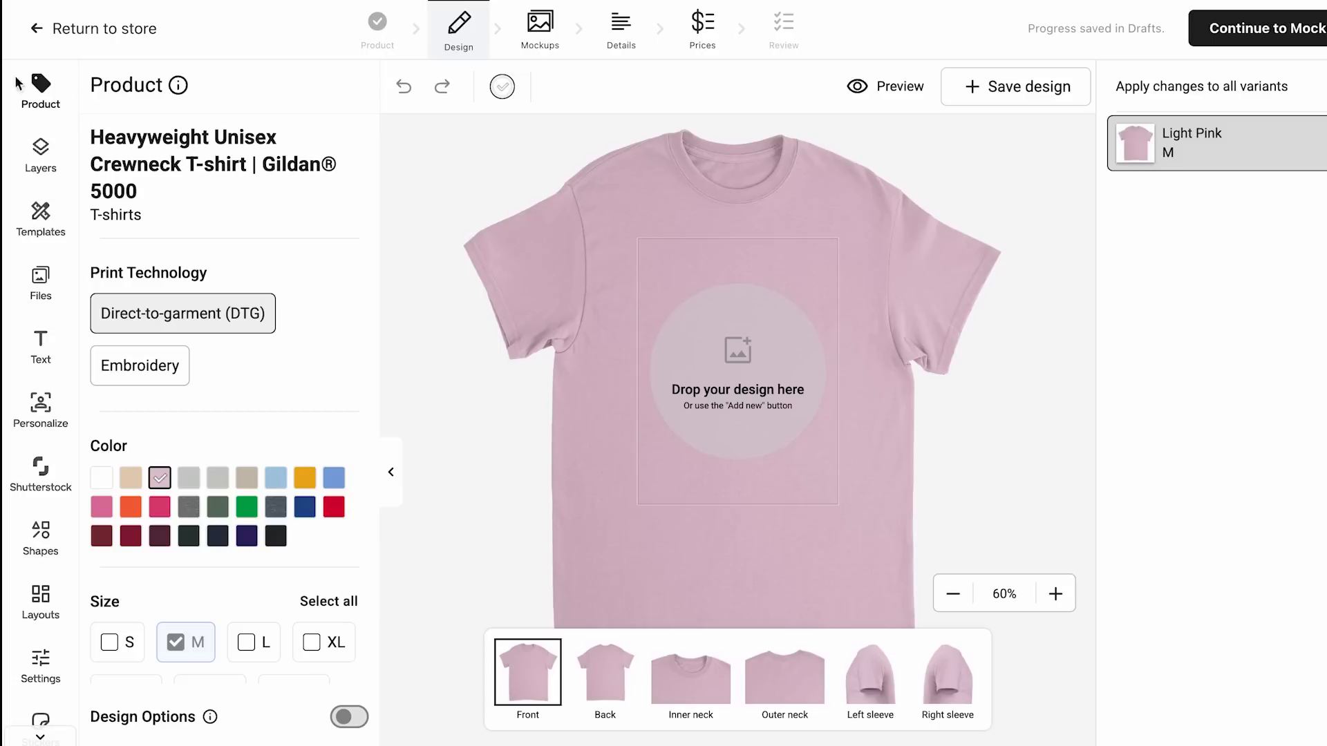
Step: Try adding the Azalea color and the sizes S, L and XL to the product, and deselect size S
left_click(101, 507)
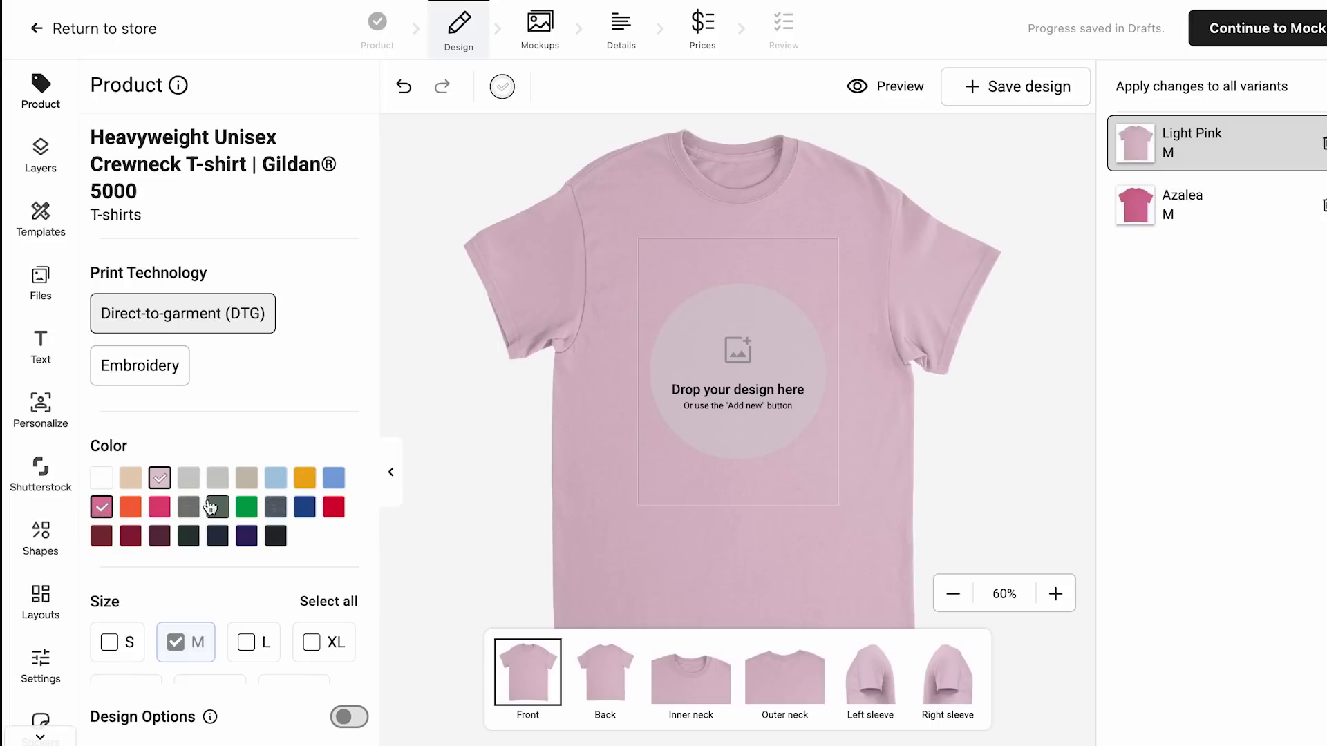
scroll(207, 546, "down", 2)
left_click(110, 548)
left_click(246, 547)
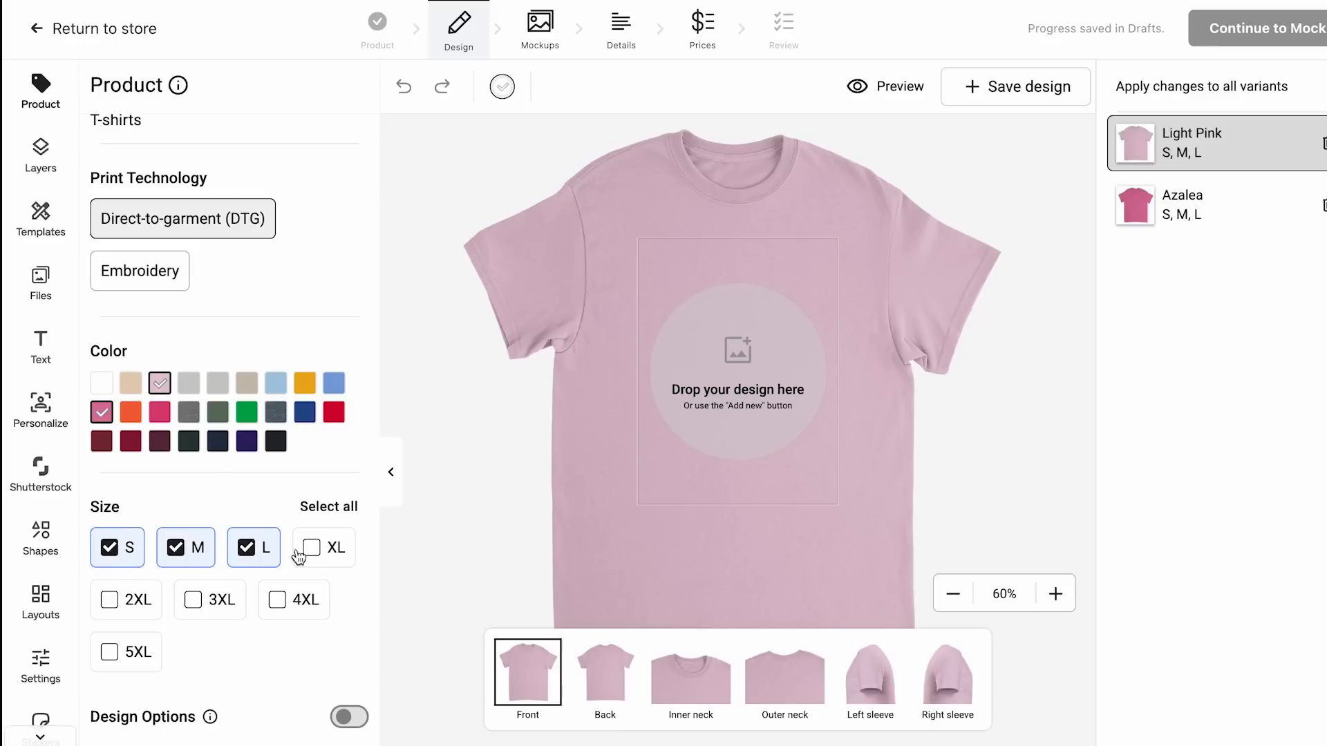
left_click(312, 549)
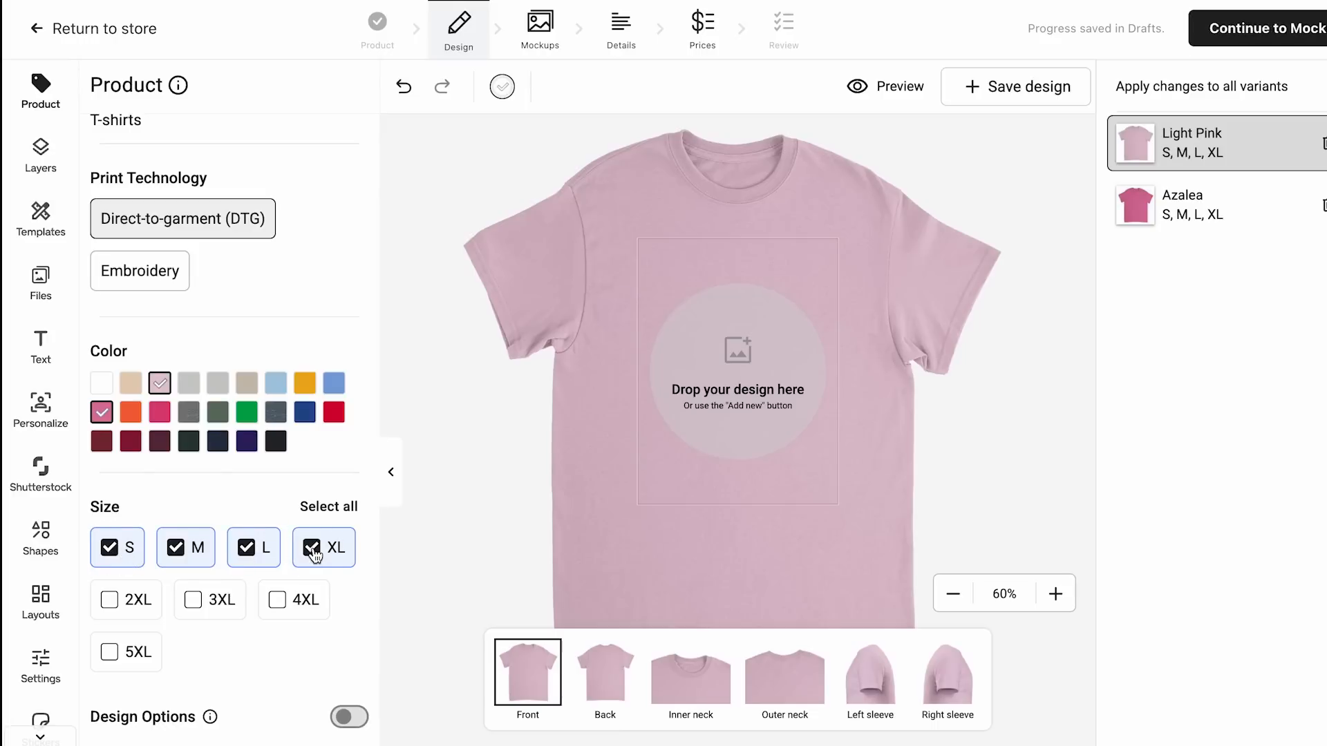
left_click(111, 549)
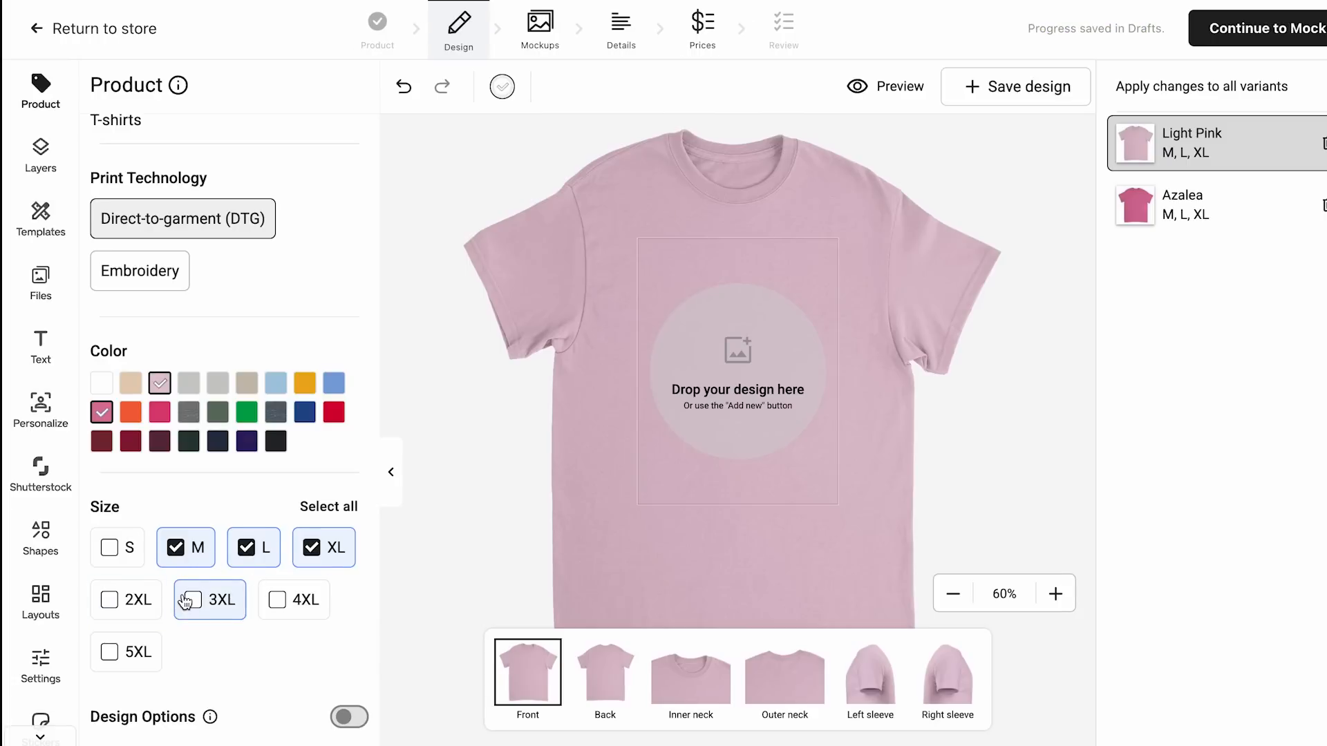
scroll(184, 599, "up", 1)
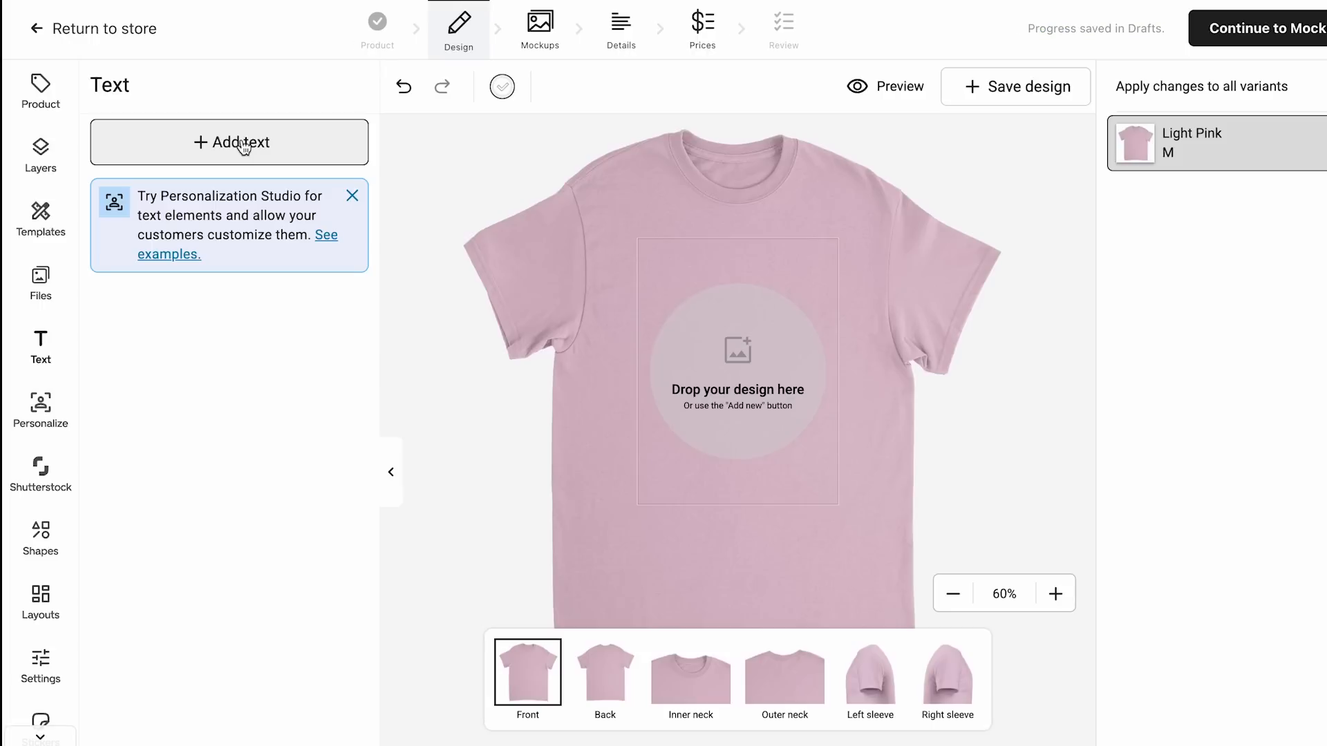
Step: Add a text element reading "Bride Squad" in the upper part of the shirt's front print area
left_click(243, 142)
left_click(951, 406)
left_click(764, 373)
left_click_drag(764, 373, 744, 299)
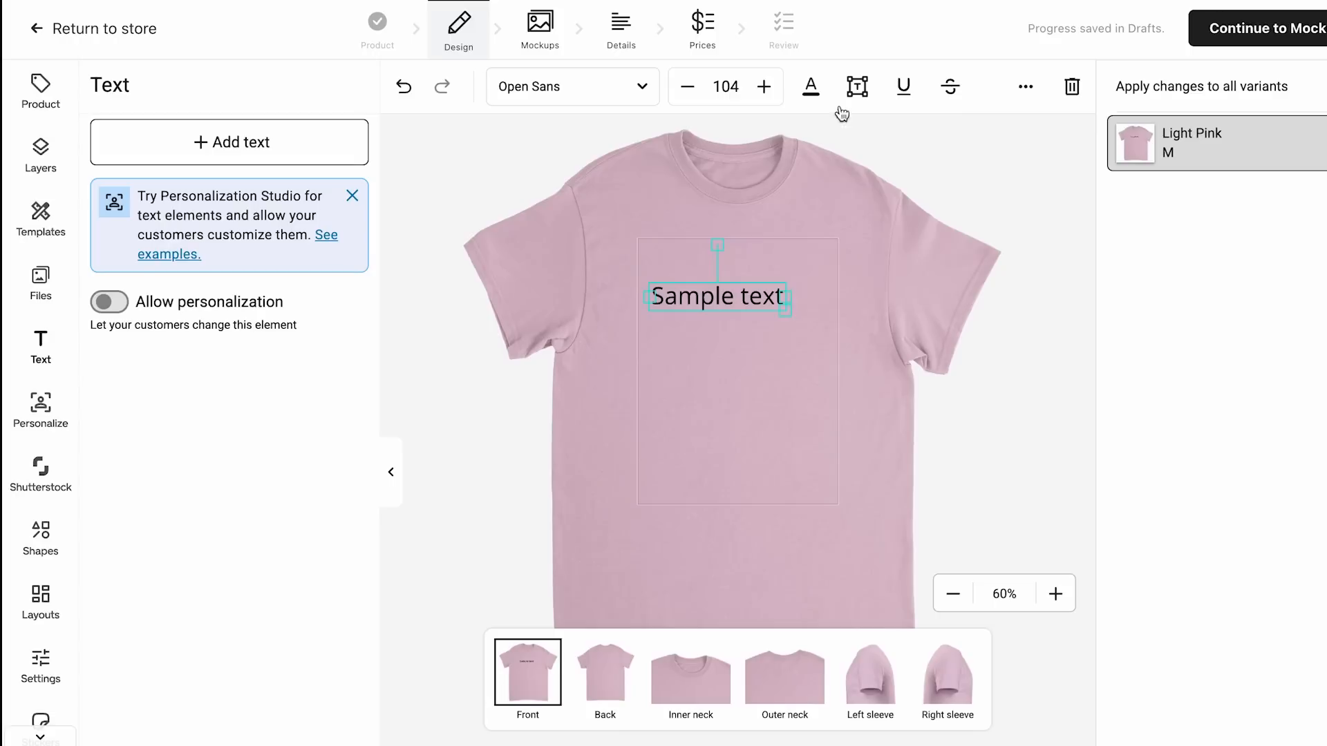
double_click(740, 295)
key("ctrl+a")
type("Bride Squad")
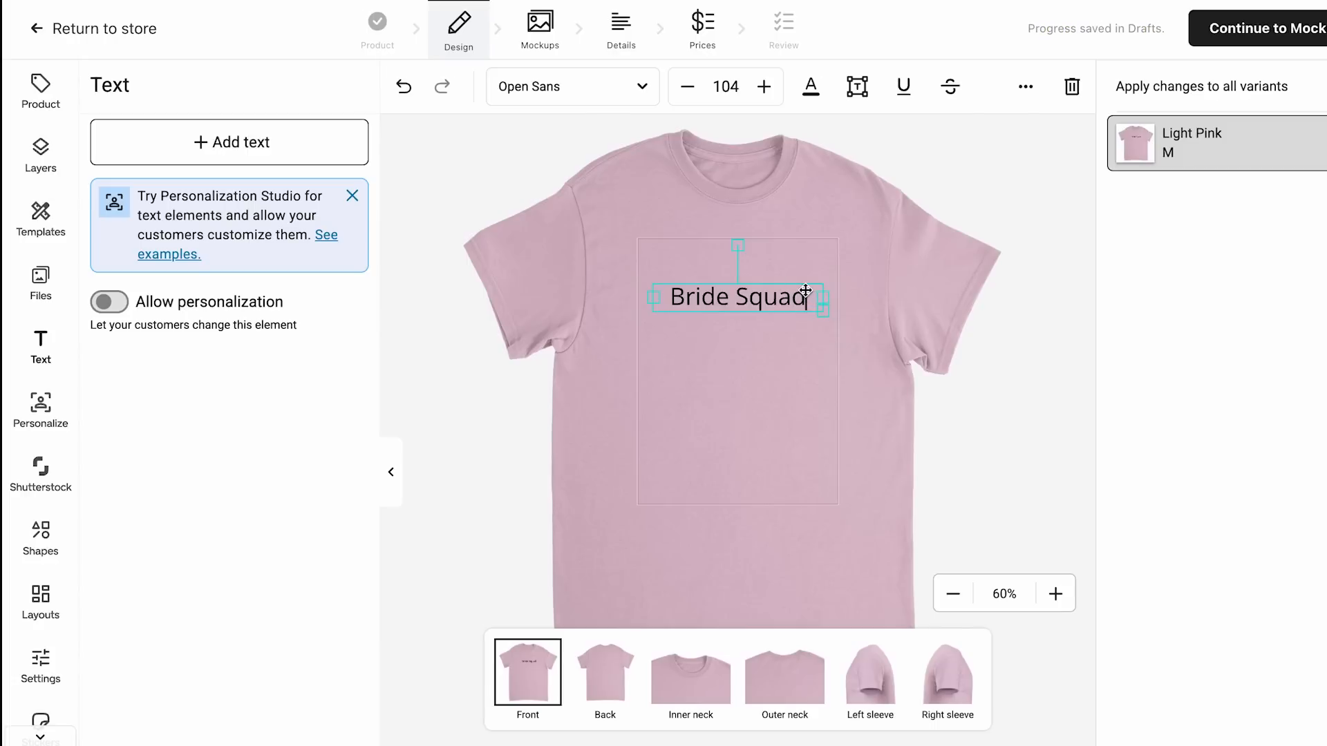
Step: Change the font of the "Bride Squad" text to Aguafina Script
left_click_drag(809, 300, 660, 290)
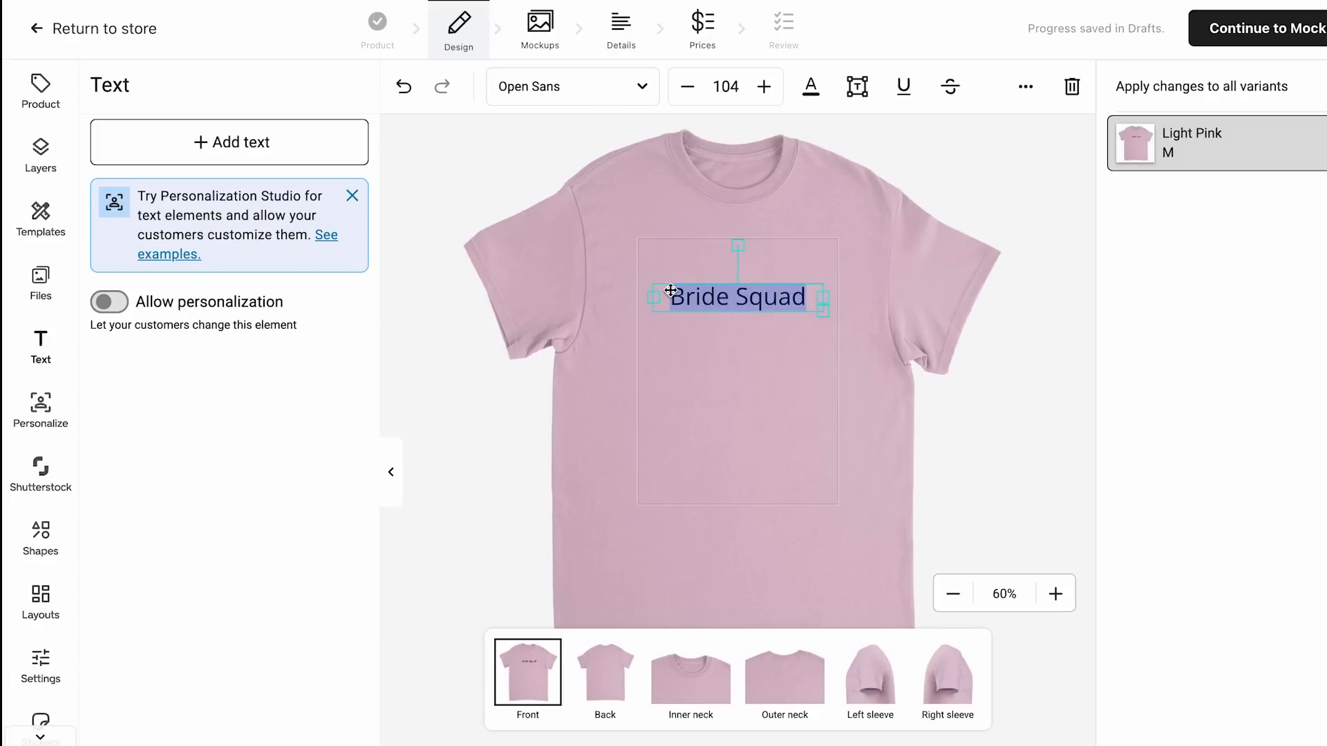
left_click(572, 89)
scroll(199, 451, "down", 3)
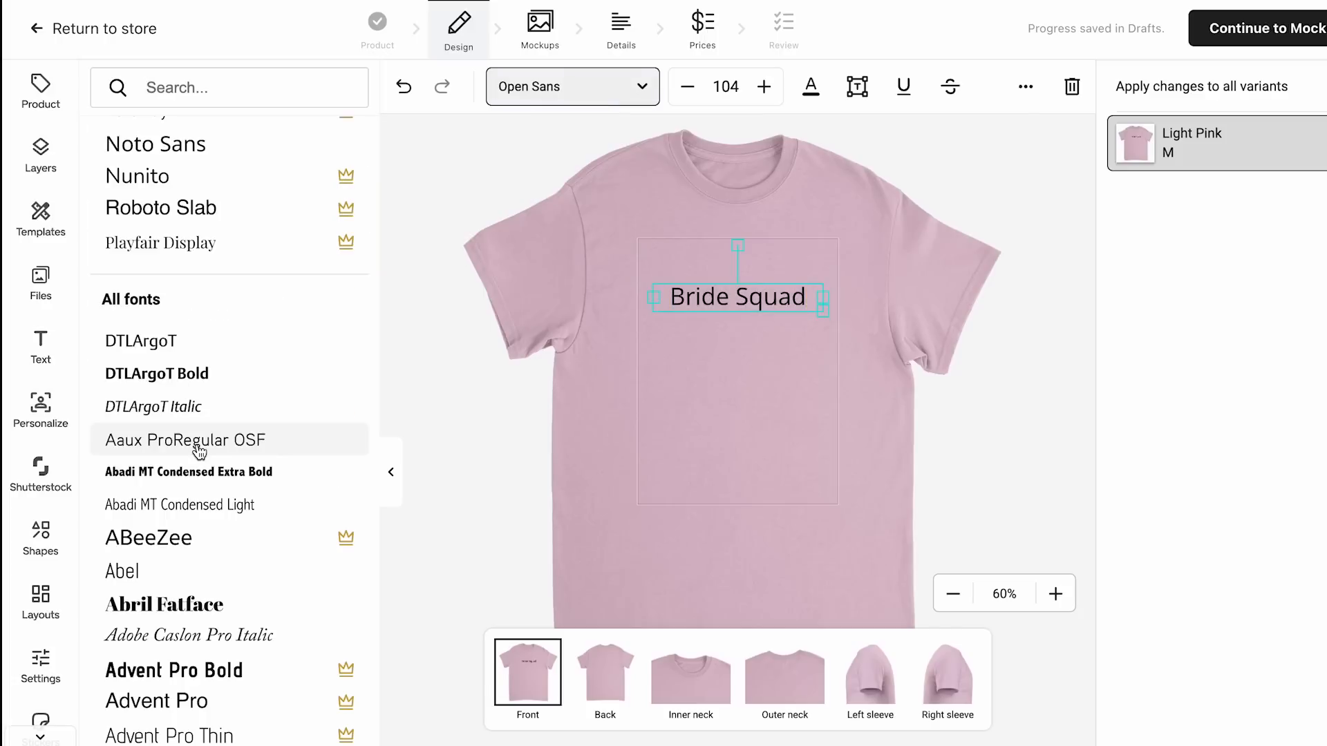
scroll(199, 452, "down", 5)
left_click(222, 356)
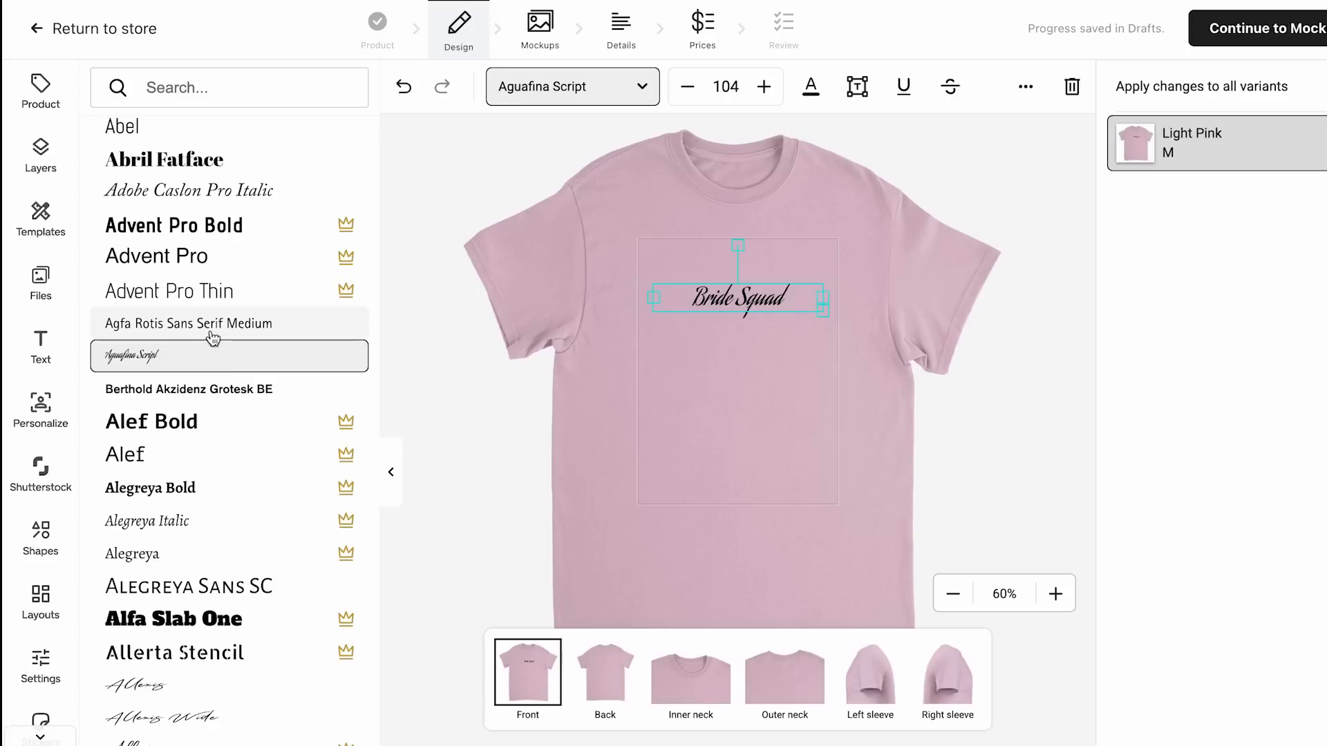
Step: Enlarge the "Bride Squad" text to size 181 and position it near the upper edge of the print area
left_click(652, 297)
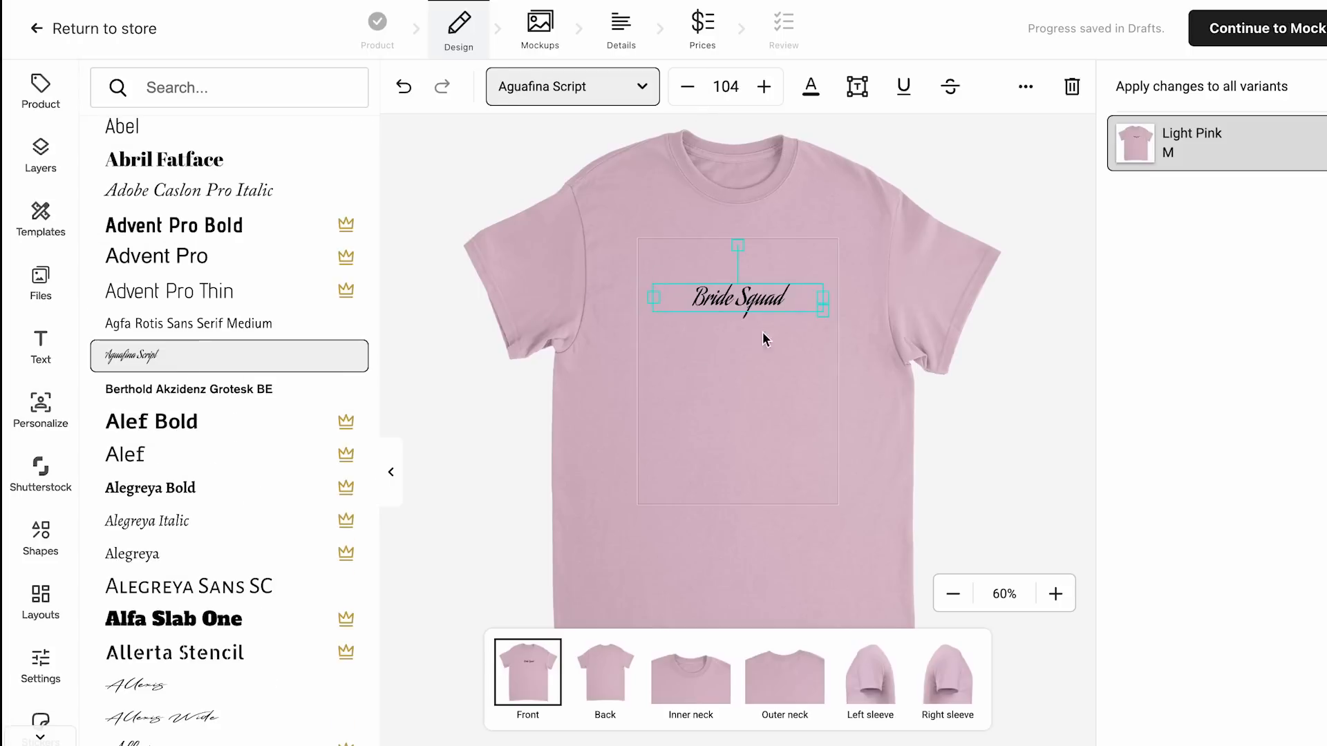
left_click(764, 86)
left_click(764, 86)
left_click(763, 86)
left_click(764, 86)
left_click(764, 86)
left_click(763, 87)
left_click(763, 86)
left_click(821, 313)
left_click_drag(821, 313, 1016, 385)
left_click_drag(814, 319, 762, 326)
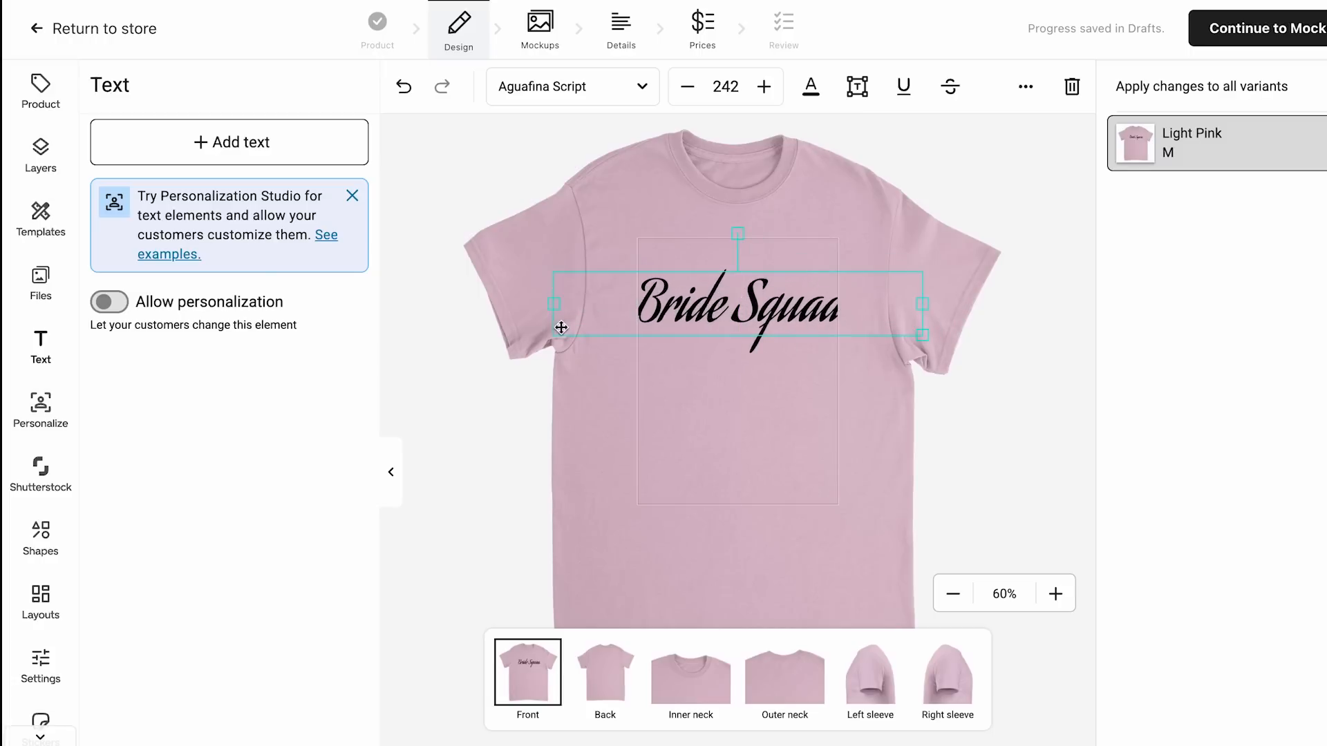
left_click_drag(922, 333, 763, 277)
left_click(817, 393)
left_click(872, 400)
Step: Recolor the whole "Bride Squad" text to the dark plum shade #6A2346
left_click(768, 281)
left_click(768, 280)
left_click(823, 278)
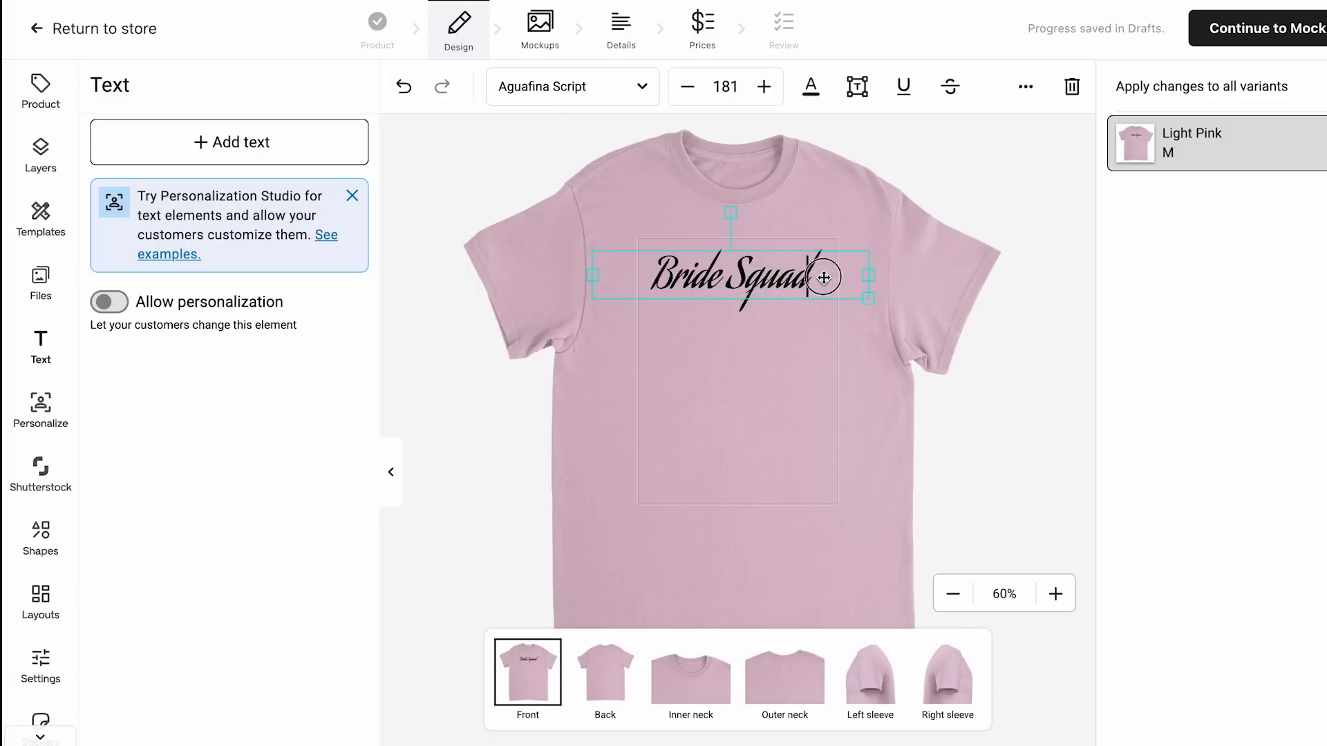
double_click(681, 278)
left_click(748, 280)
triple_click(749, 281)
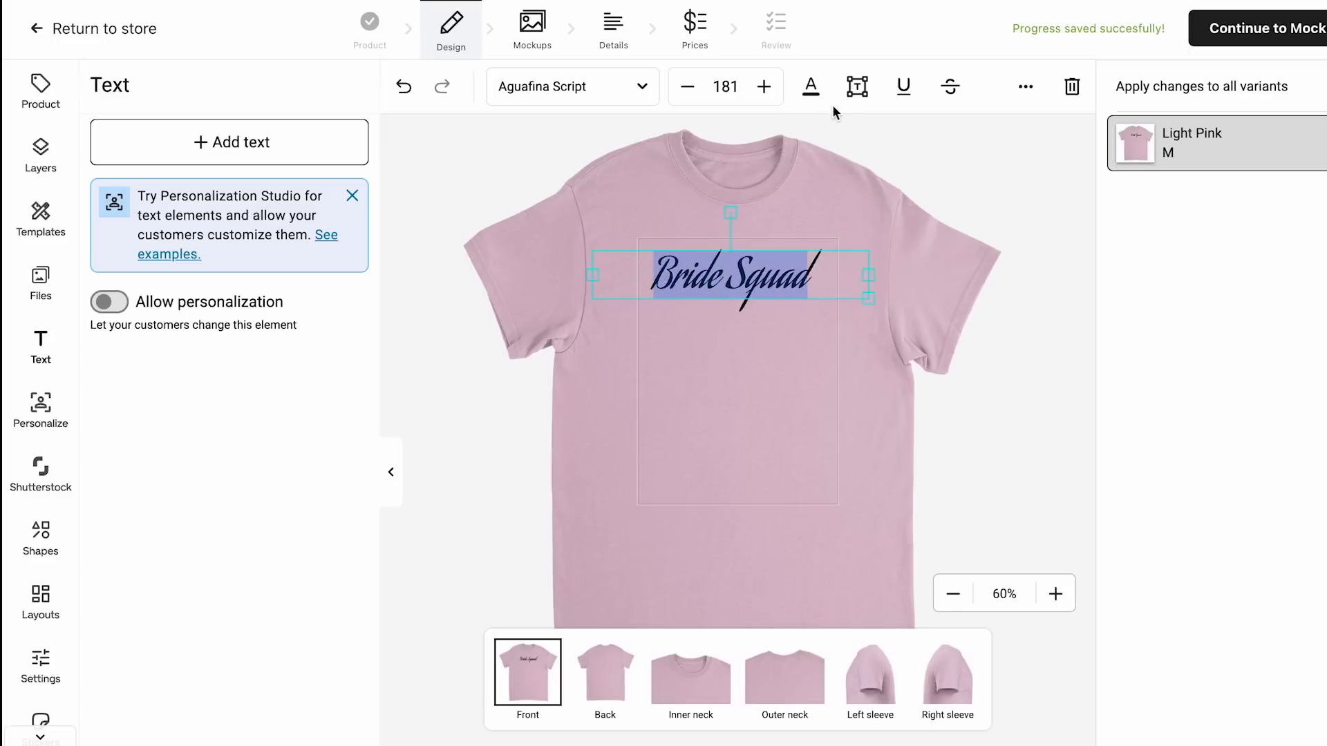
left_click(814, 87)
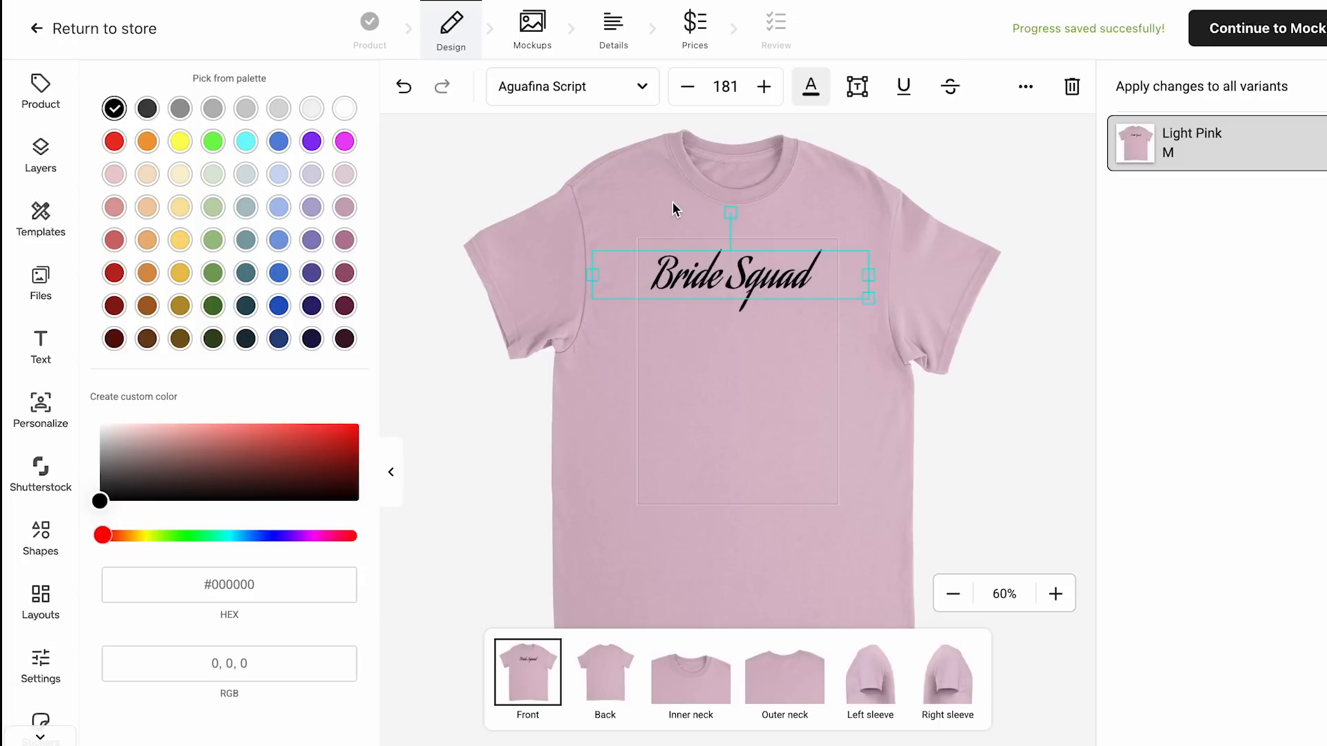
left_click(344, 305)
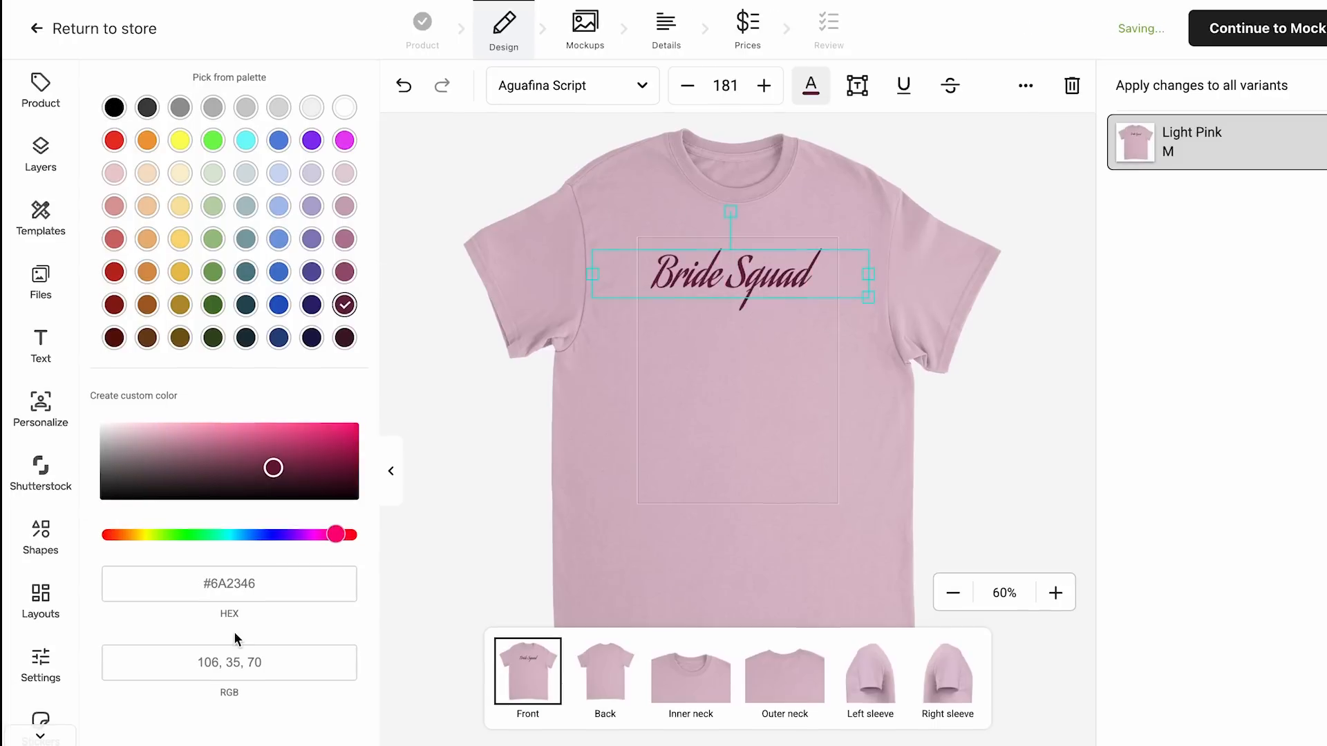
triple_click(251, 584)
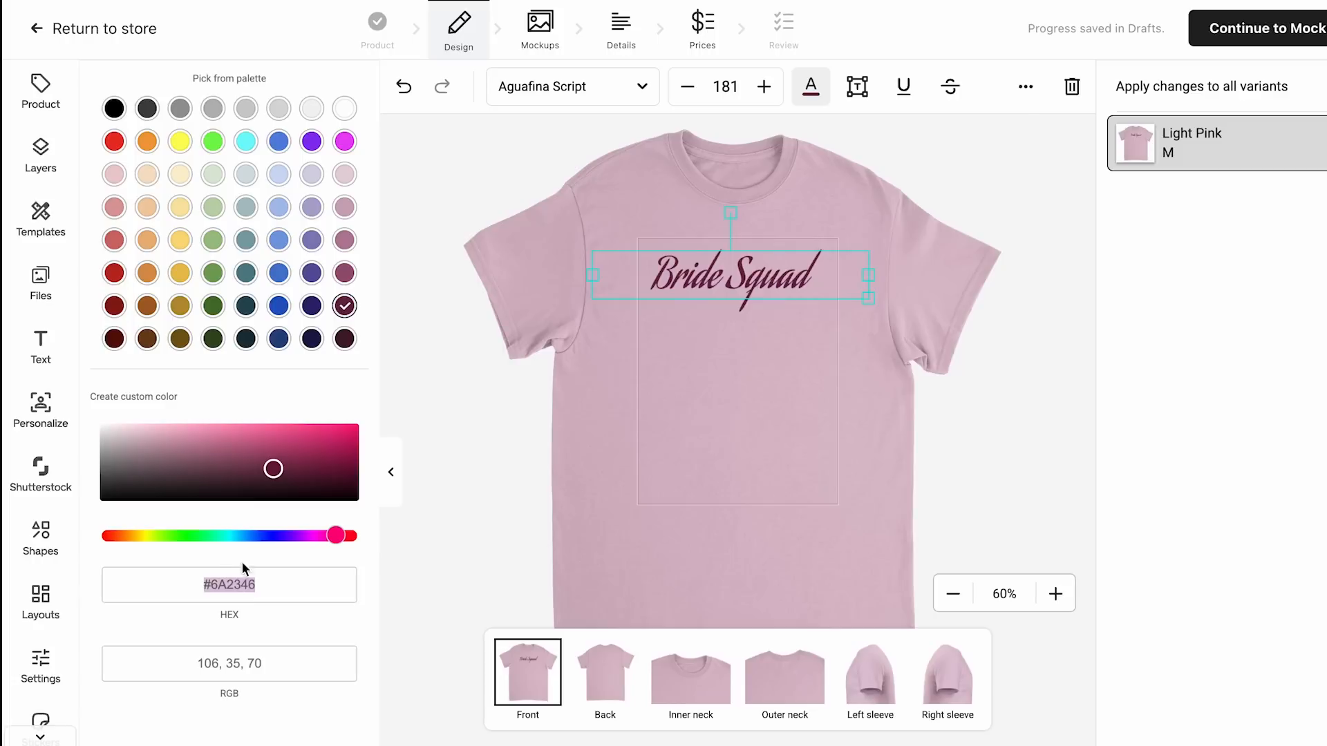
left_click_drag(247, 469, 275, 469)
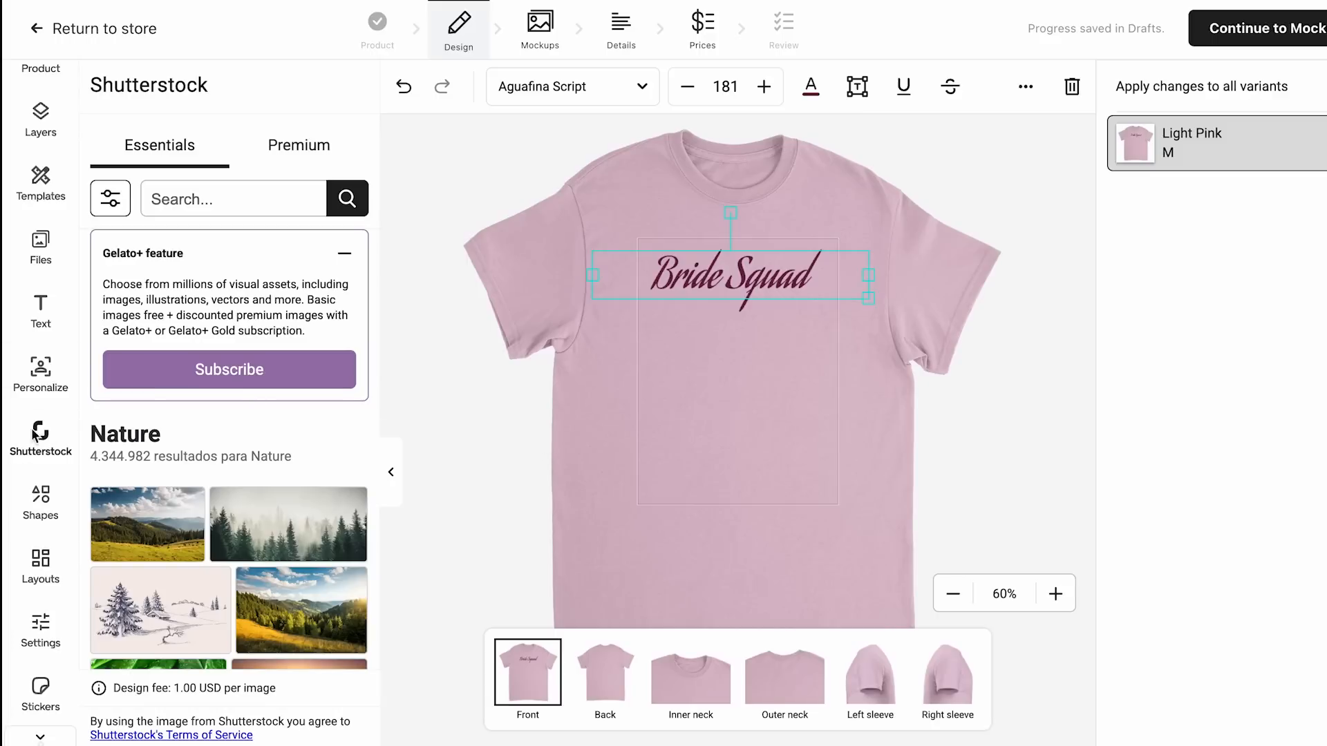
Step: Search the Shutterstock Essentials images for "bride" and browse the pictures for a suitable graphic
scroll(245, 483, "down", 5)
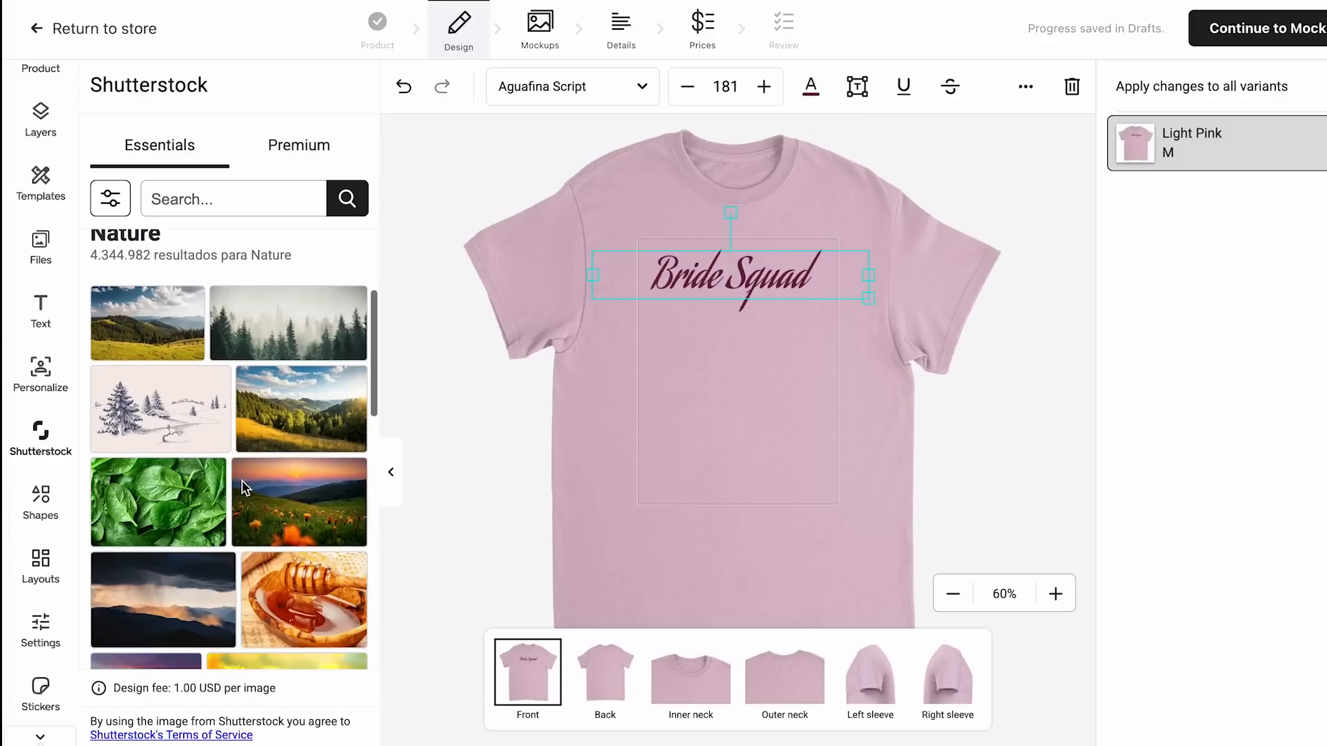
scroll(243, 489, "down", 3)
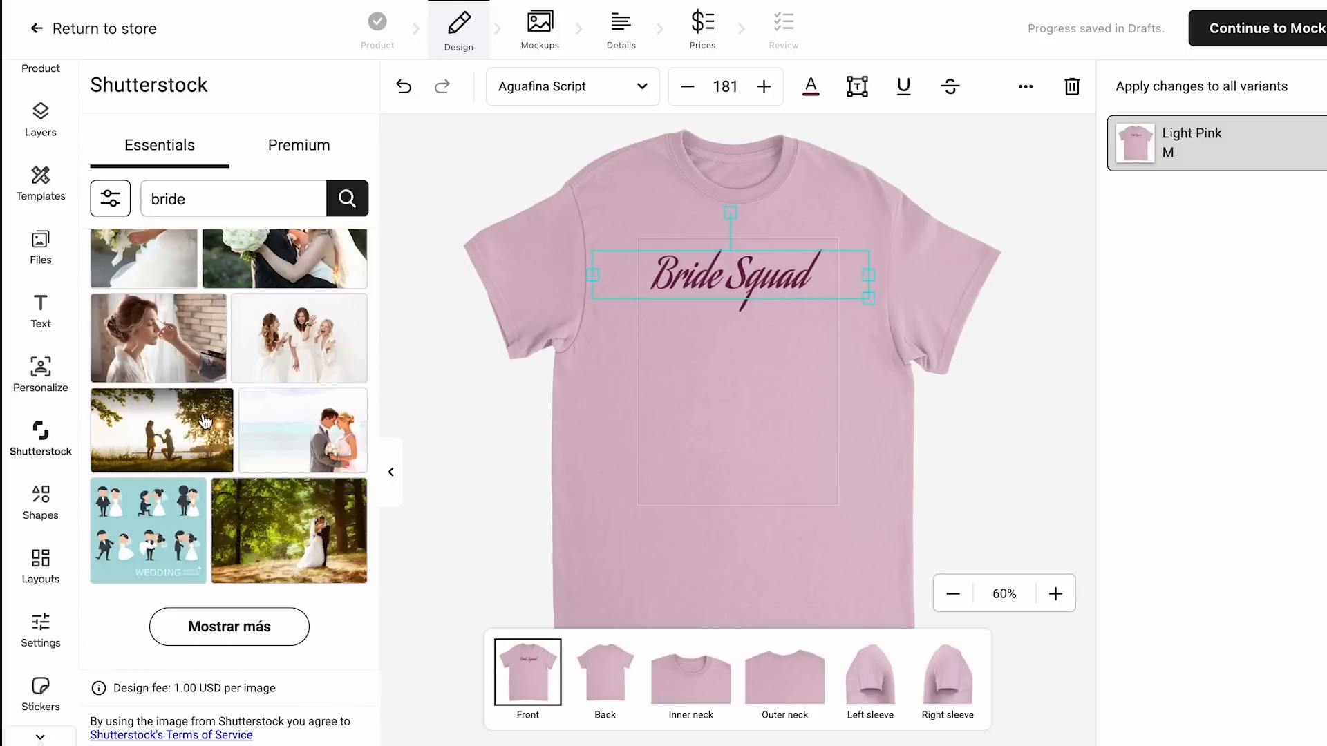
scroll(227, 435, "down", 5)
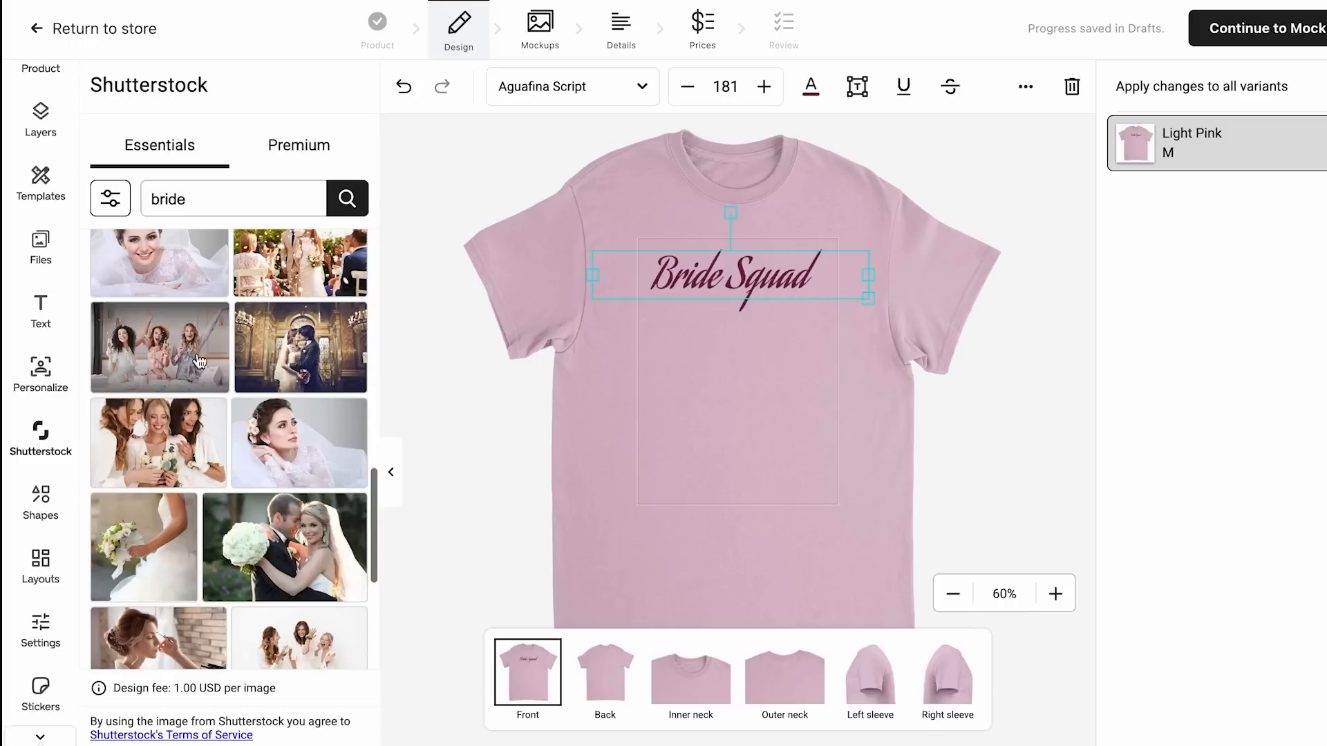
scroll(226, 435, "down", 3)
scroll(227, 435, "up", 10)
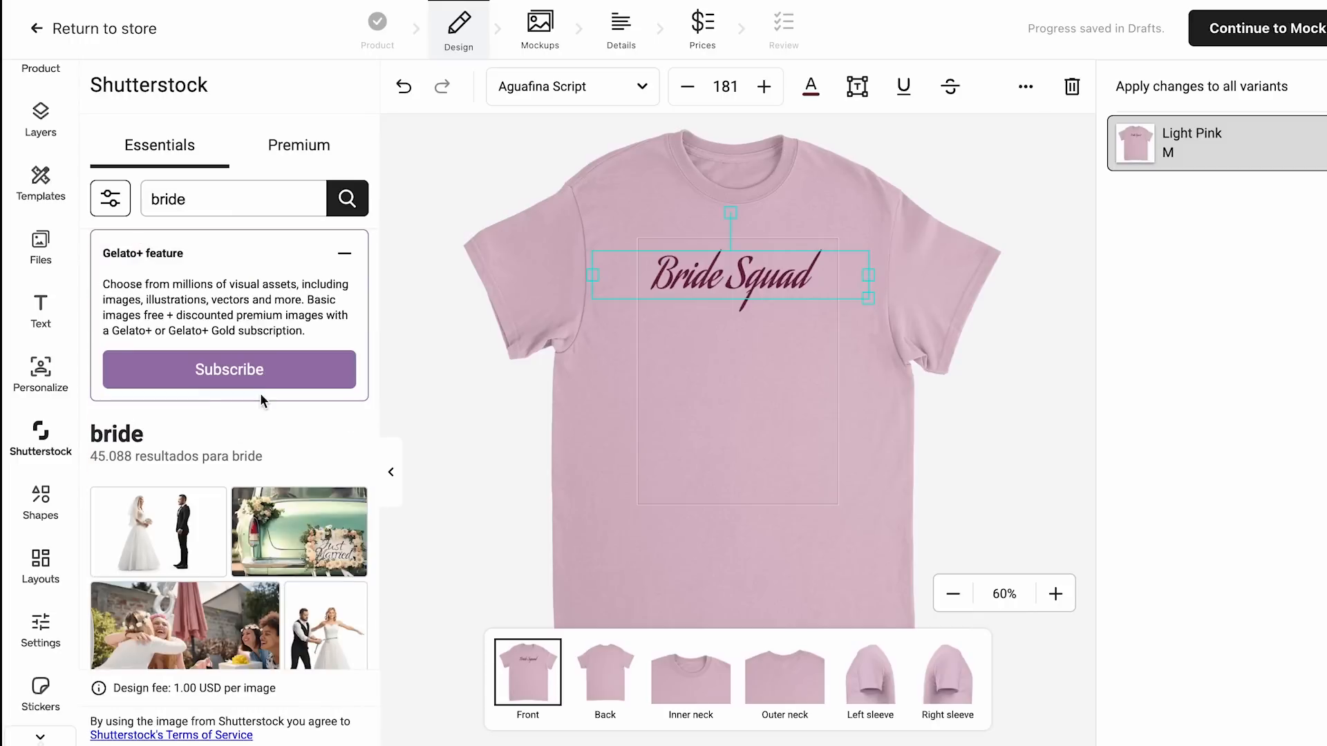
Step: Search the Shutterstock images for "drink" and place the black-and-white cocktail glasses illustration on the shirt front
double_click(163, 199)
key("BackSpace")
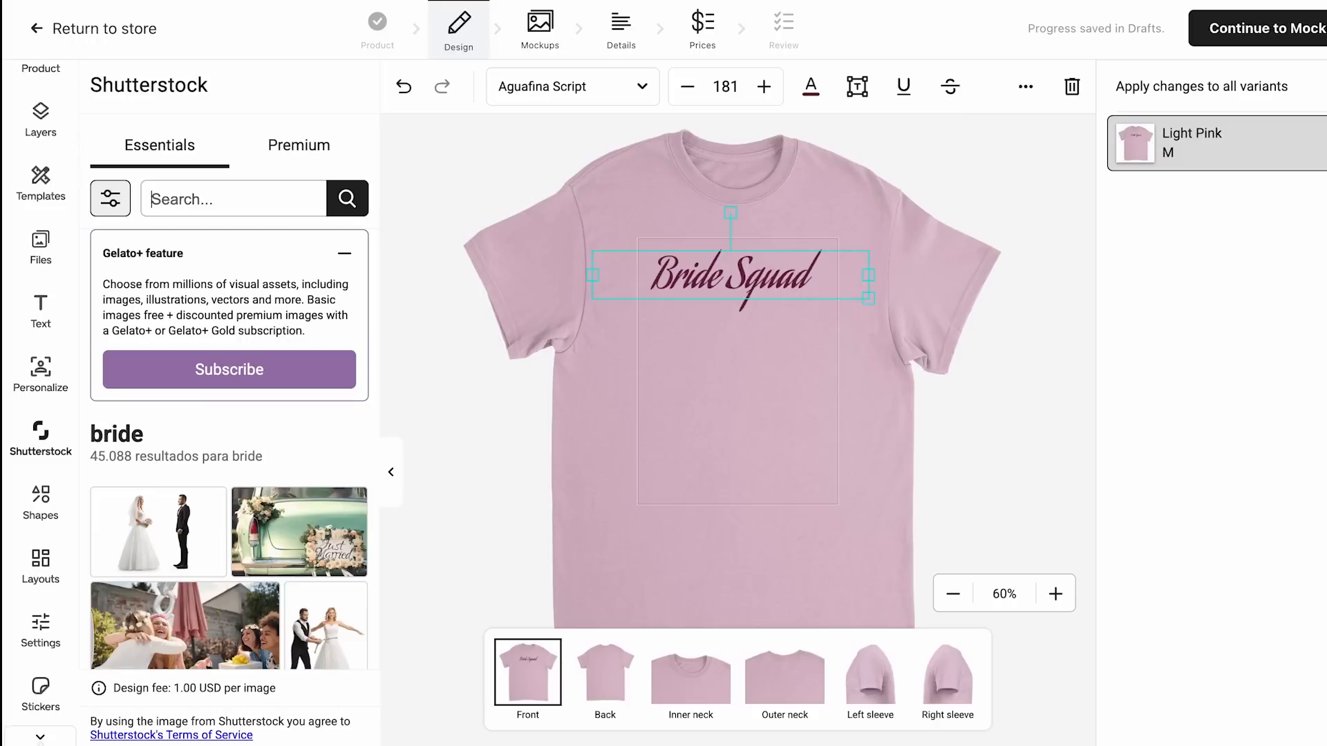
type("f")
key("BackSpace")
type("drink")
key("Return")
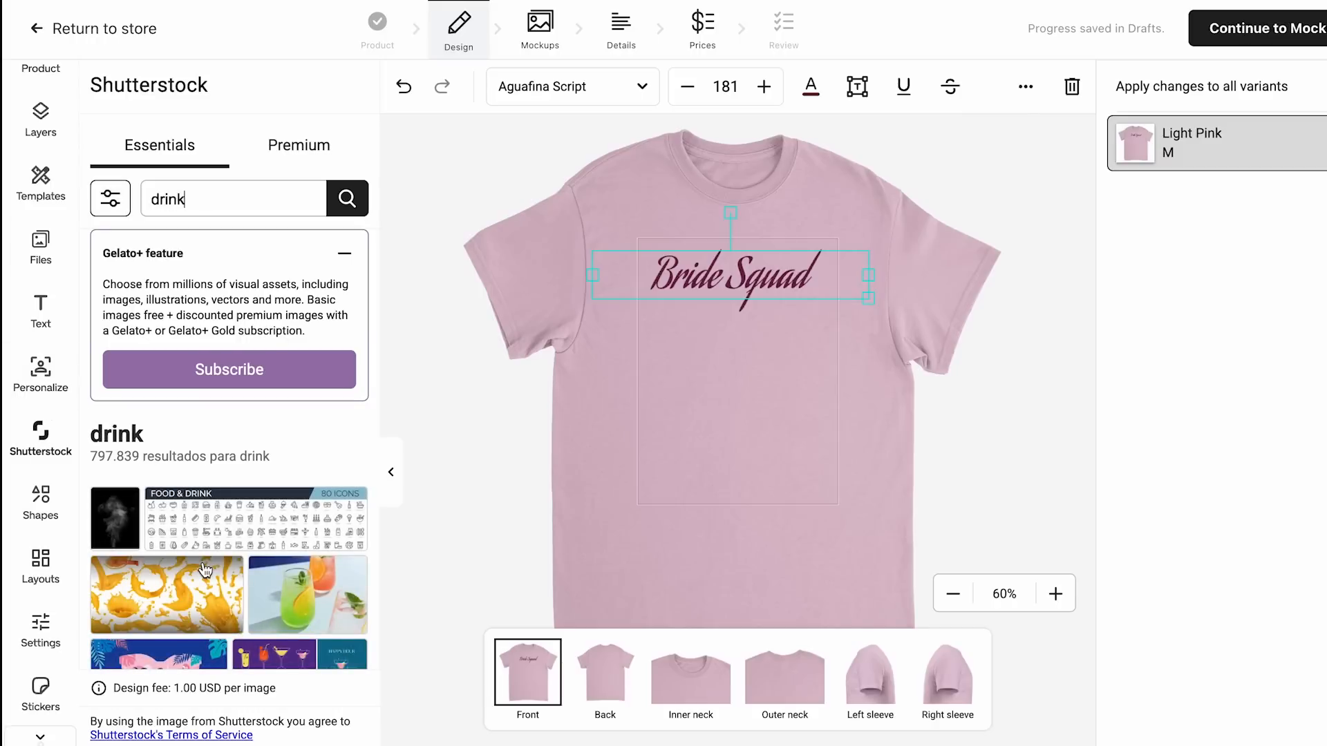
scroll(229, 568, "down", 4)
scroll(228, 568, "down", 2)
left_click(40, 248)
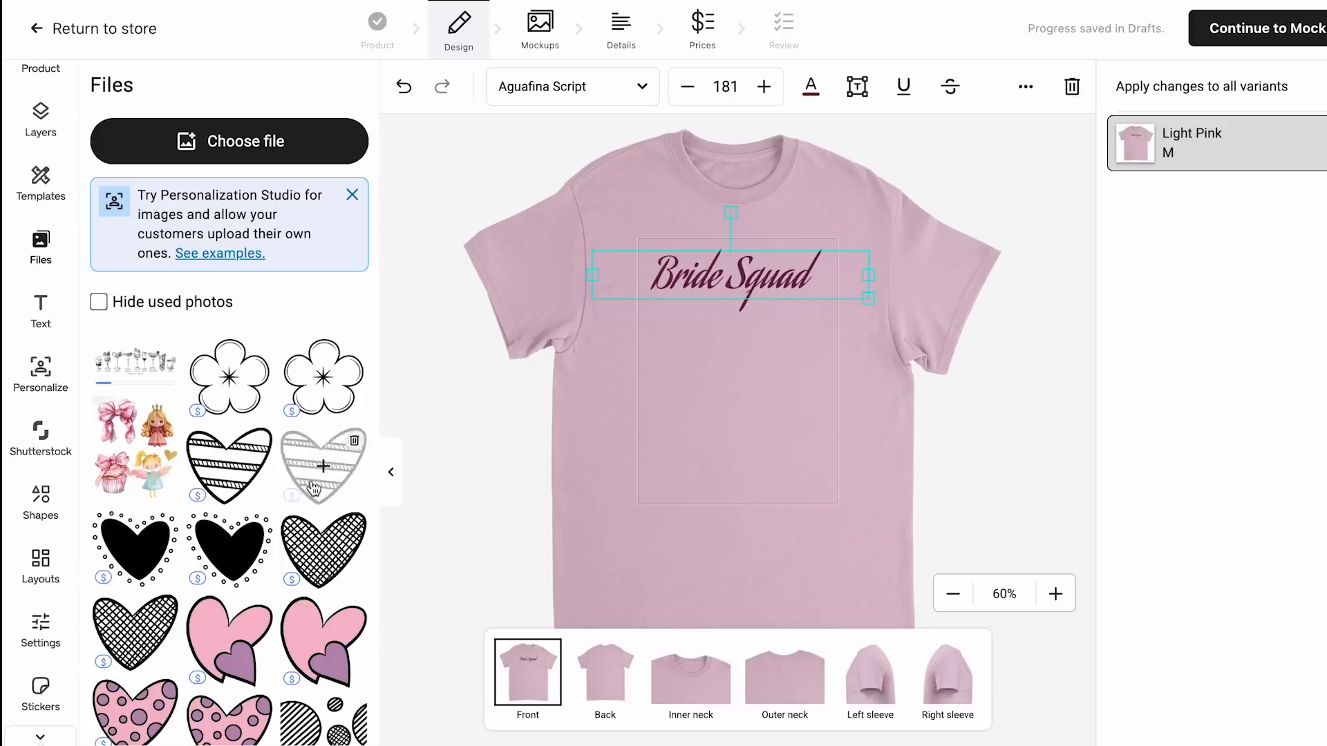
left_click(135, 363)
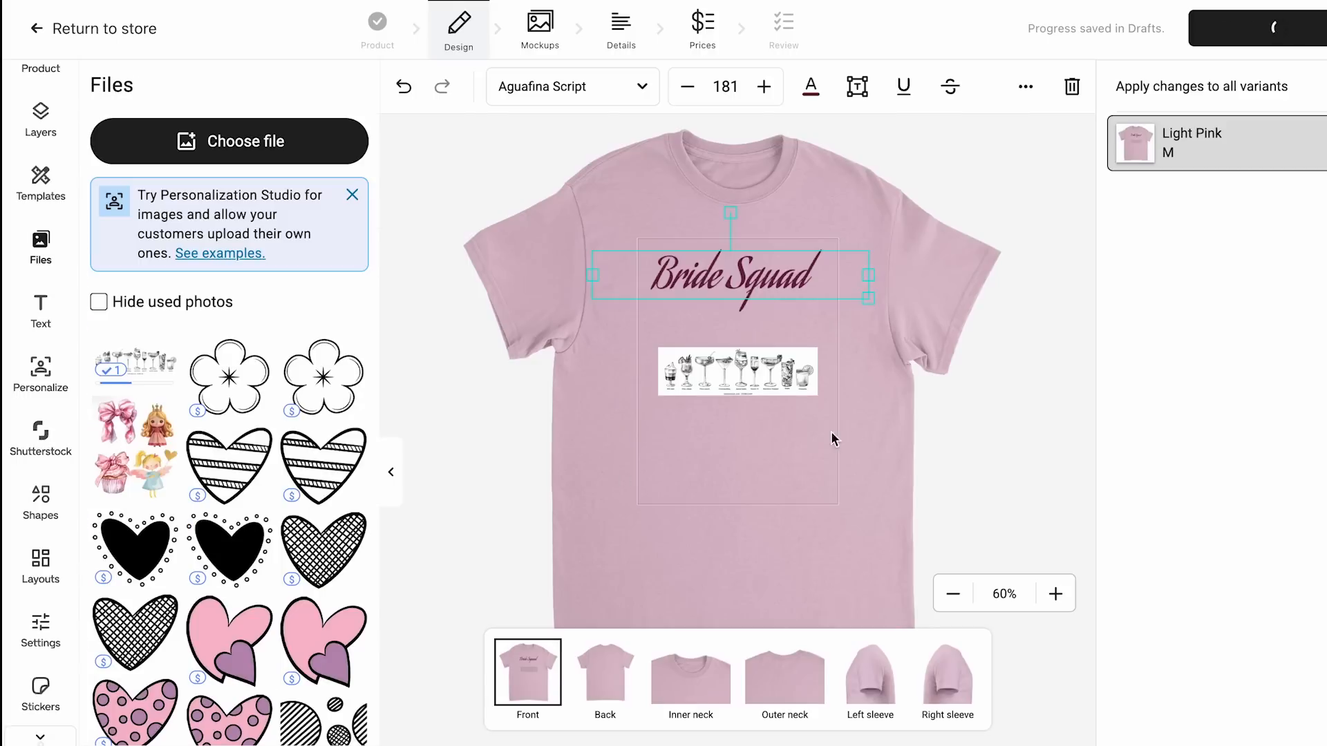
Step: Enlarge the cocktail illustration and crop it to the single coupe glass with a cherry below the "Bride Squad" text
left_click_drag(824, 337, 1326, 171)
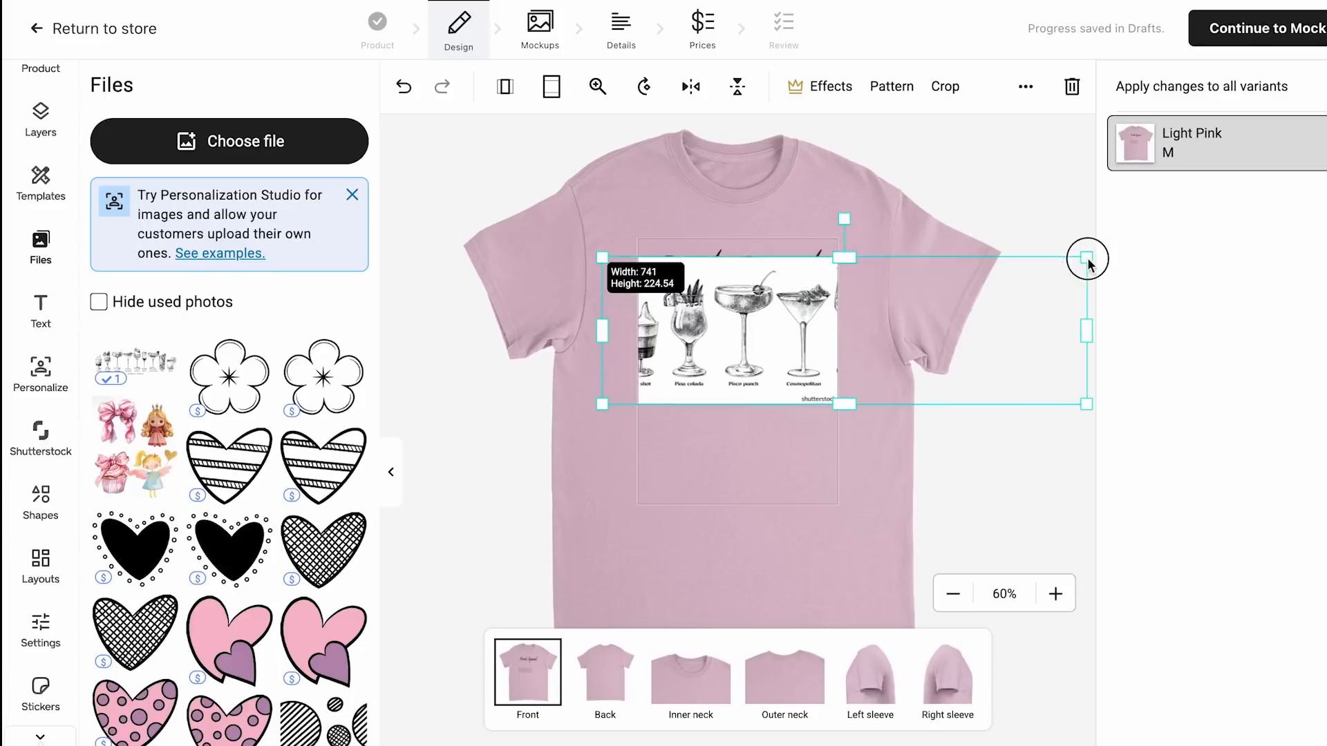
left_click_drag(602, 172, 656, 285)
left_click_drag(763, 368, 565, 305)
left_click_drag(883, 385, 777, 384)
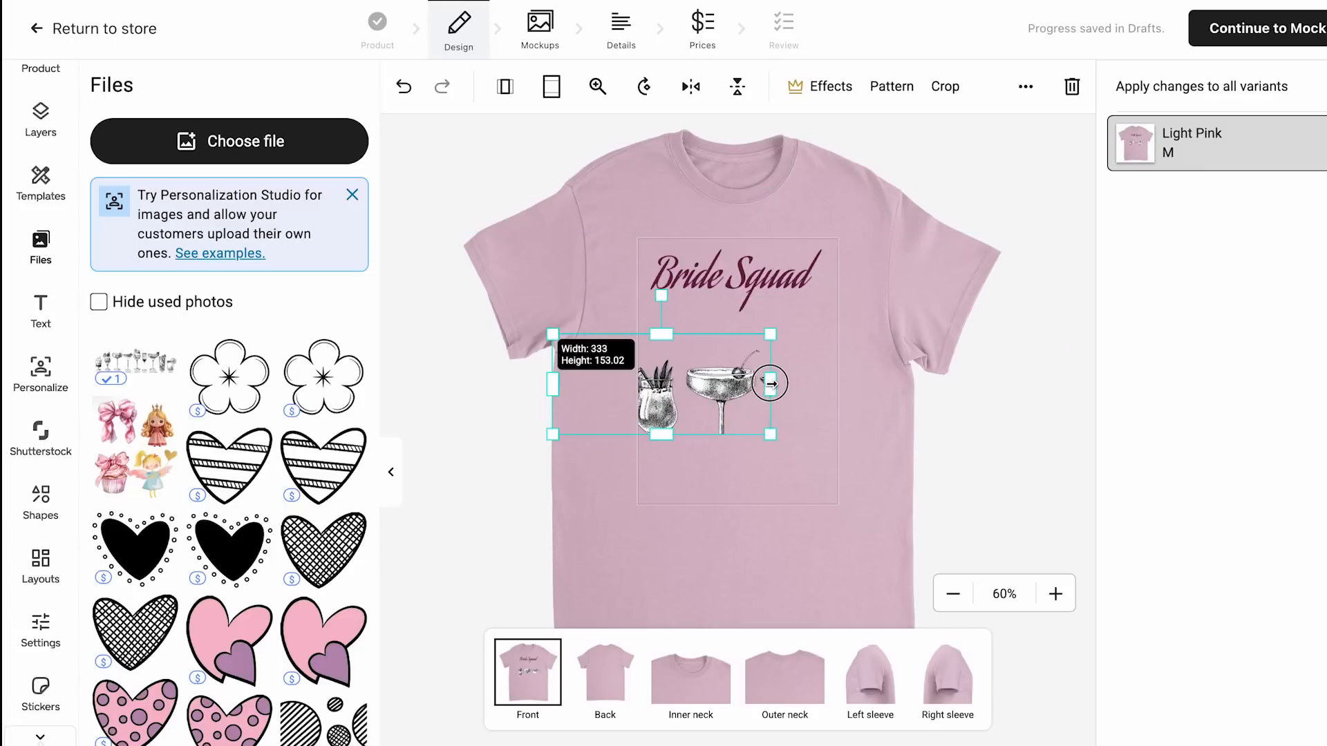
left_click_drag(770, 384, 764, 384)
left_click_drag(555, 385, 680, 384)
left_click(843, 396)
left_click(734, 390)
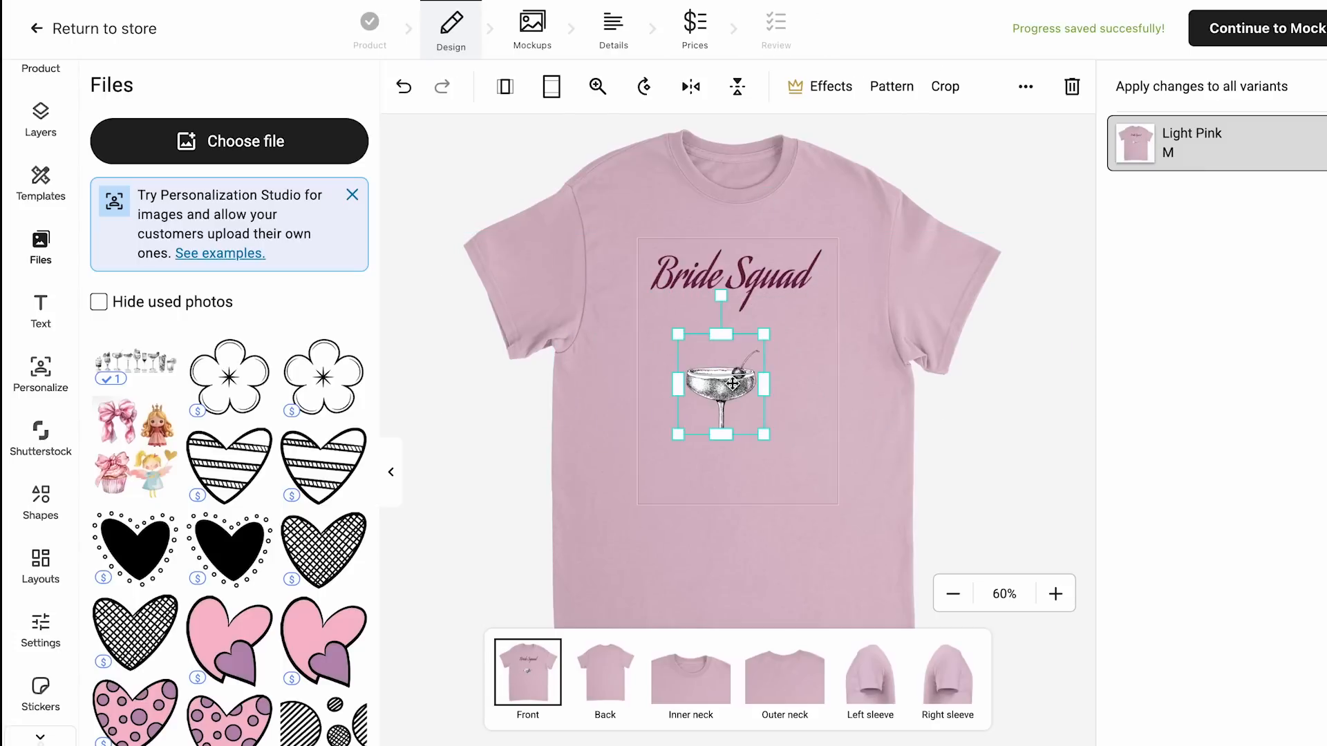
Step: Extend the crop of the cocktail illustration to show the full coupe and martini glasses side by side
left_click_drag(766, 383, 766, 384)
left_click_drag(721, 441, 721, 497)
left_click_drag(765, 412, 824, 407)
left_click(870, 419)
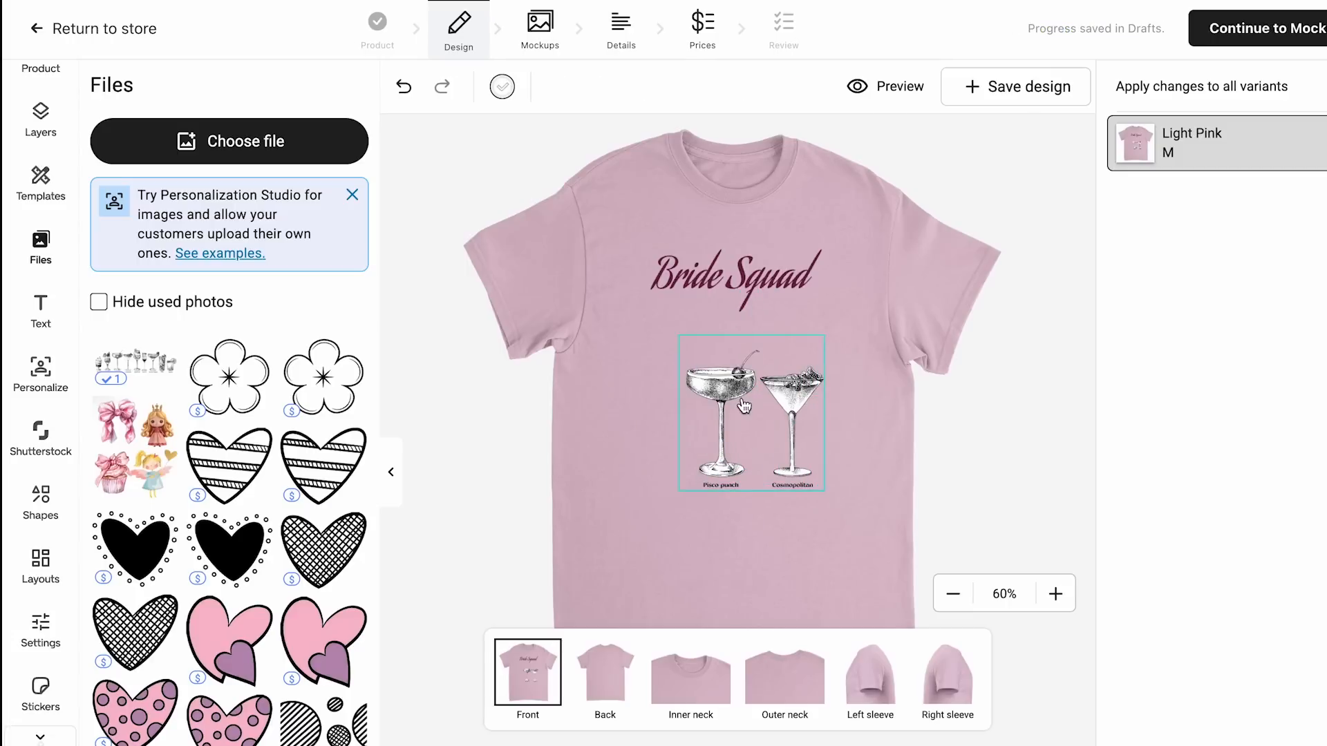
left_click(765, 462)
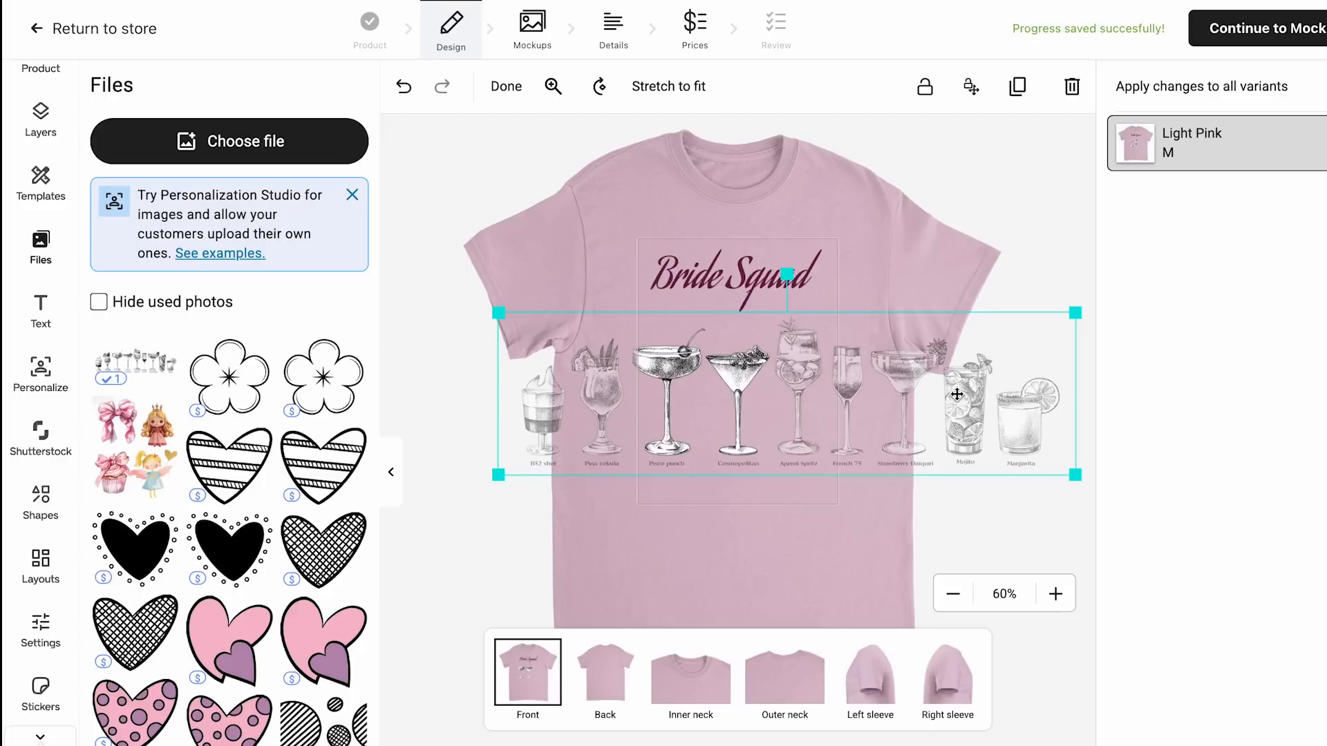
left_click_drag(955, 378, 885, 416)
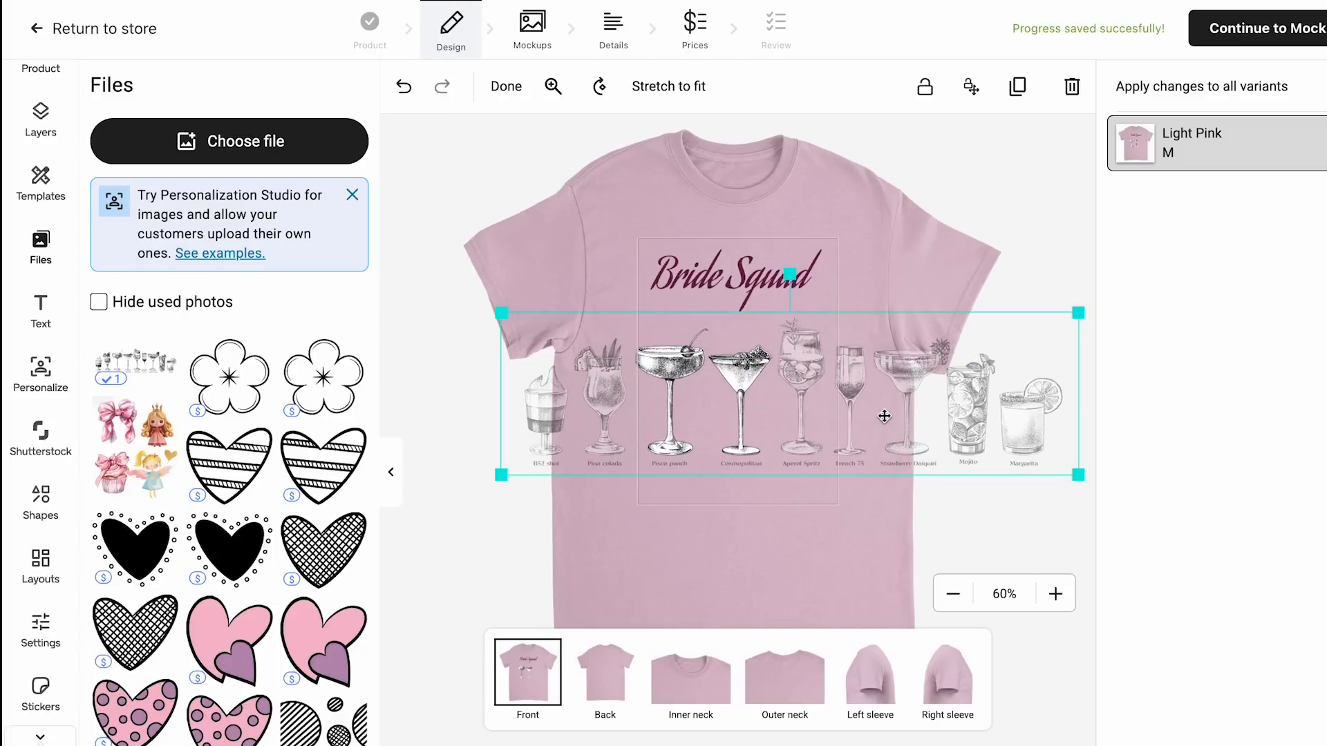
left_click(902, 279)
Step: Enlarge the two-glass illustration and center it on the shirt directly below the "Bride Squad" text
left_click_drag(653, 457, 577, 501)
left_click_drag(705, 435, 725, 410)
left_click(860, 352)
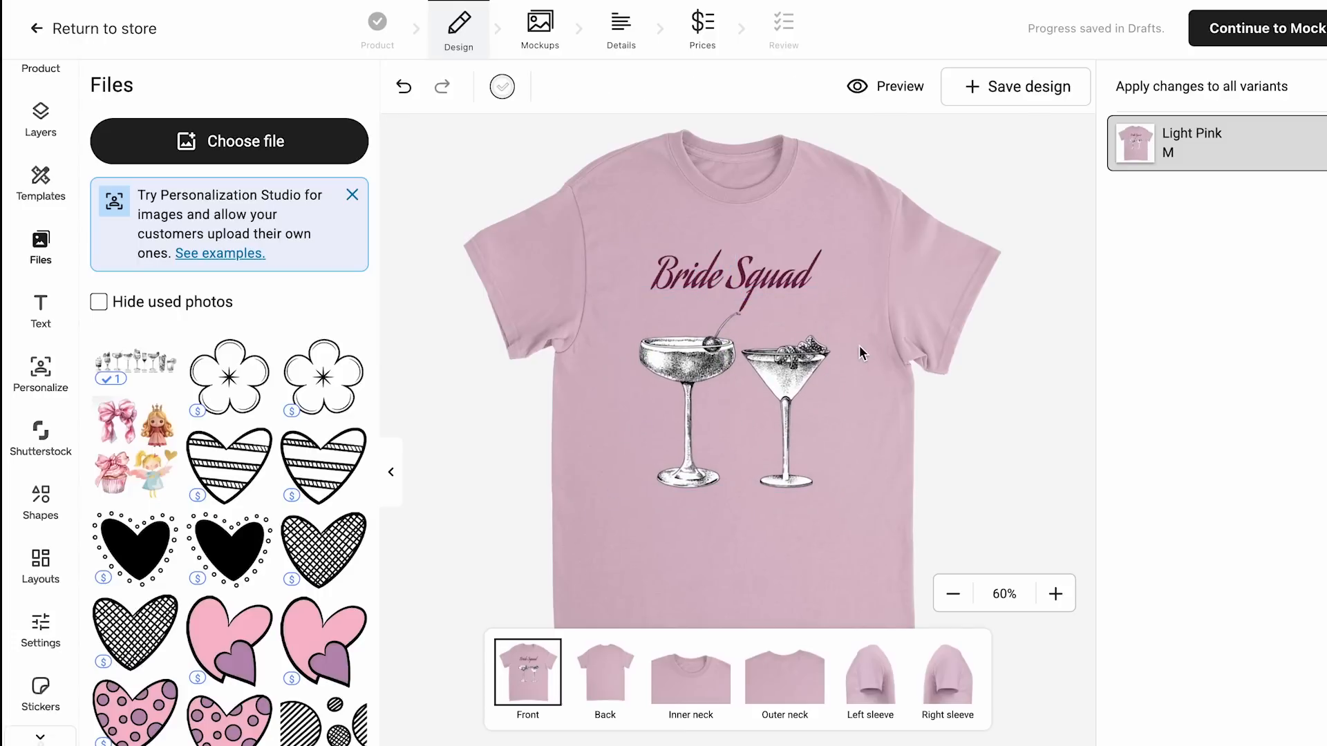
left_click(739, 280)
Step: Switch to the CF marketplace of fonts and graphics and look over its trending designs
left_click(217, 144)
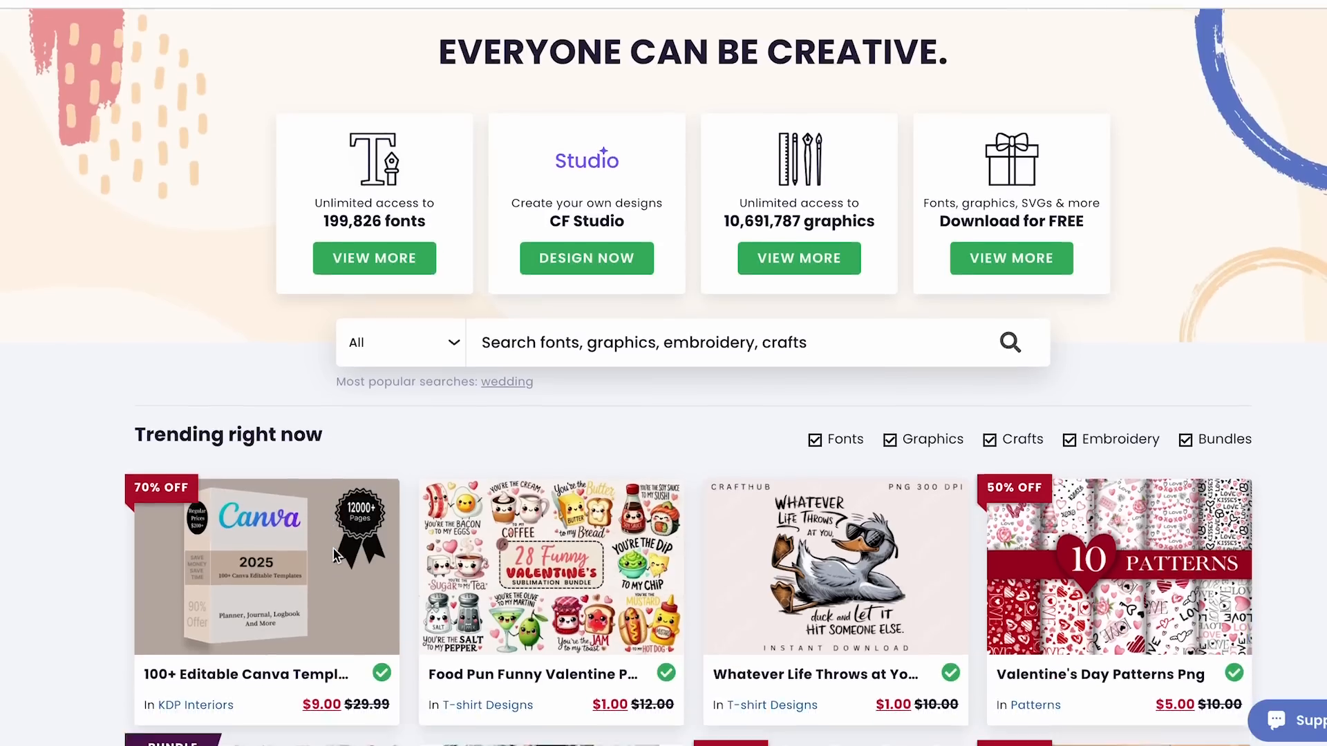
scroll(335, 553, "down", 2)
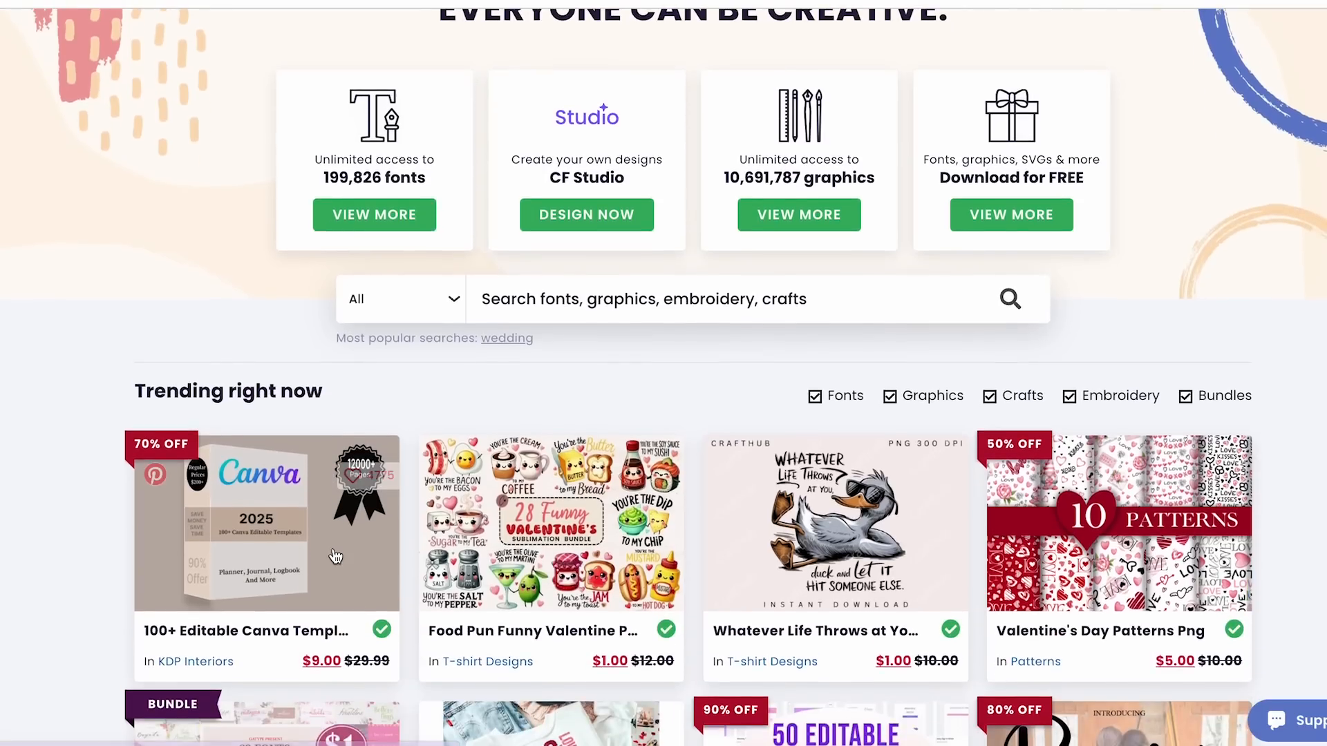
scroll(334, 556, "up", 5)
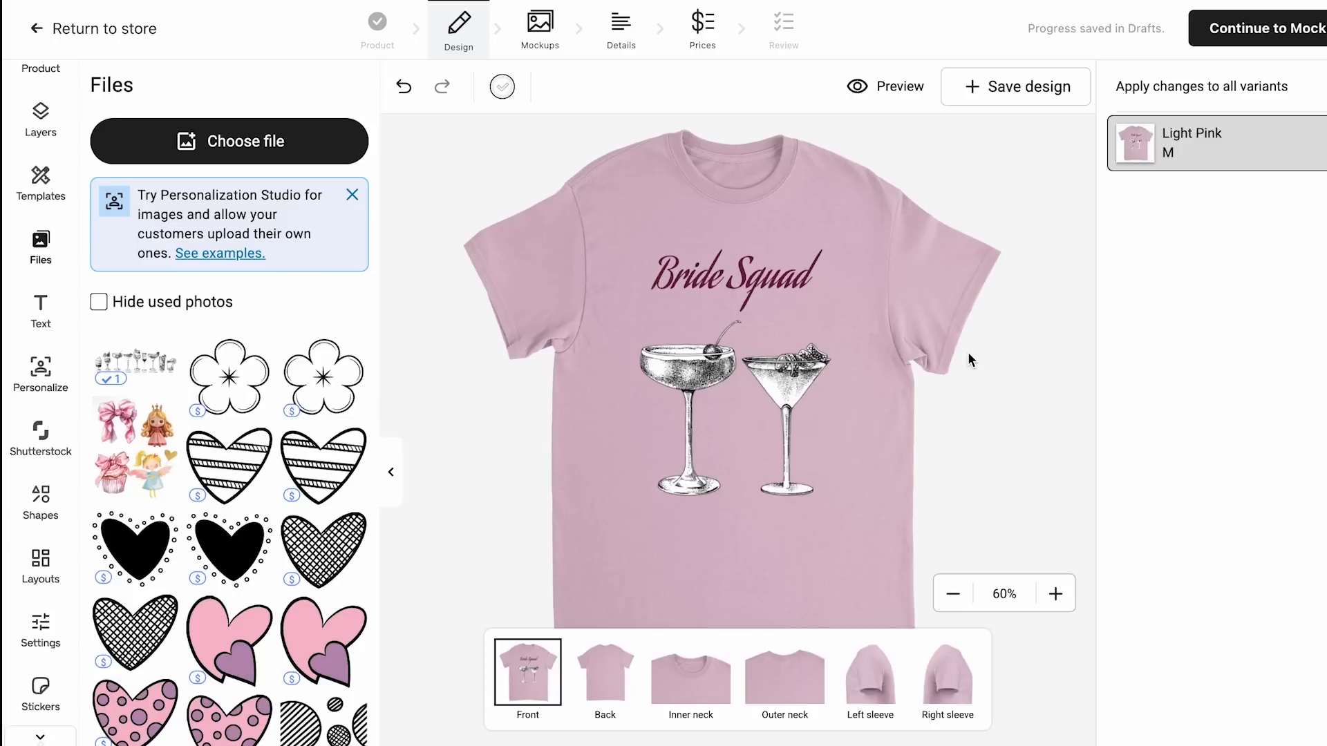
Step: Return to the shirt design and browse the Shutterstock images, page layouts and the full Valentine's Day sticker collection
left_click(41, 373)
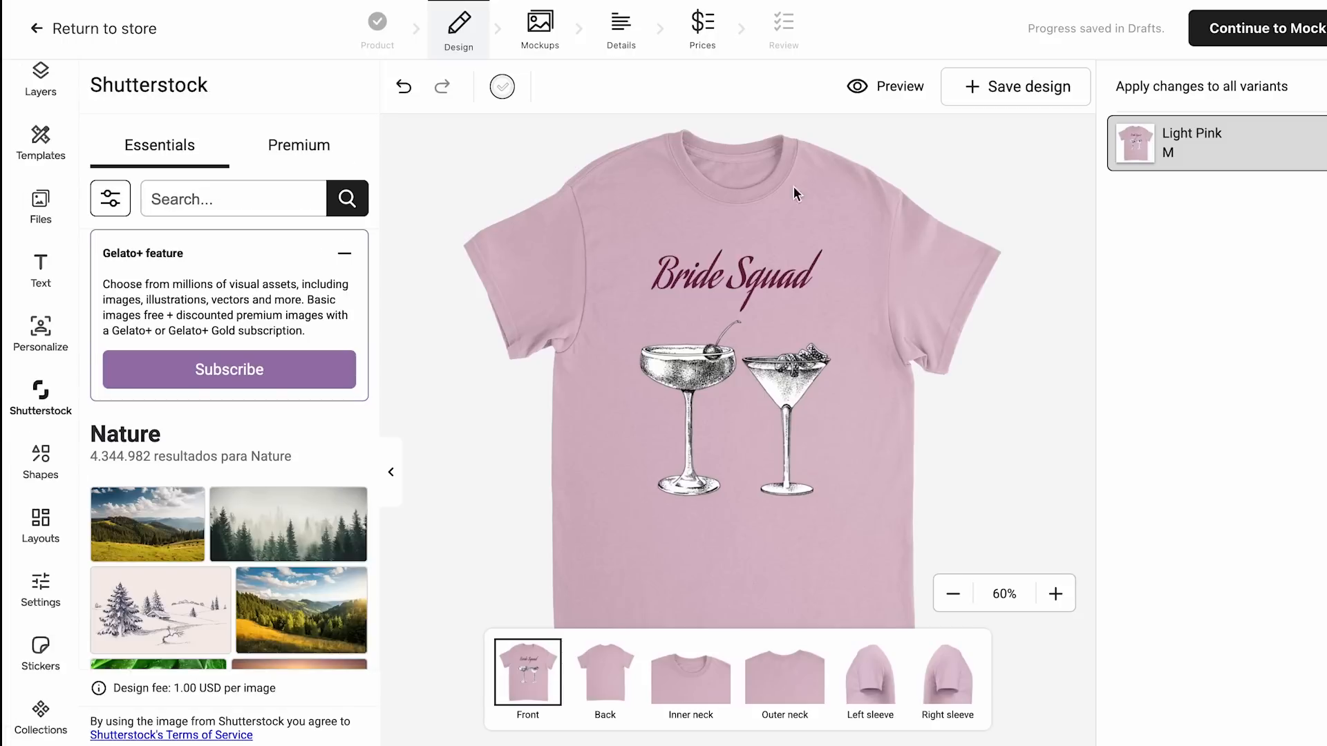
left_click(41, 463)
left_click(41, 520)
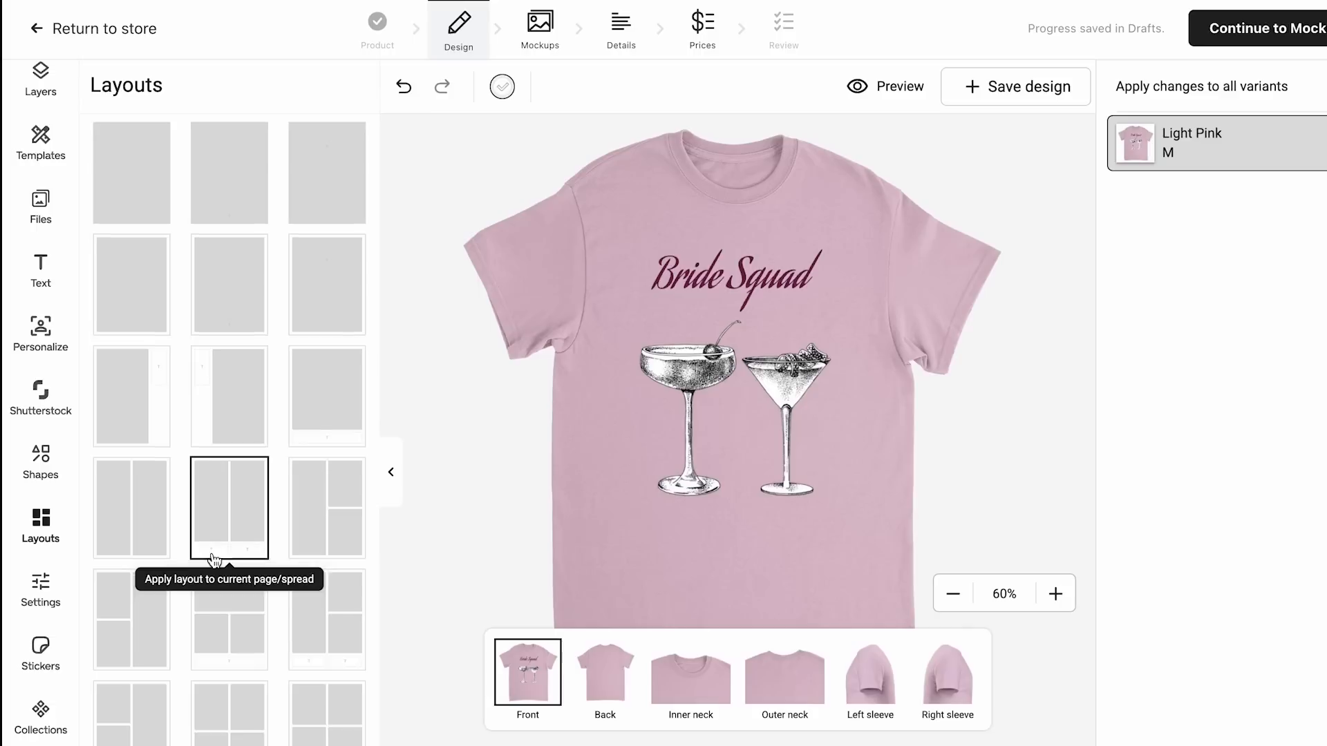
scroll(214, 560, "down", 5)
left_click(48, 661)
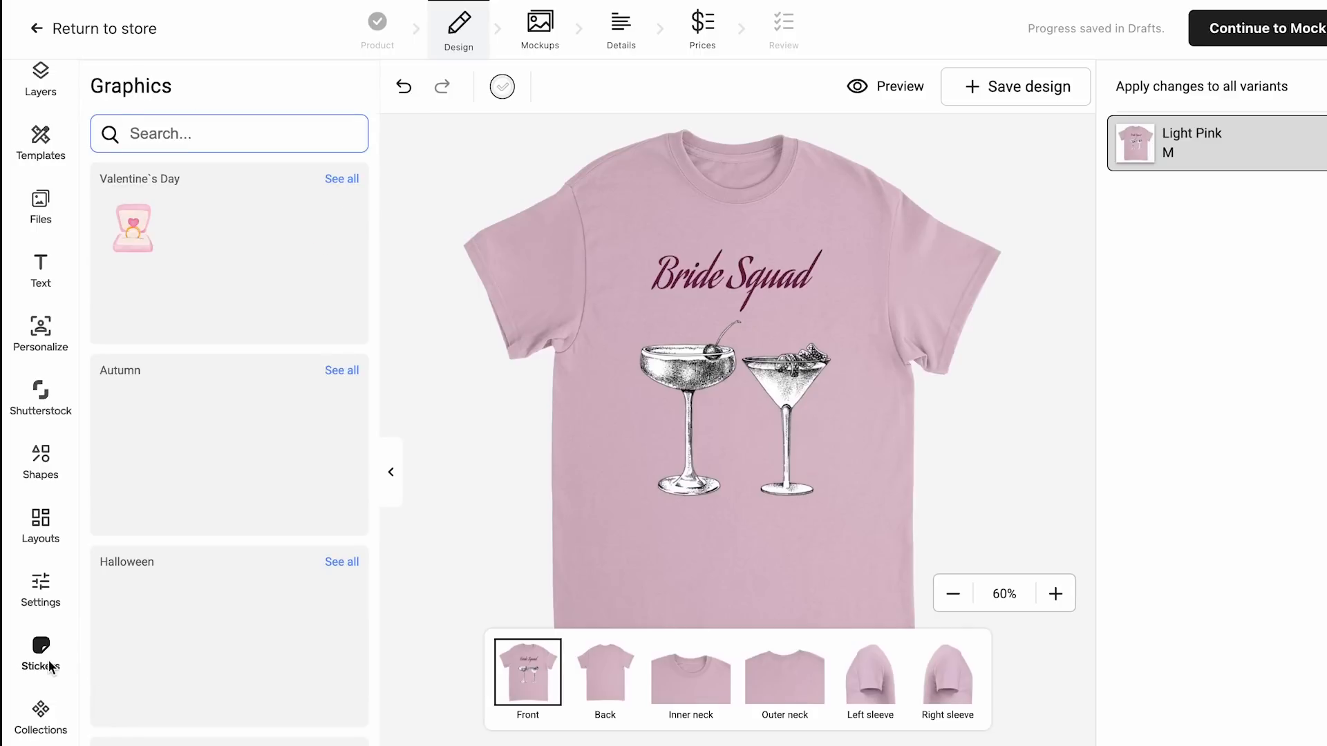
scroll(241, 372, "down", 1)
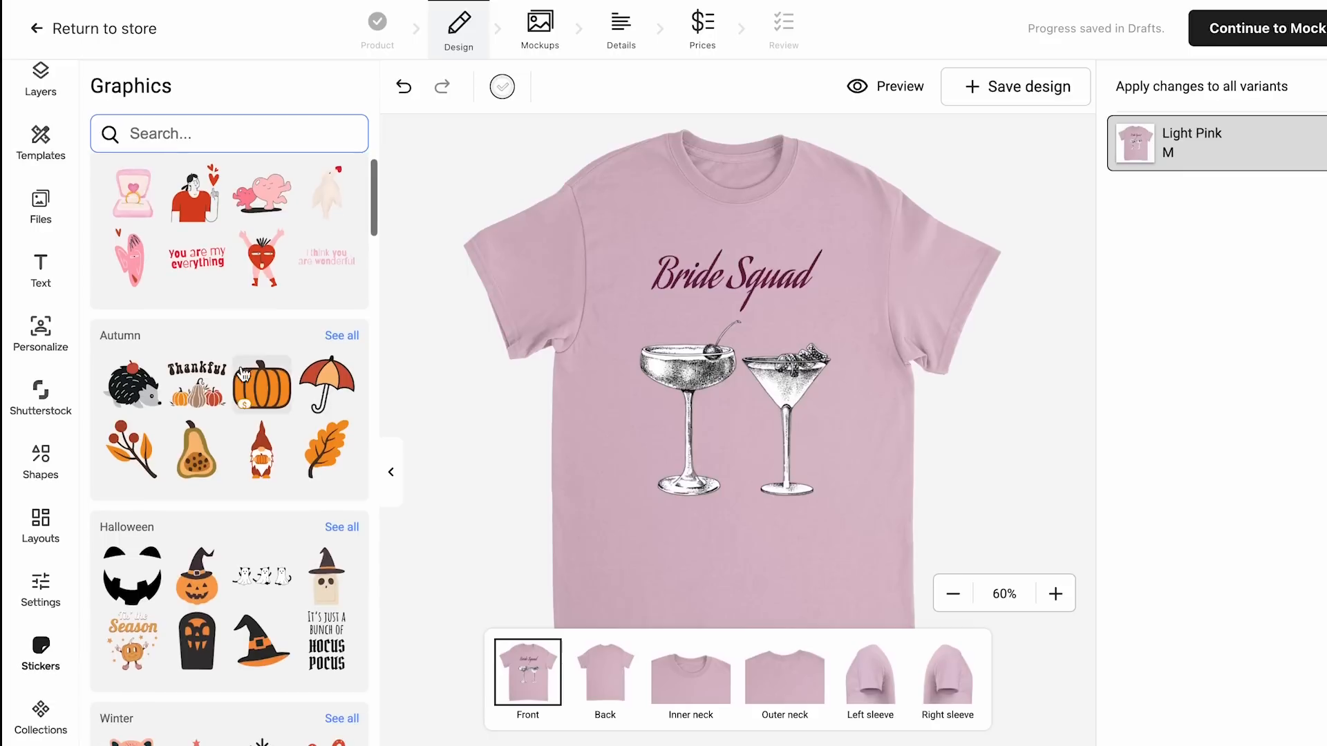
scroll(290, 276, "up", 1)
left_click(336, 183)
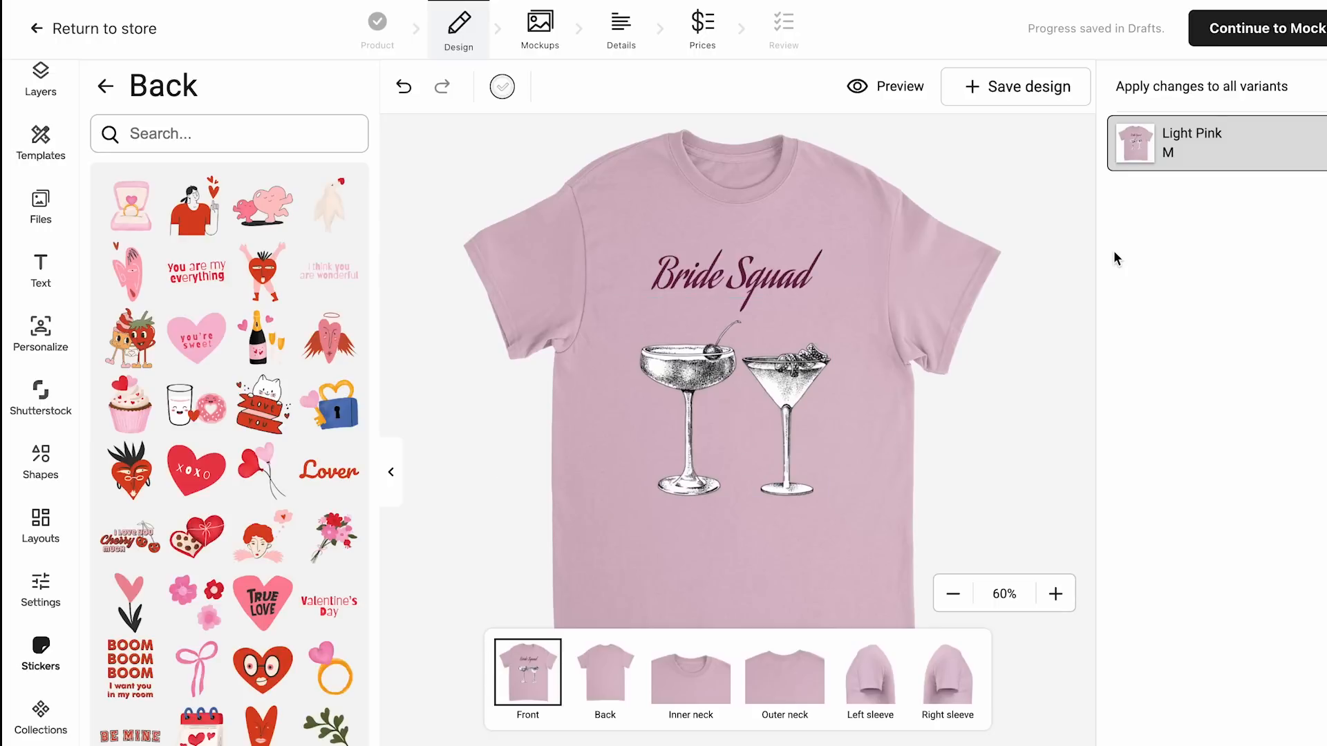
Step: Continue to the mockup selection and add the flat front-view "Bride Squad" shirt mockups
left_click(1271, 28)
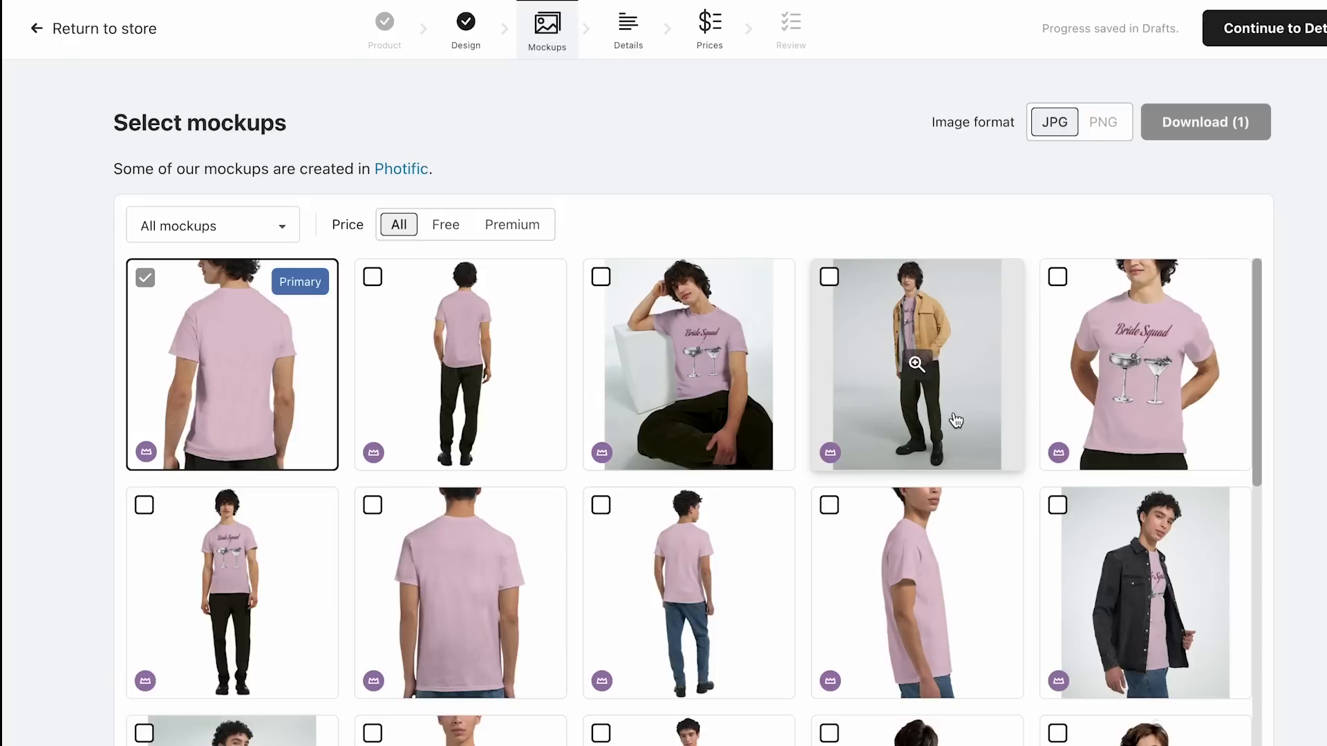
scroll(899, 407, "down", 3)
scroll(502, 442, "down", 3)
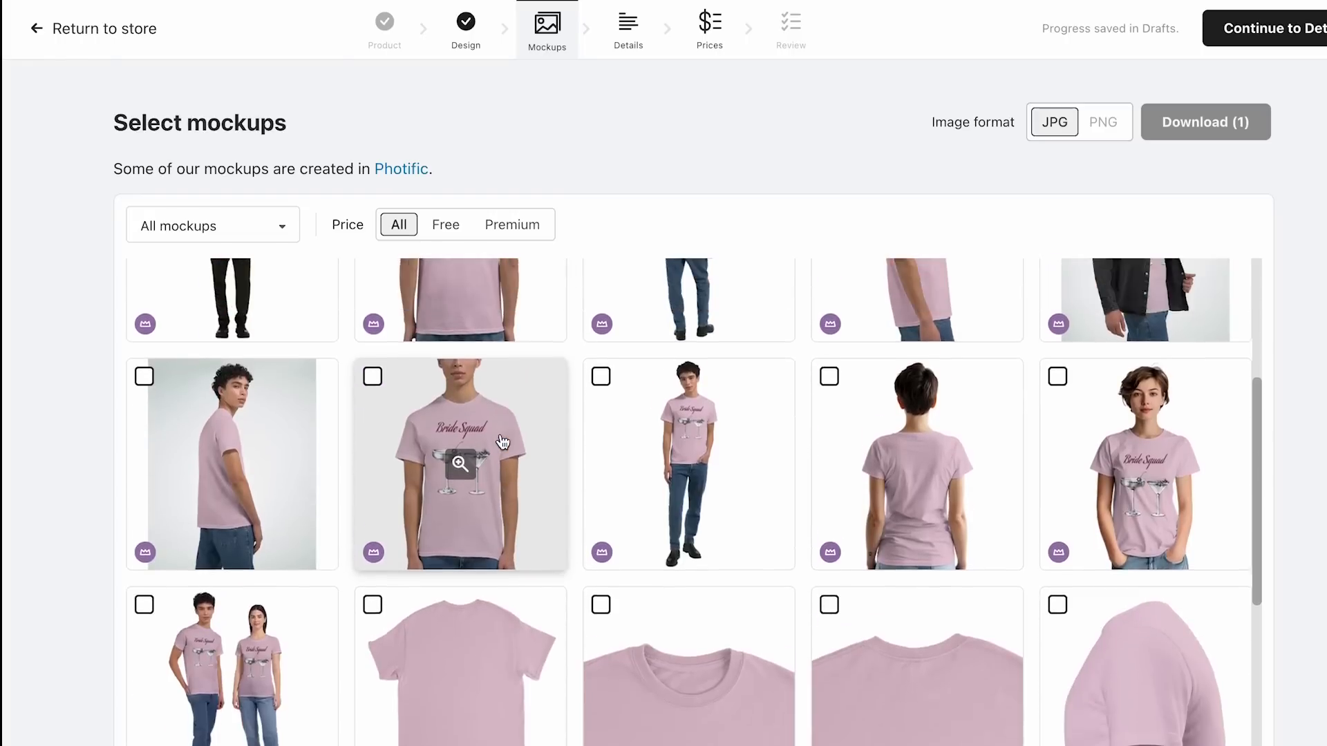
scroll(425, 404, "up", 2)
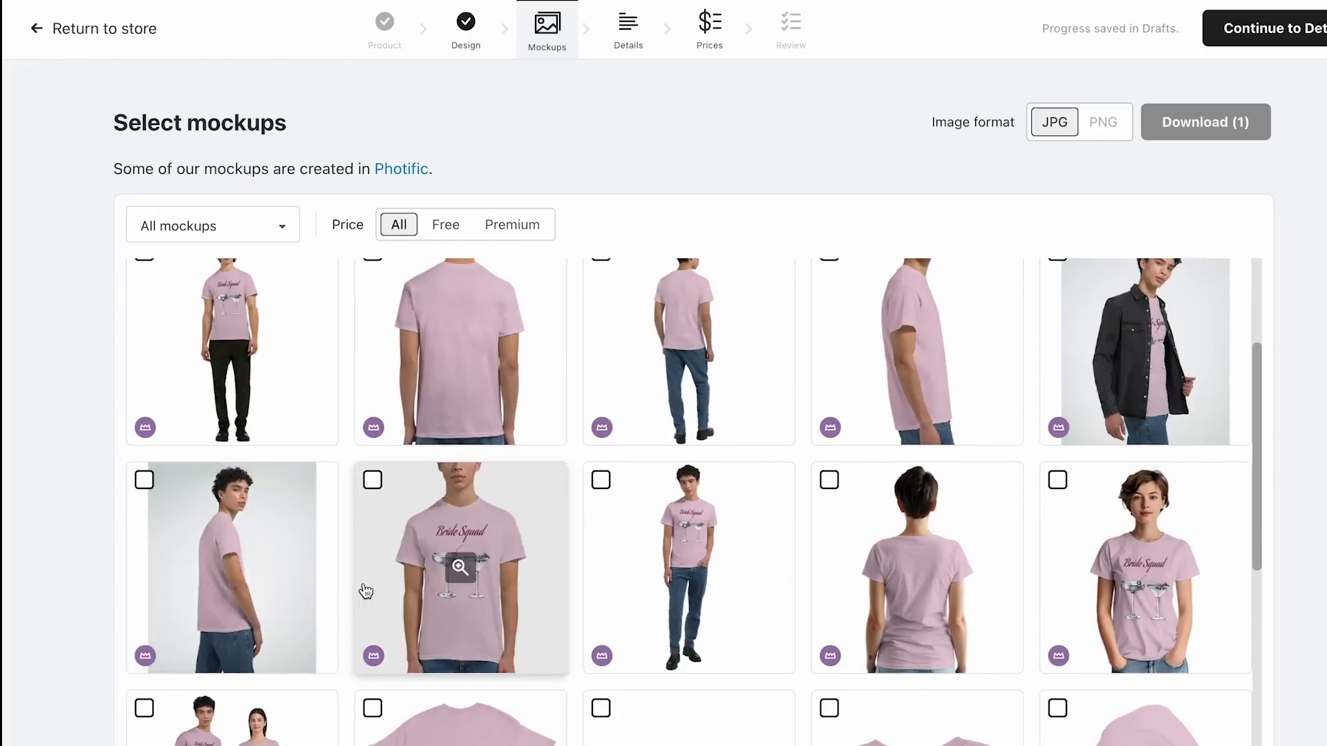
scroll(476, 584, "down", 2)
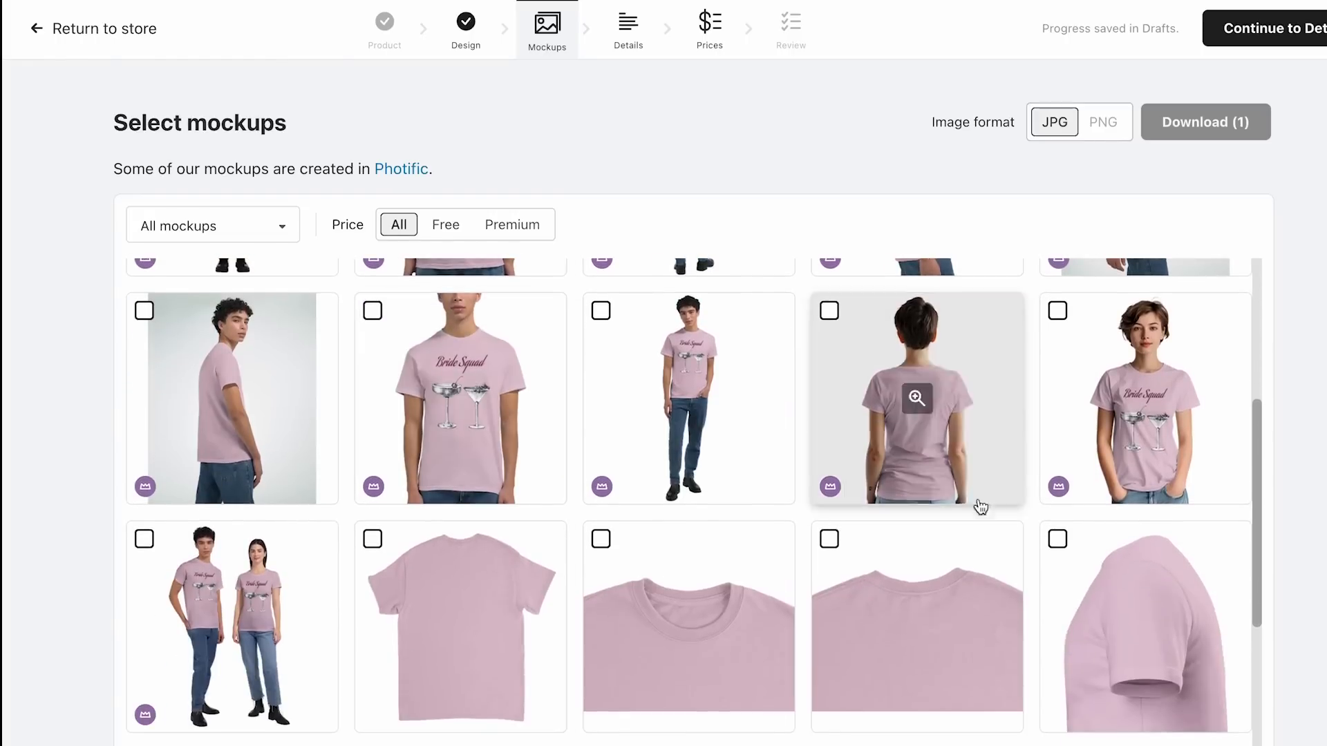
scroll(847, 422, "down", 2)
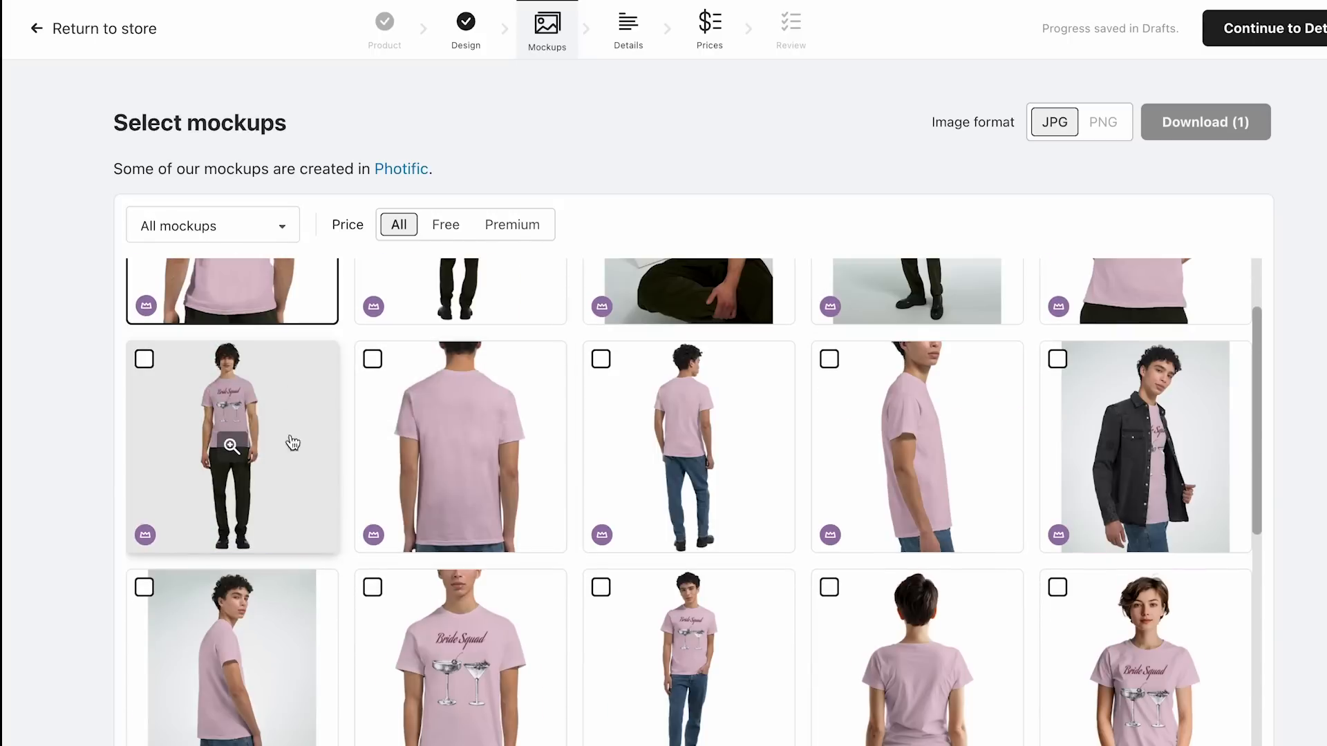
scroll(281, 391, "down", 2)
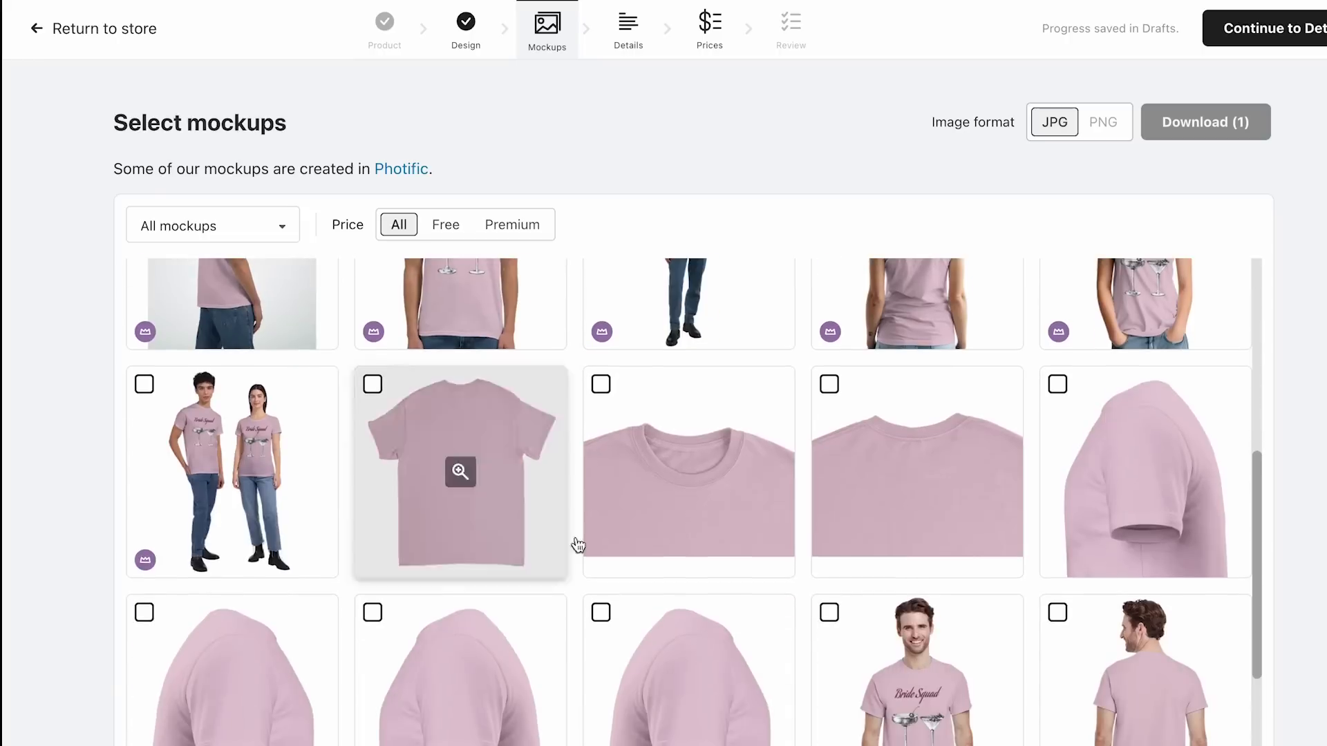
scroll(577, 545, "down", 12)
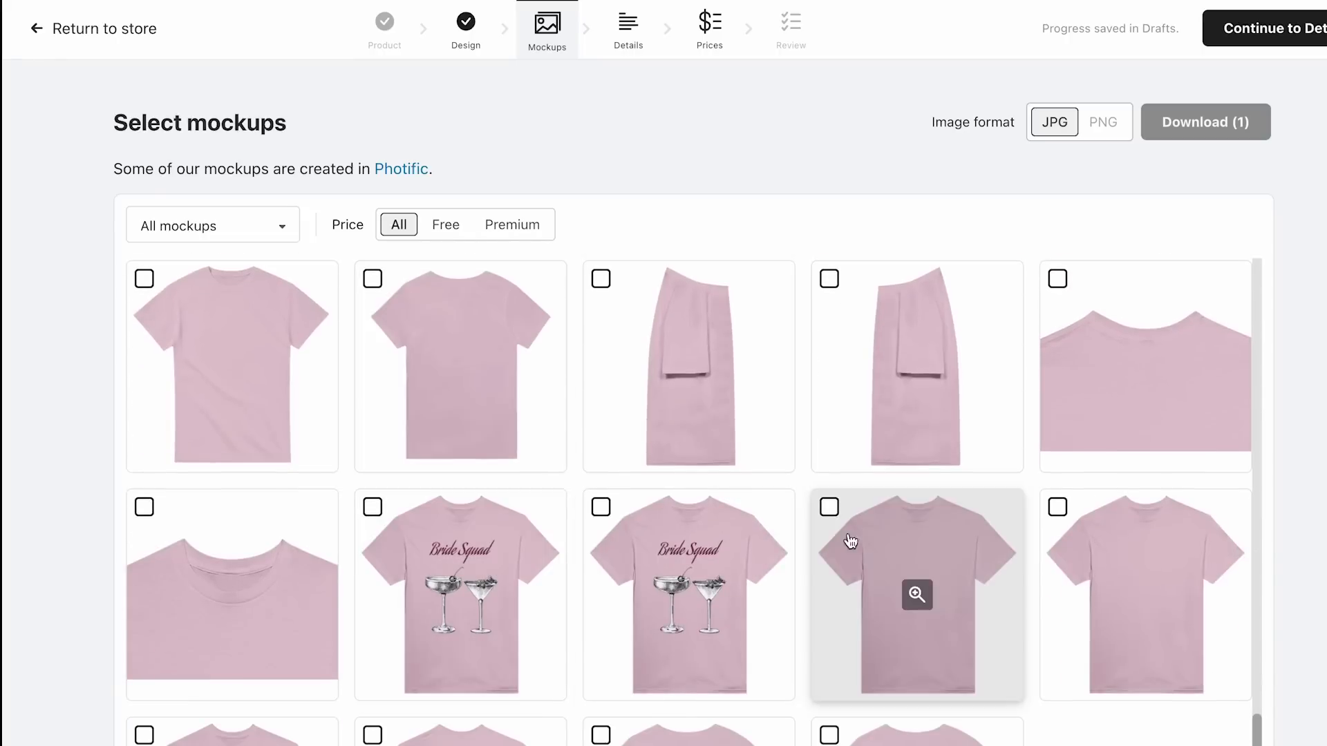
scroll(654, 558, "down", 4)
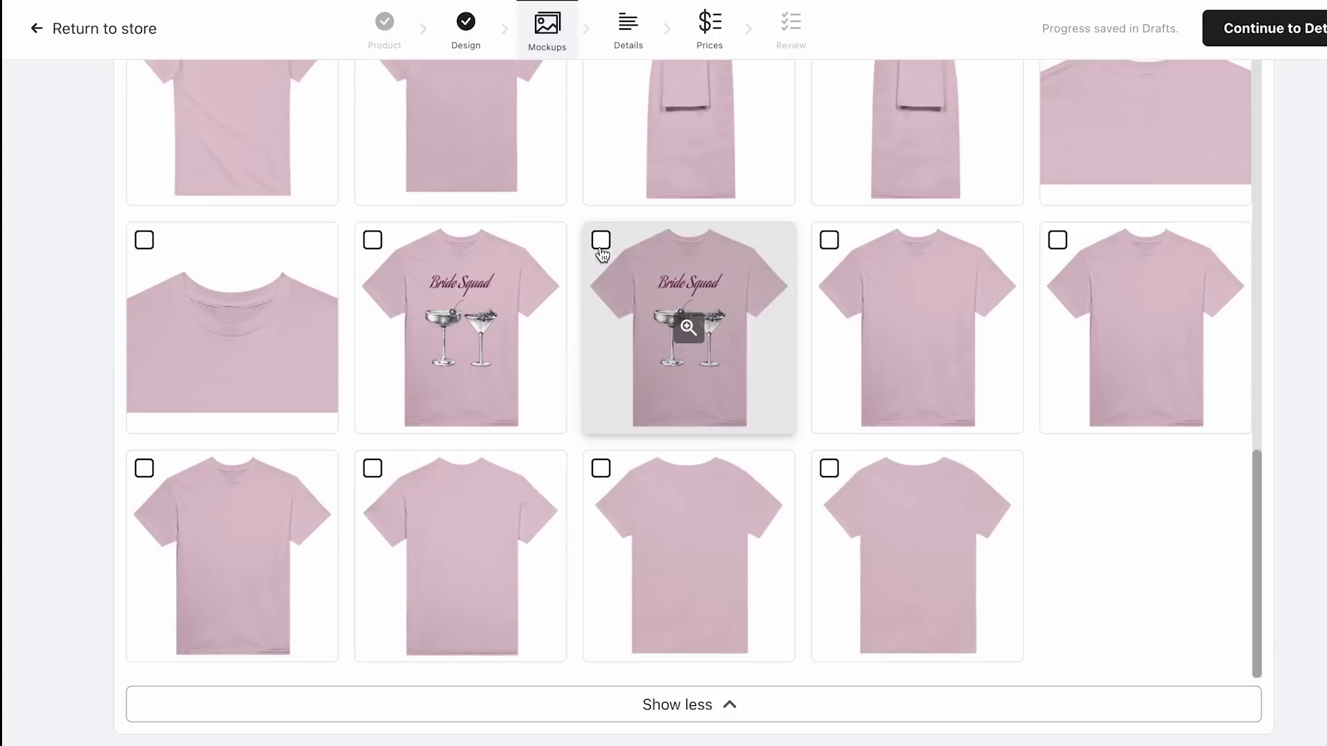
left_click(373, 242)
scroll(484, 276, "up", 15)
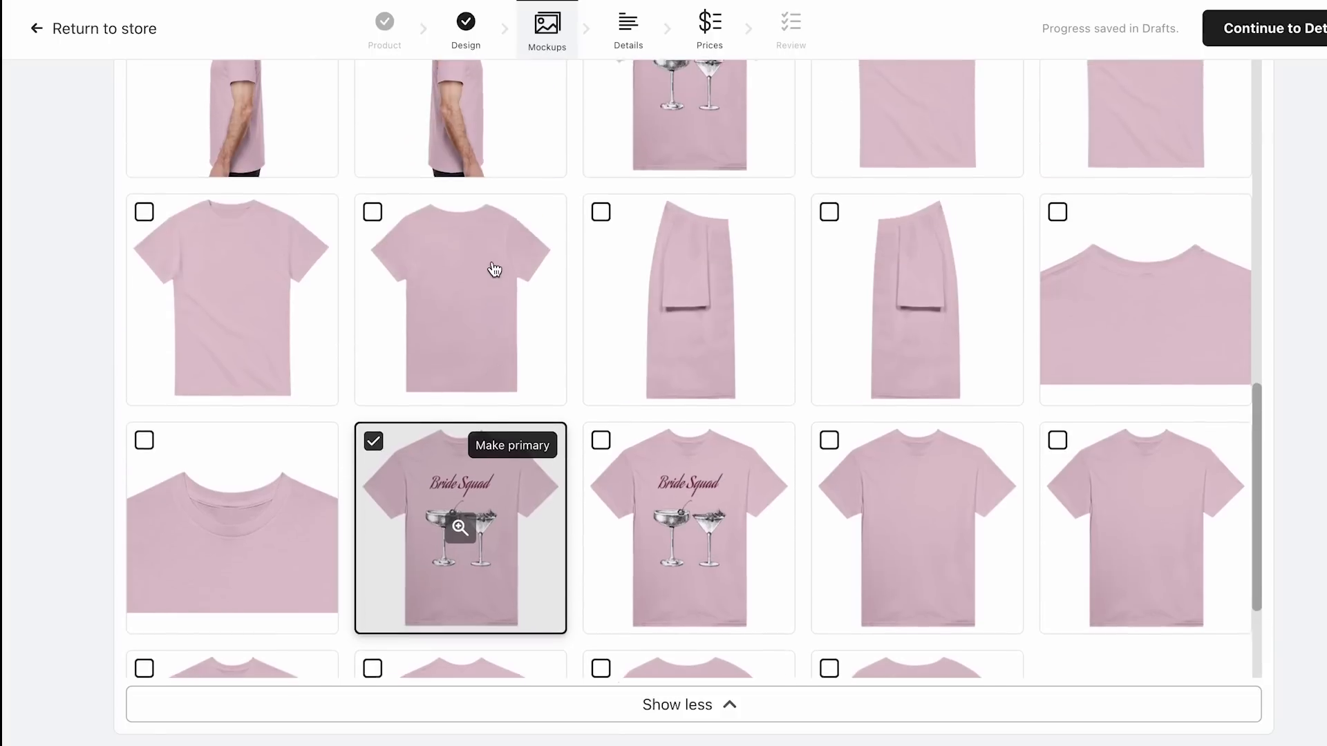
scroll(807, 340, "down", 10)
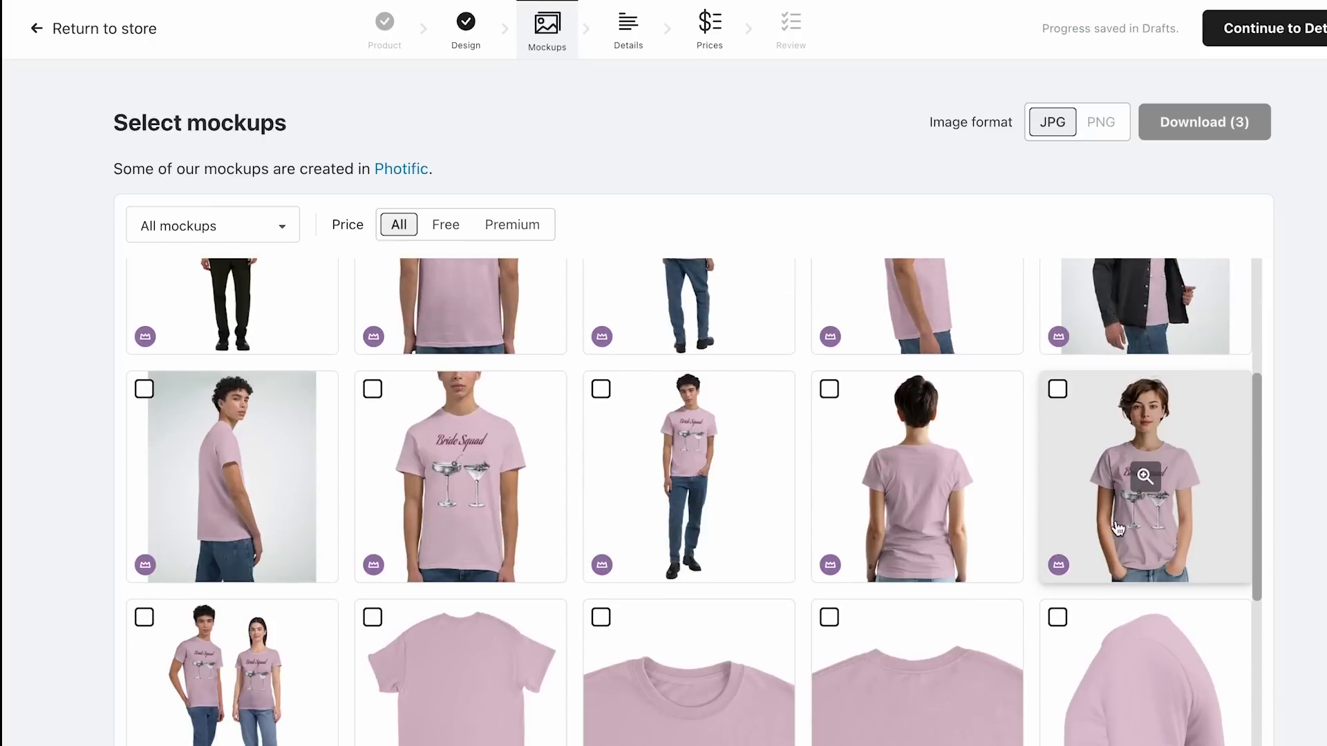
Step: Try to add the premium front-view mockup of the short-haired woman, and dismiss the Gelato+ trial offer
left_click(1056, 392)
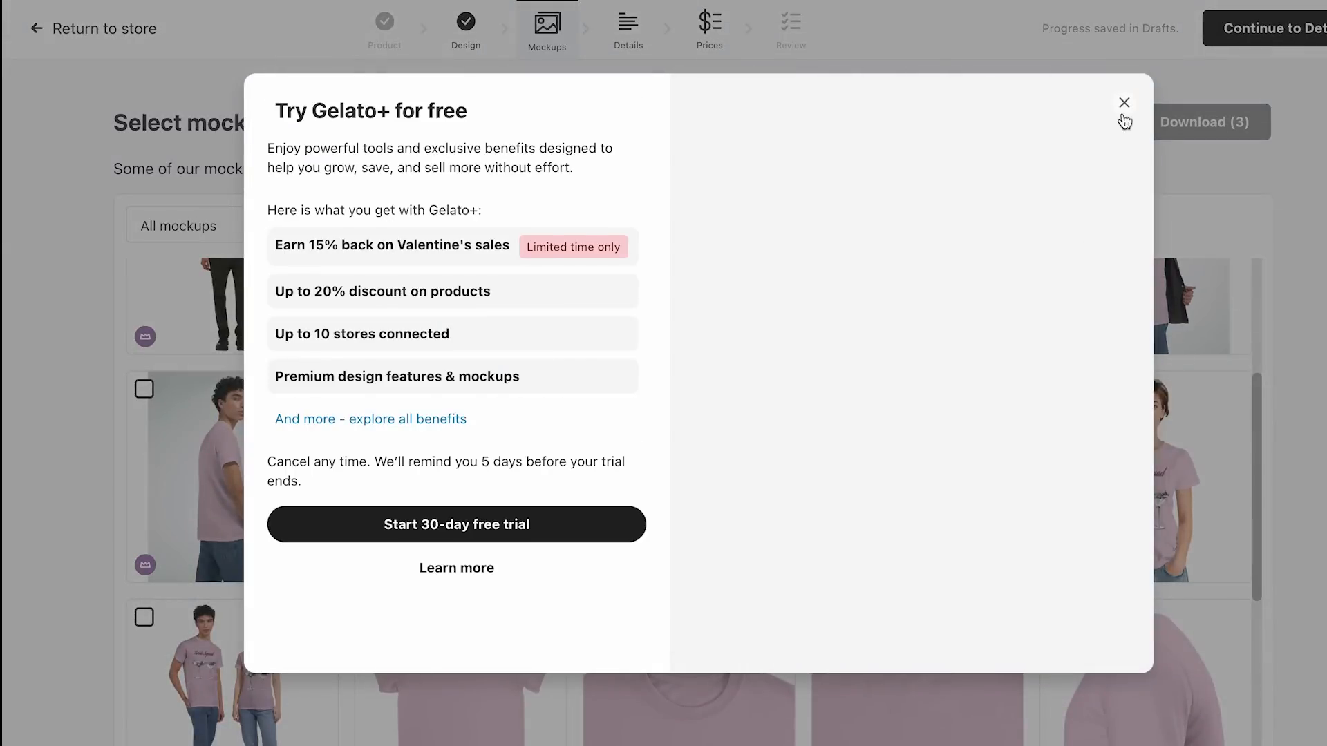
left_click(1122, 115)
scroll(807, 431, "down", 5)
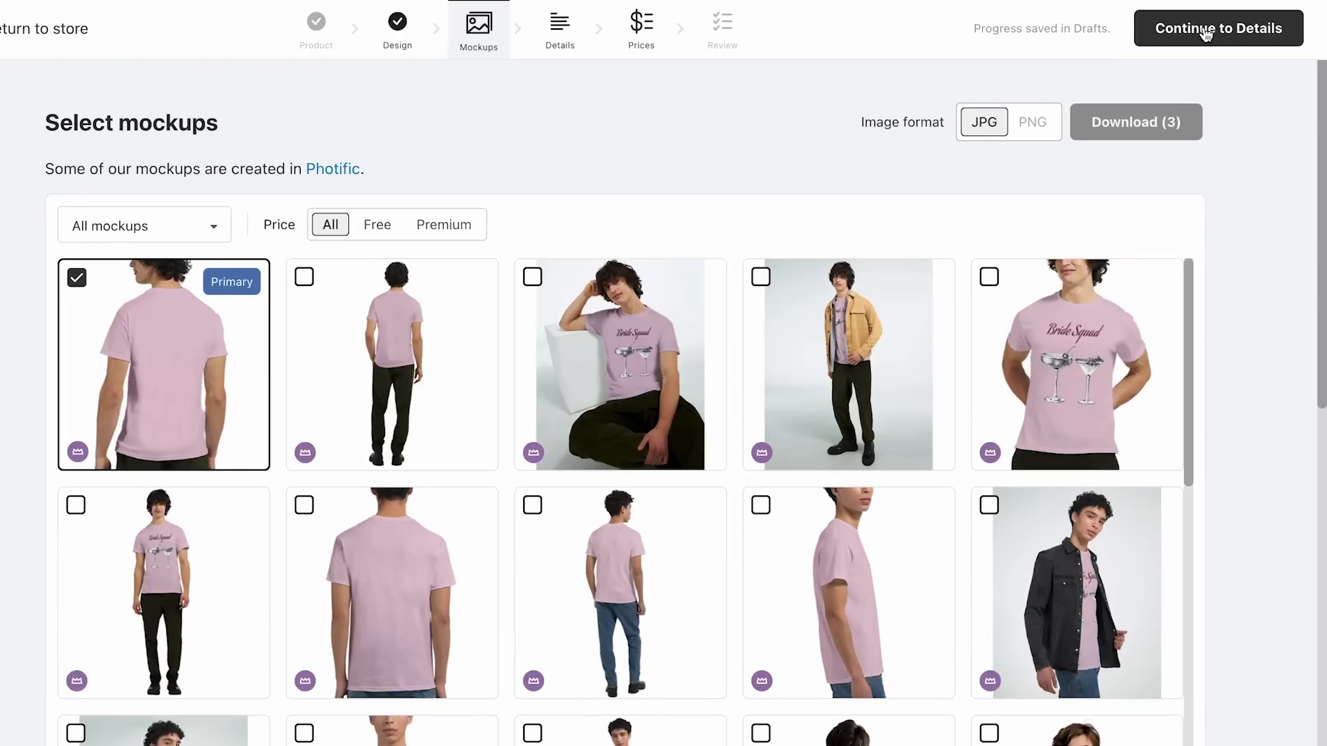
Step: Continue to the product details and review the title, description, tags, store visibility, free shipping and personalization settings
left_click(1272, 31)
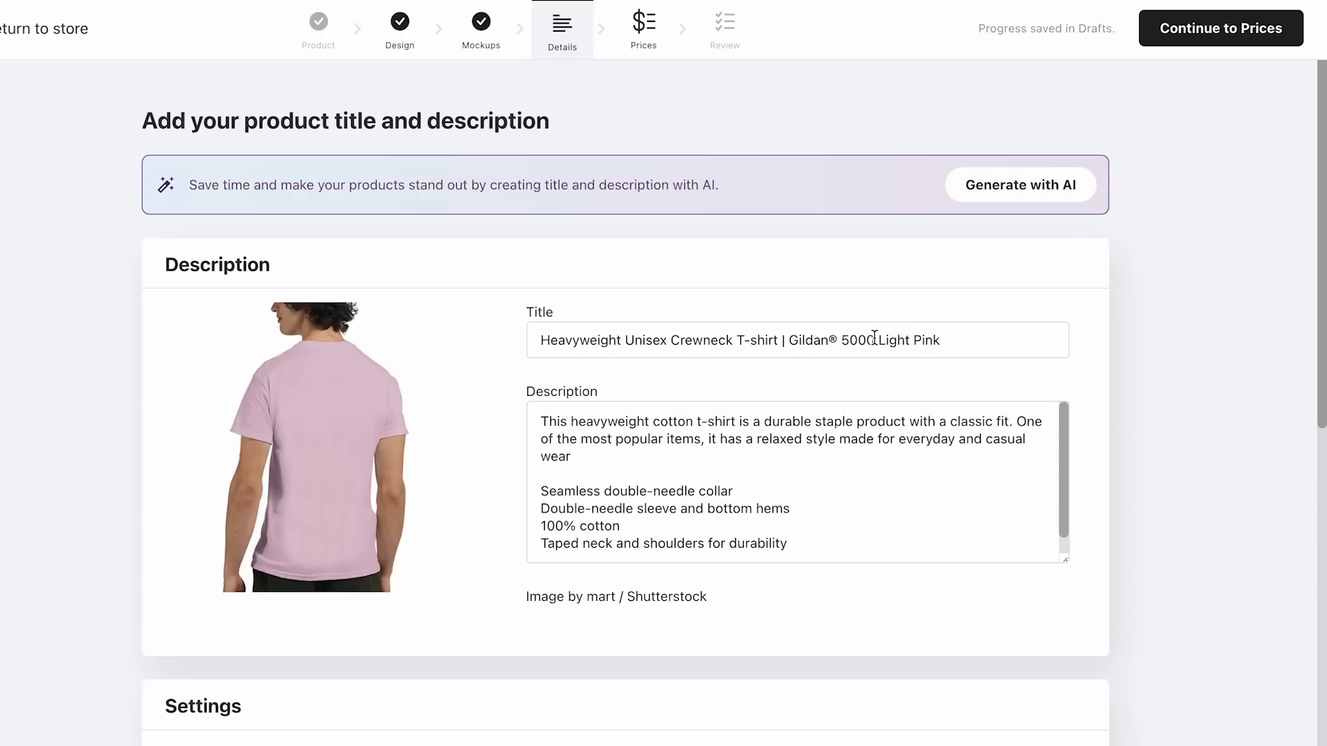
left_click(986, 206)
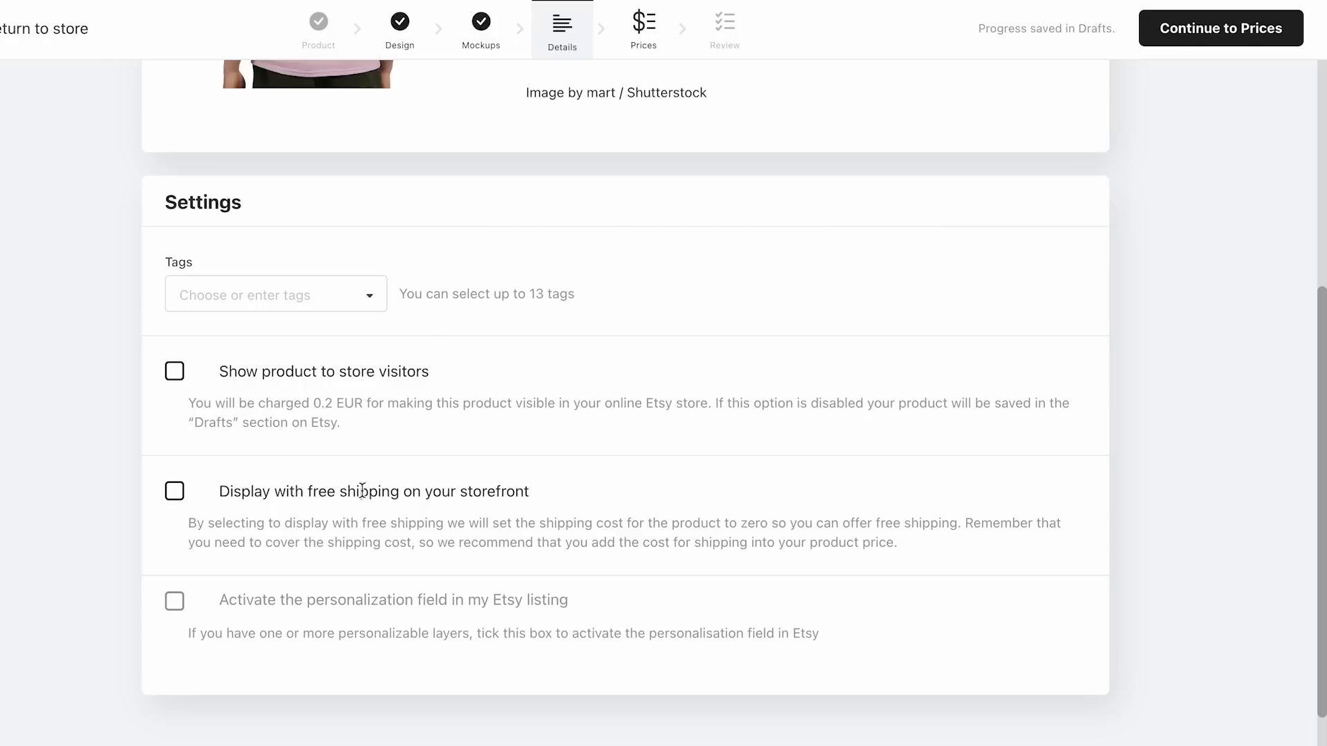
scroll(421, 335, "up", 2)
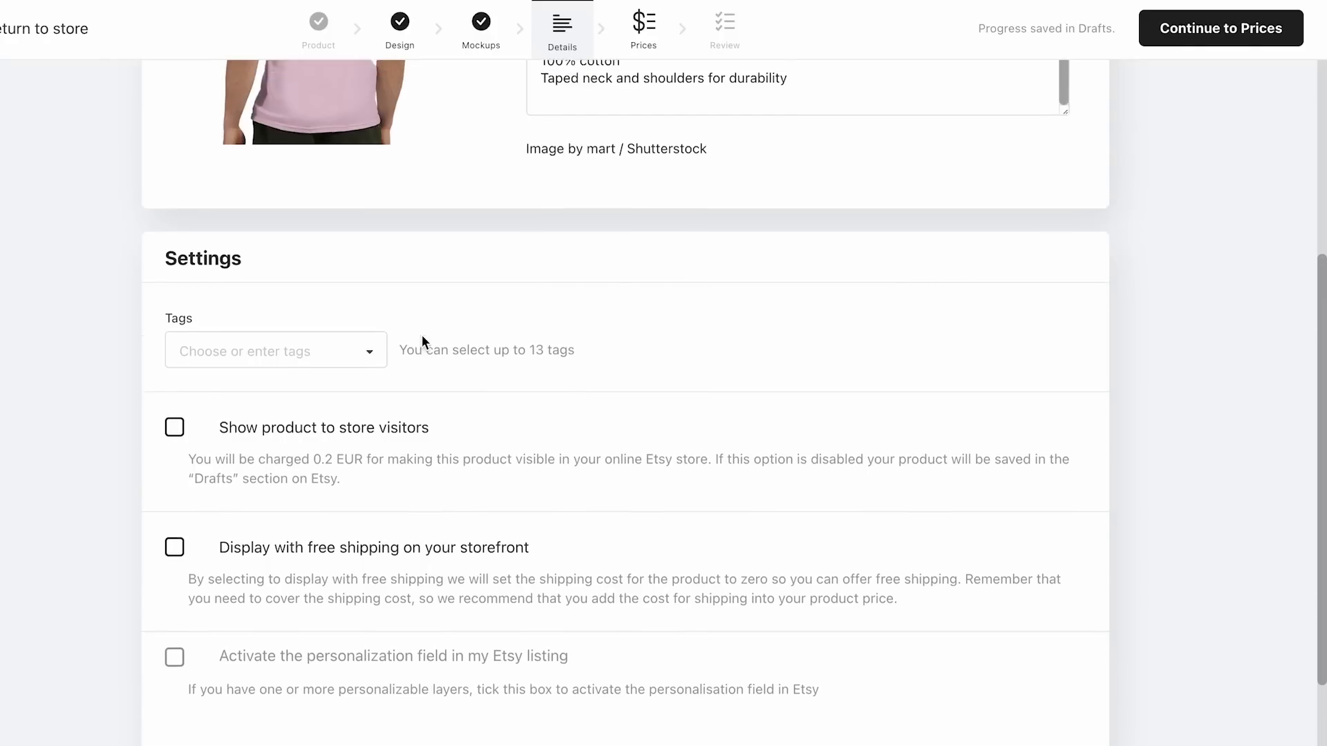
scroll(422, 335, "down", 2)
left_click(290, 250)
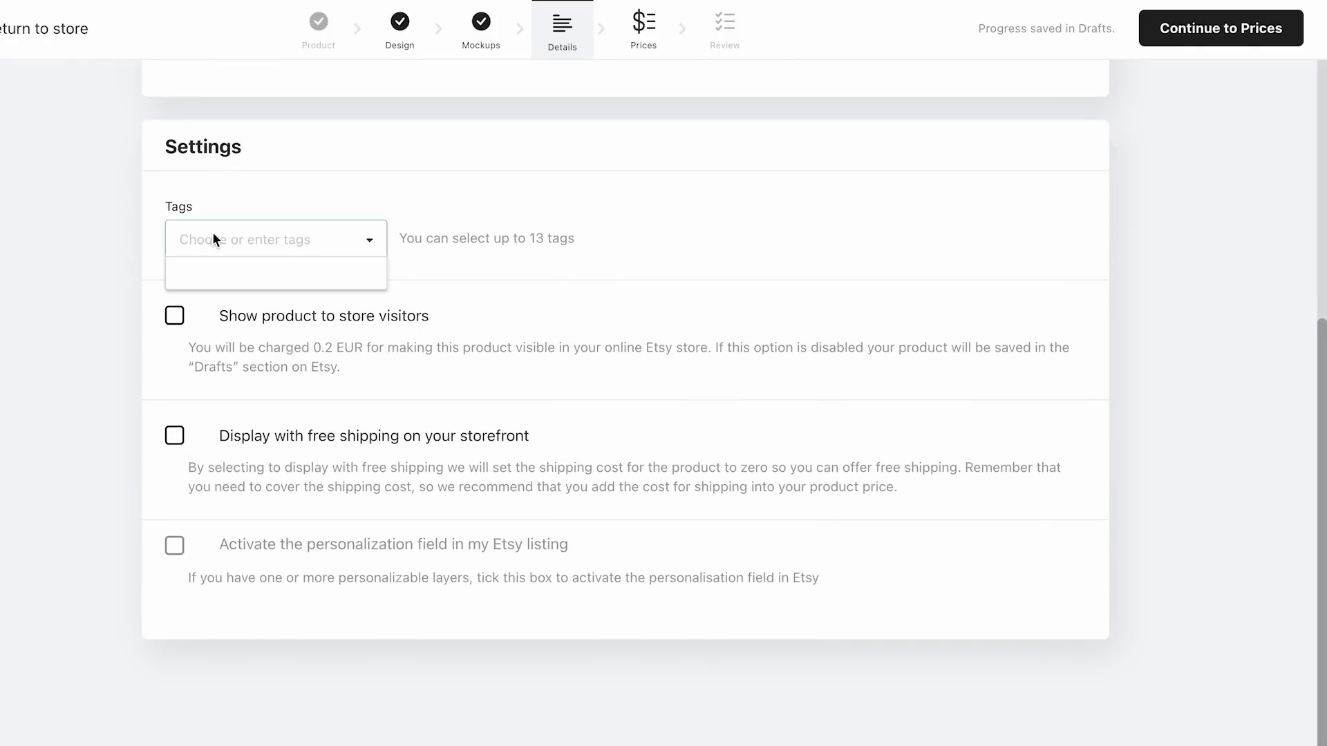
left_click(145, 295)
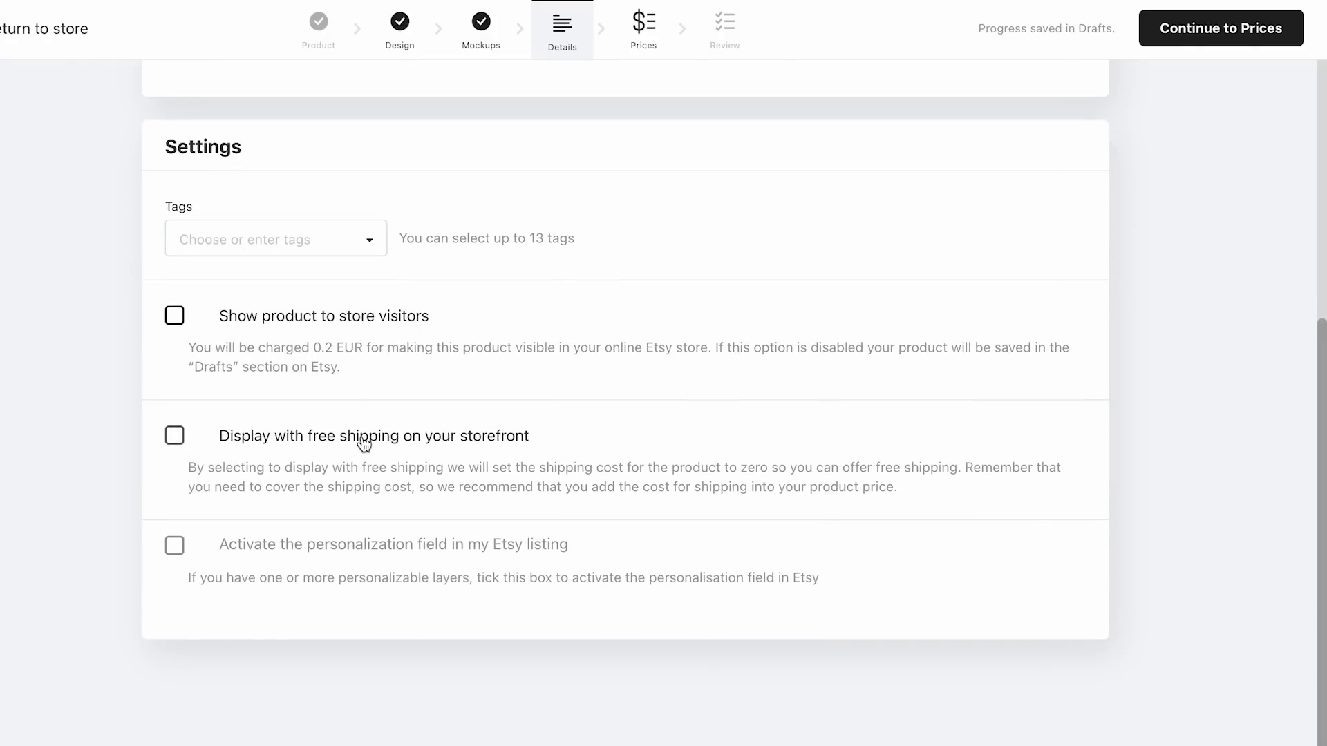
scroll(525, 469, "up", 1)
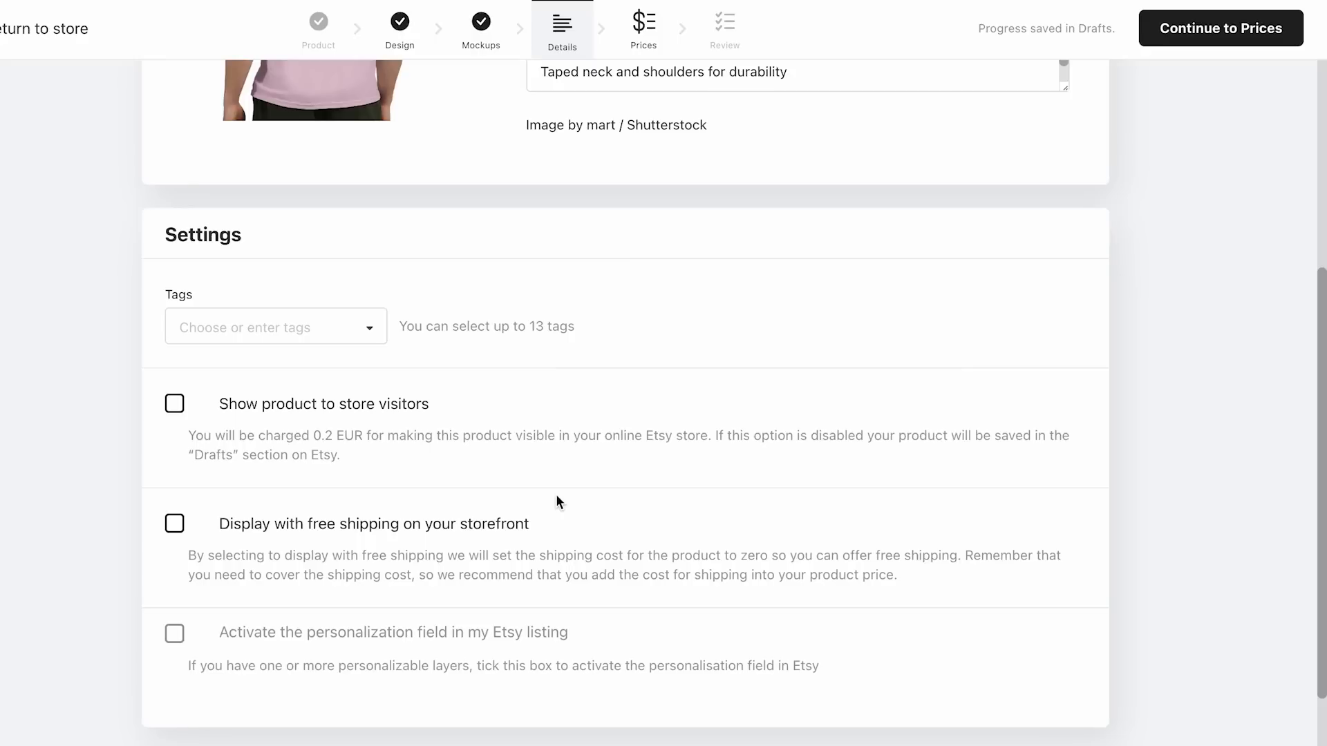
scroll(557, 499, "up", 5)
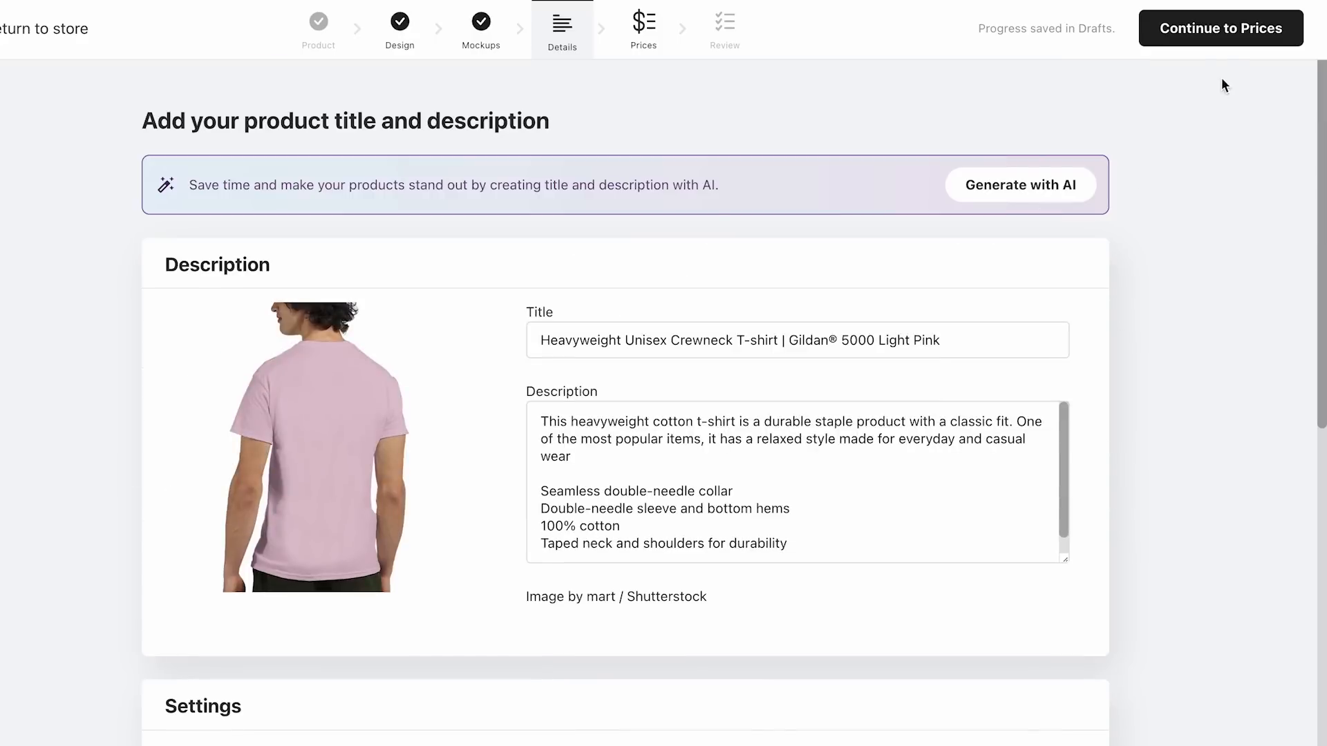
Step: Include the shipping cost in the profit calculation, set the retail price of all variants to 17.50 USD, and proceed to the review
left_click(1206, 40)
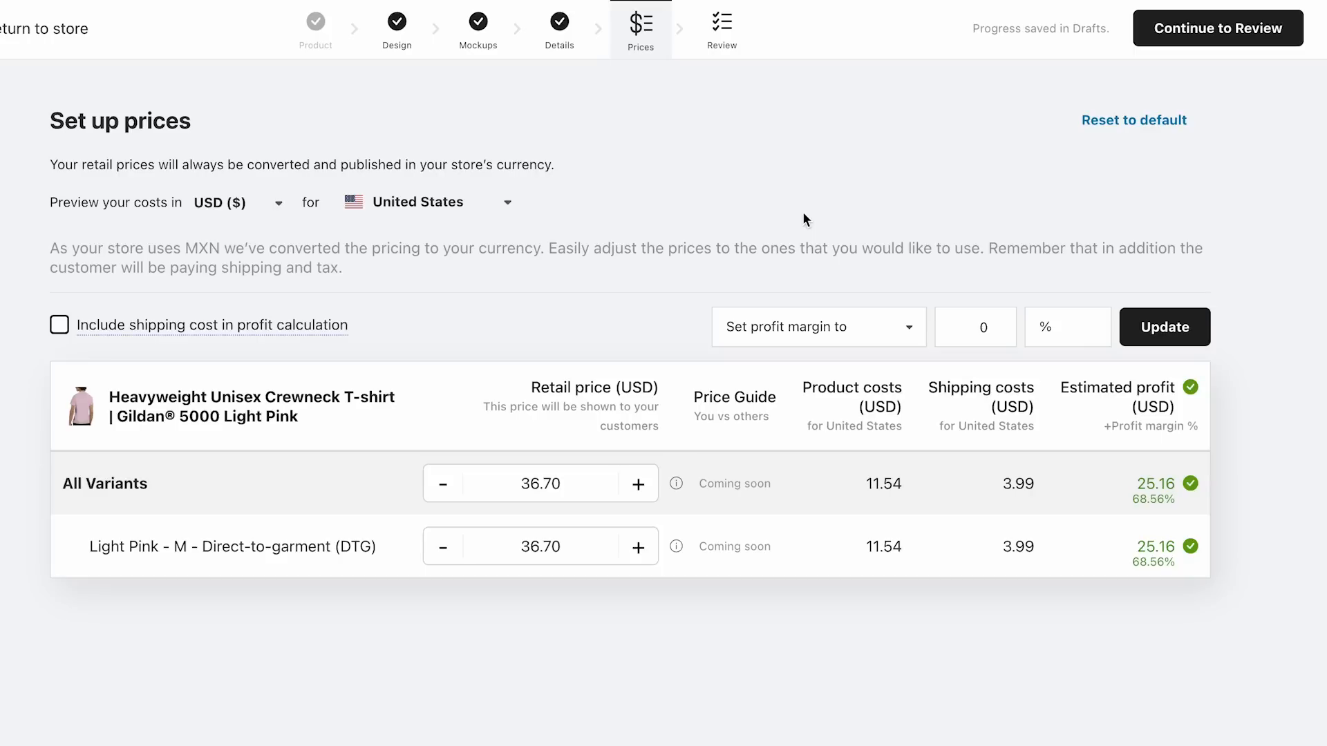
left_click(65, 329)
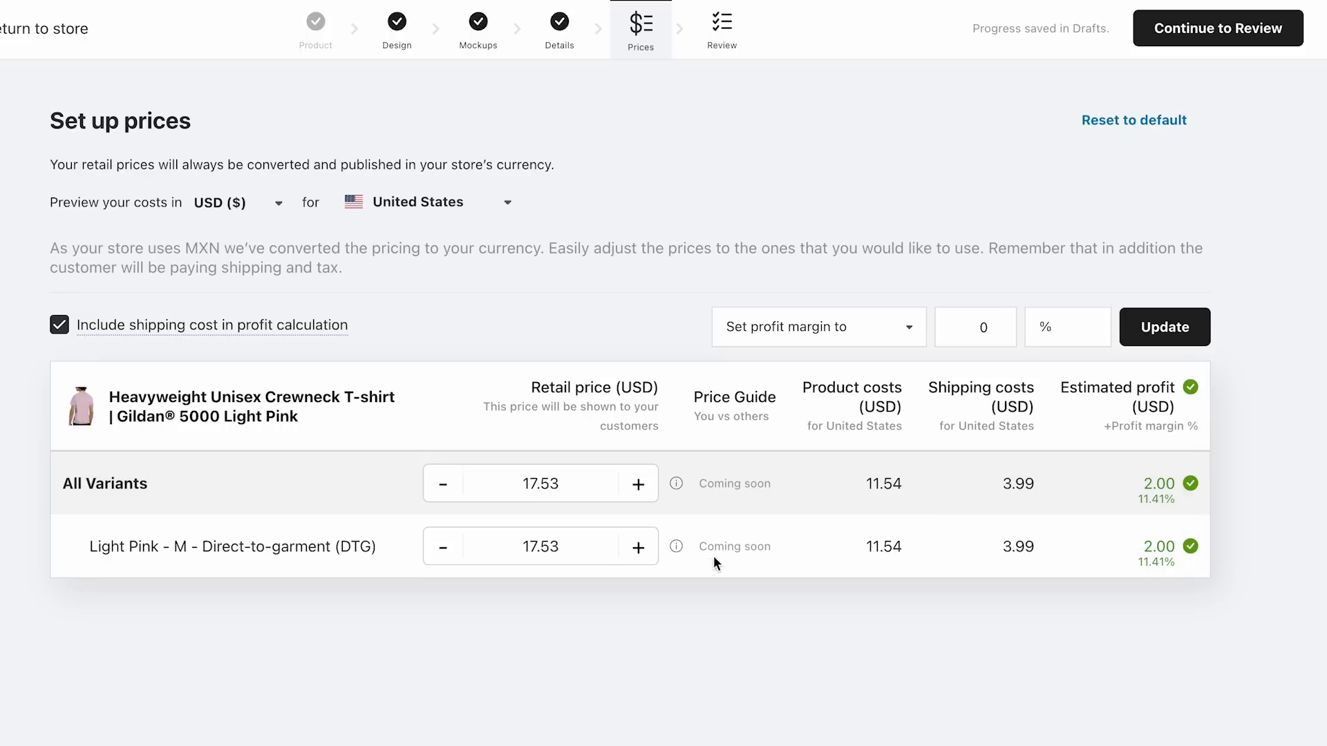
left_click(638, 484)
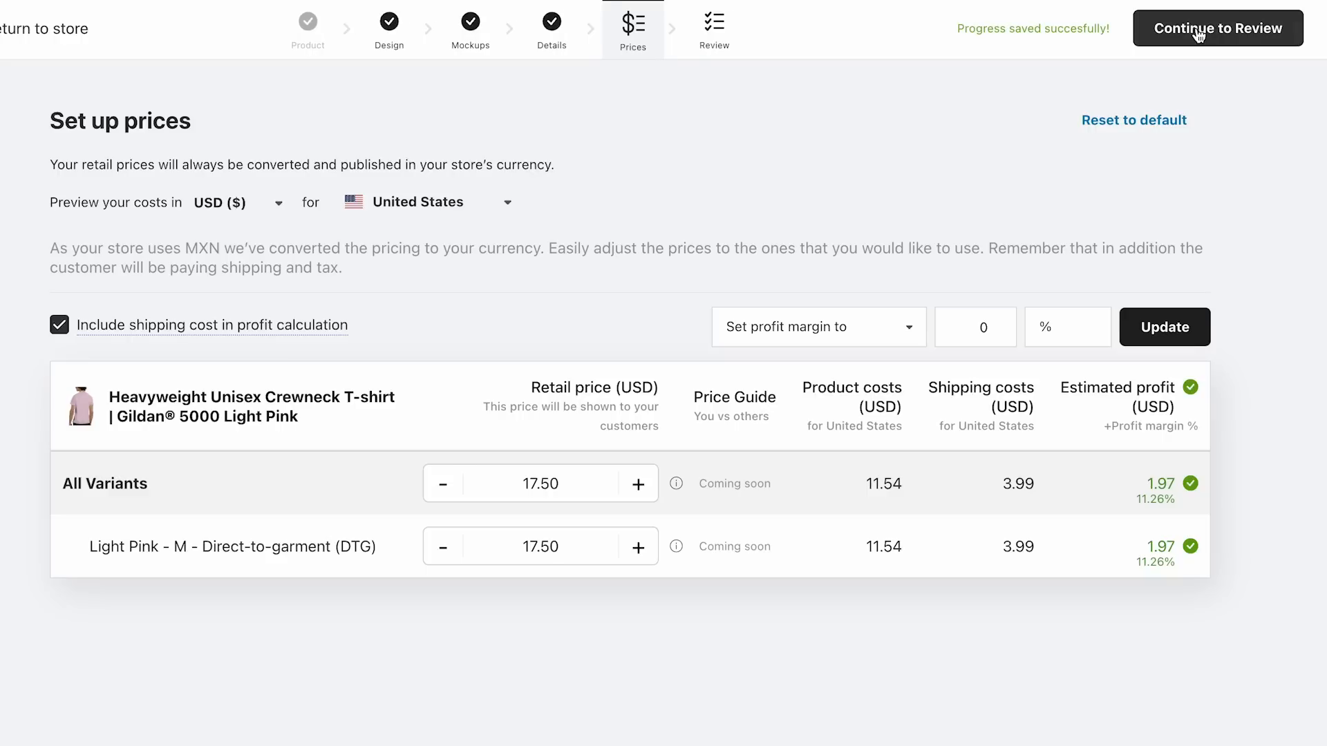
left_click(1198, 35)
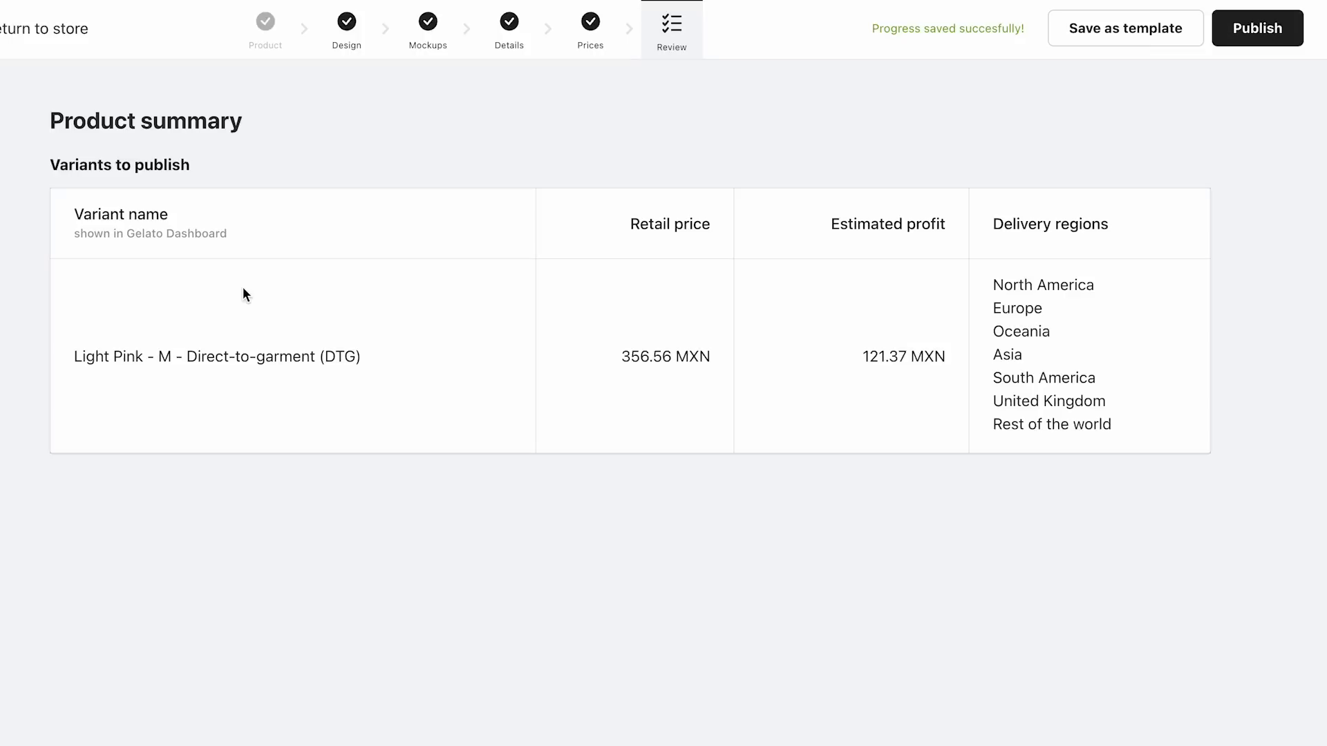